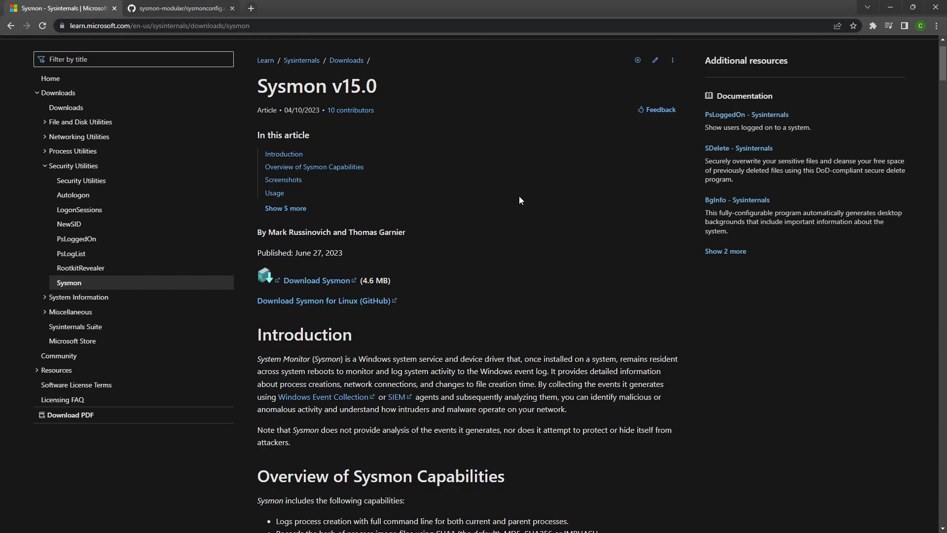
Step: Switch to the sysmon-modular sysmonconfig.xml file on GitHub and return to its top
scroll(521, 195, down, 20)
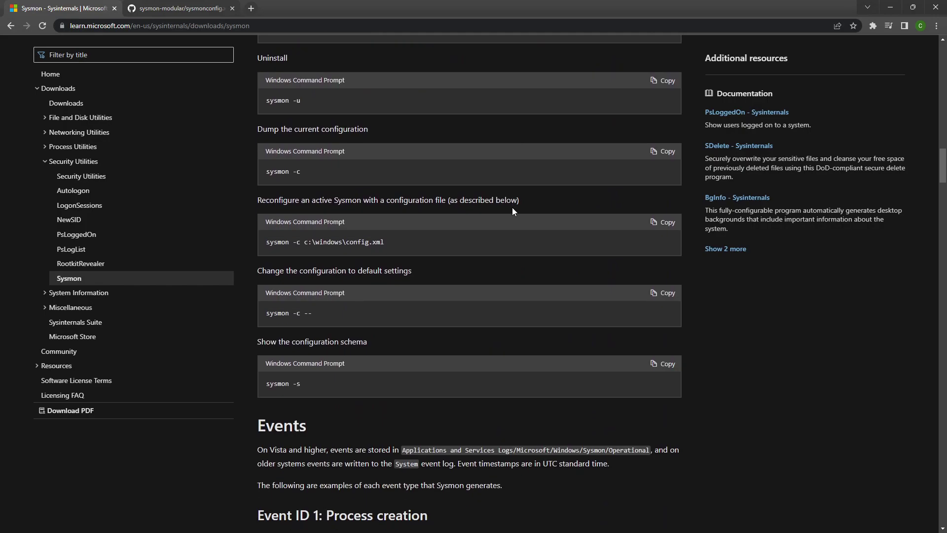
scroll(514, 209, down, 12)
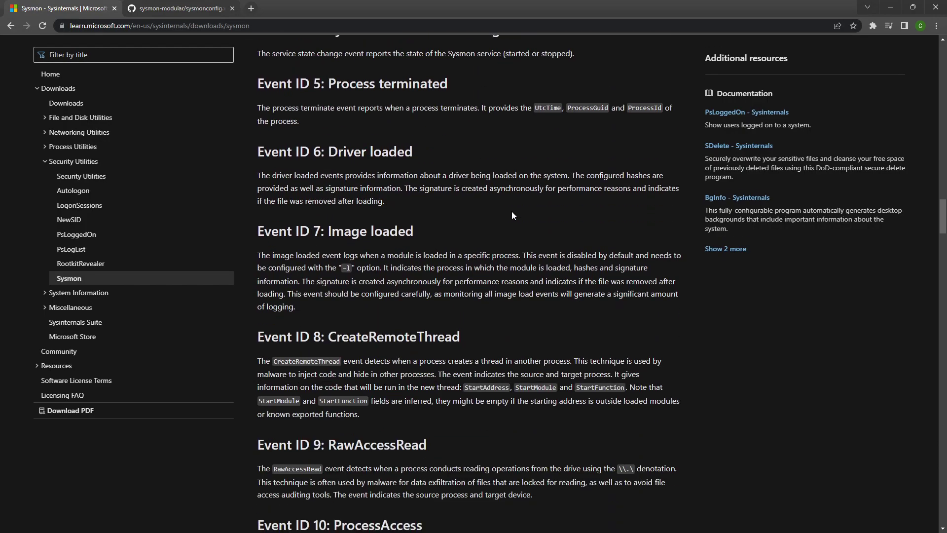
scroll(511, 212, down, 15)
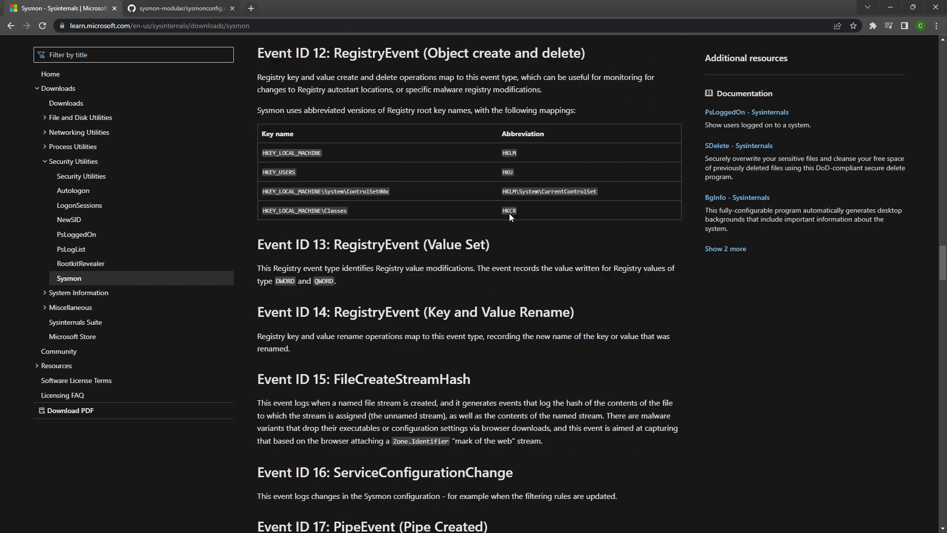
scroll(509, 213, down, 14)
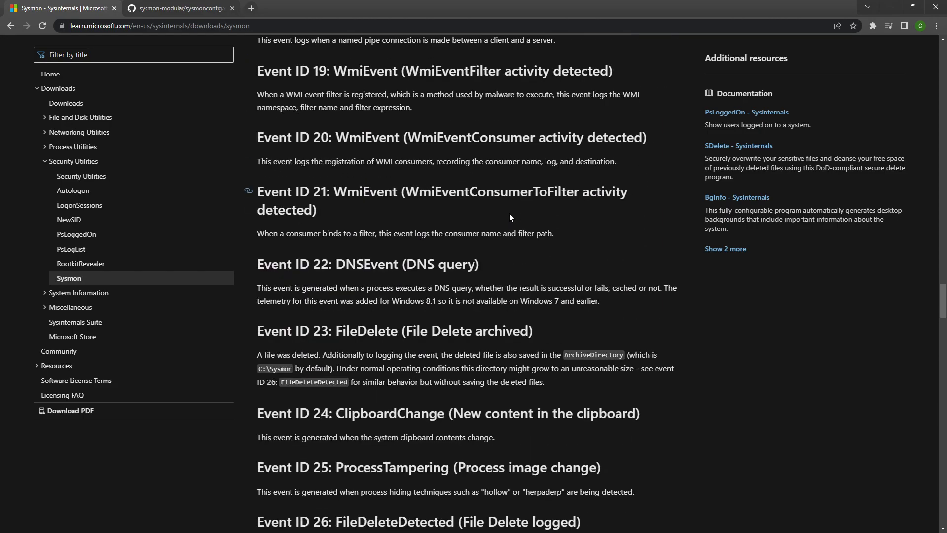
scroll(509, 213, down, 3)
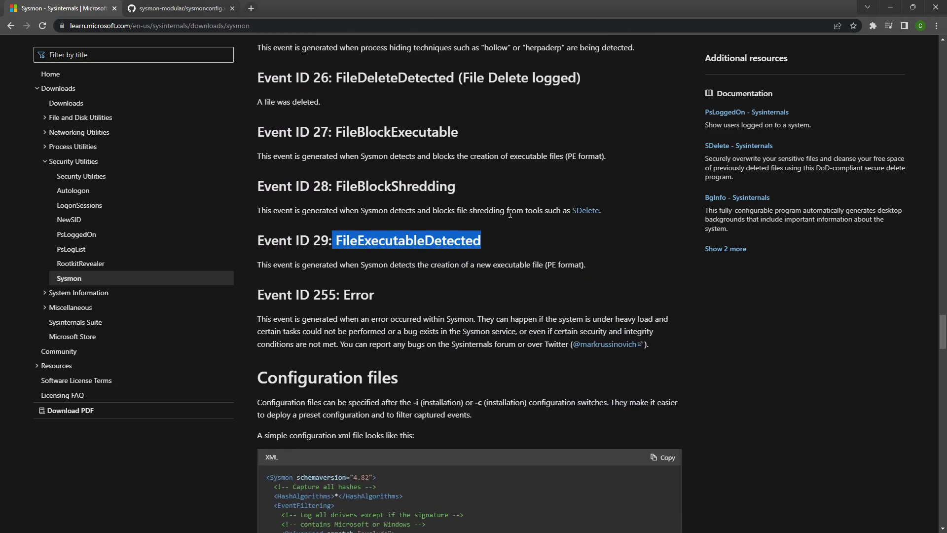
scroll(510, 213, up, 4)
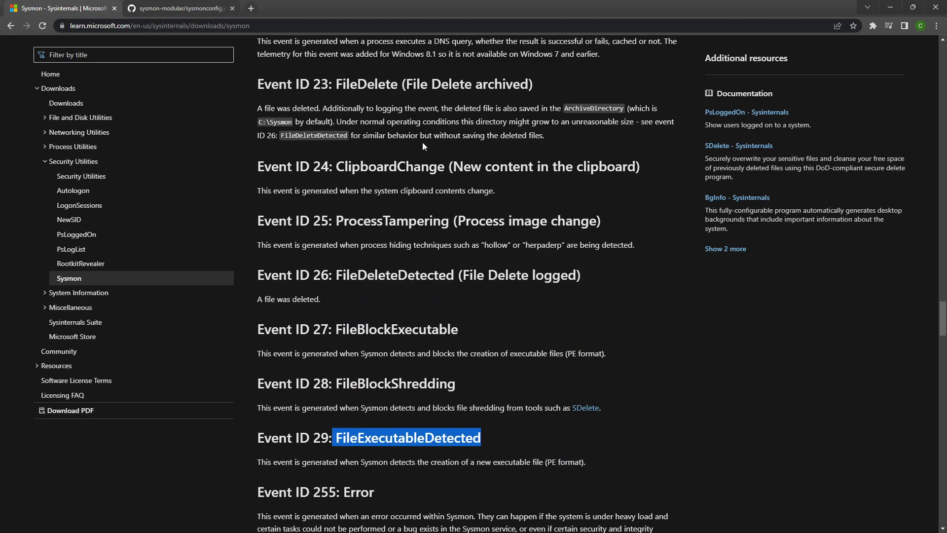
click(149, 5)
scroll(247, 254, up, 20)
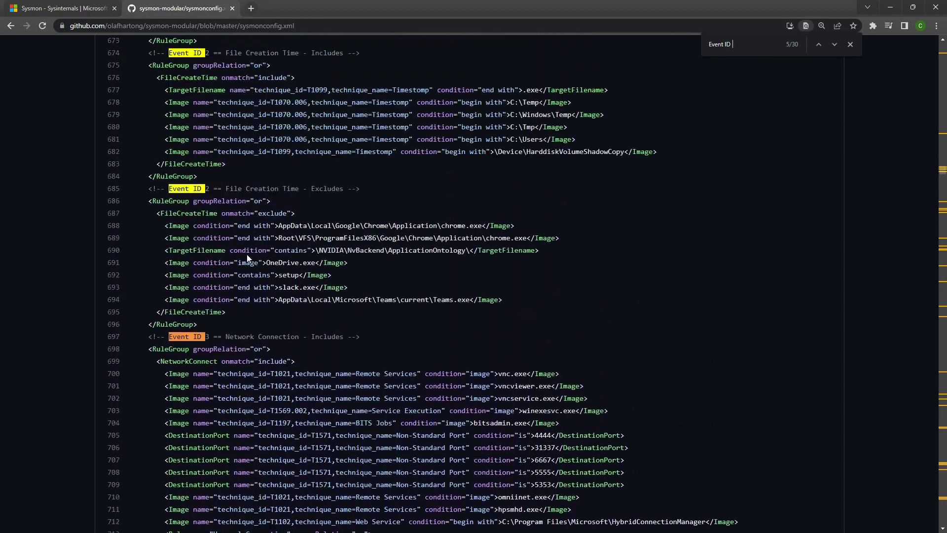
scroll(247, 254, up, 20)
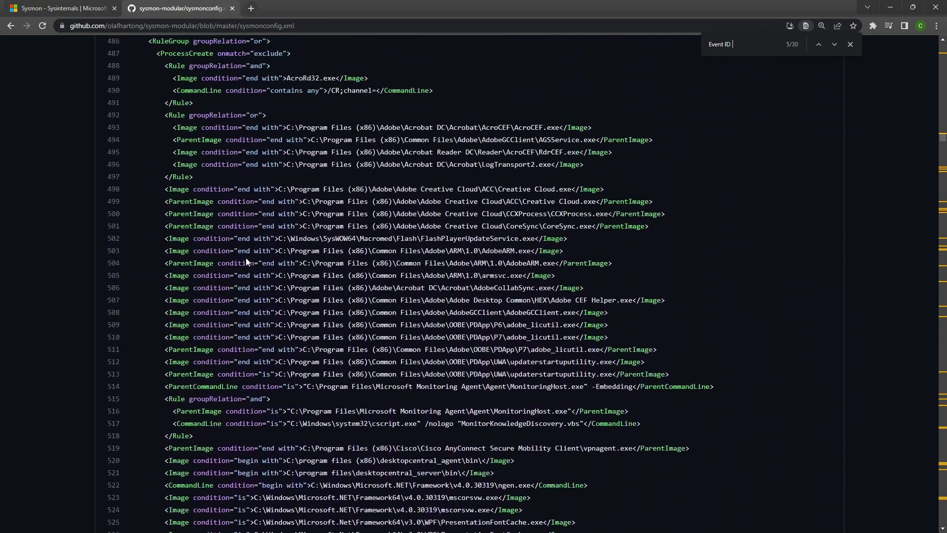
scroll(247, 255, up, 10)
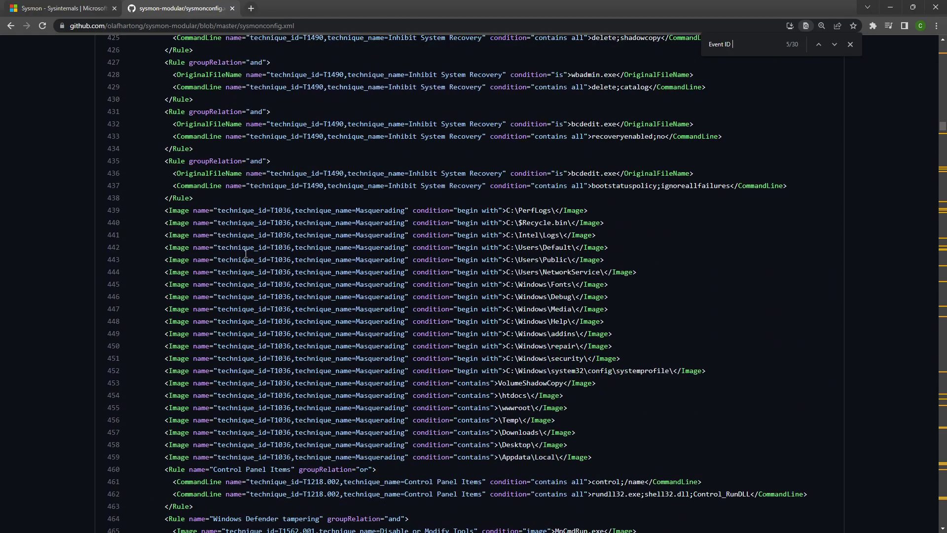
scroll(247, 256, up, 4)
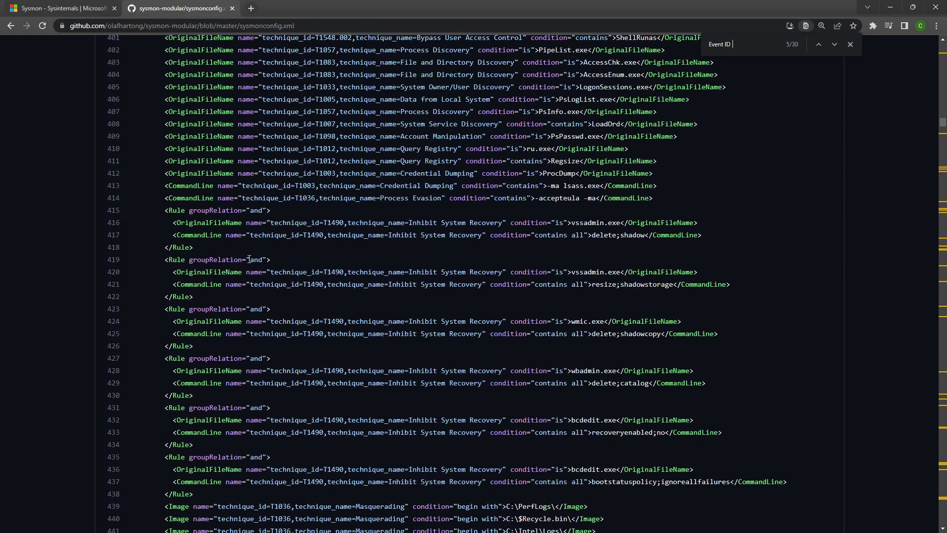
scroll(249, 259, up, 20)
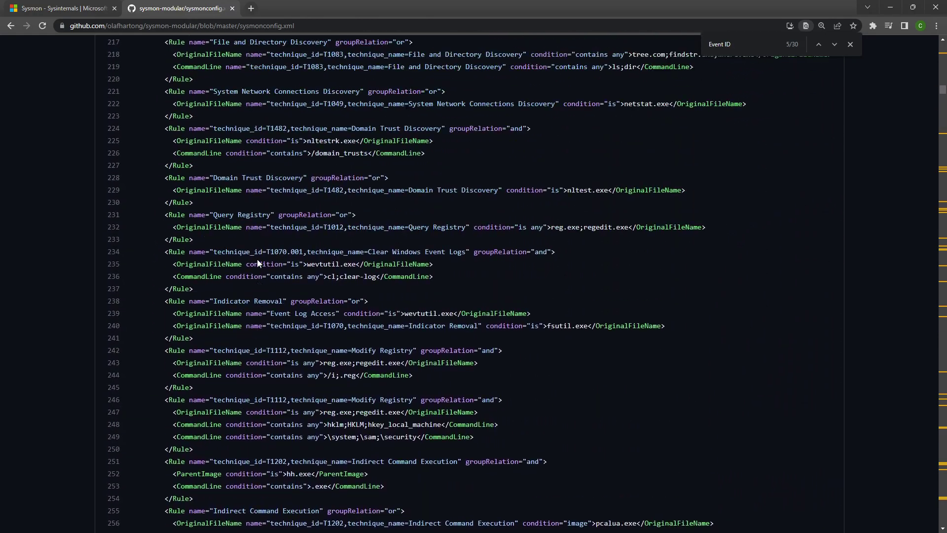
scroll(258, 263, up, 20)
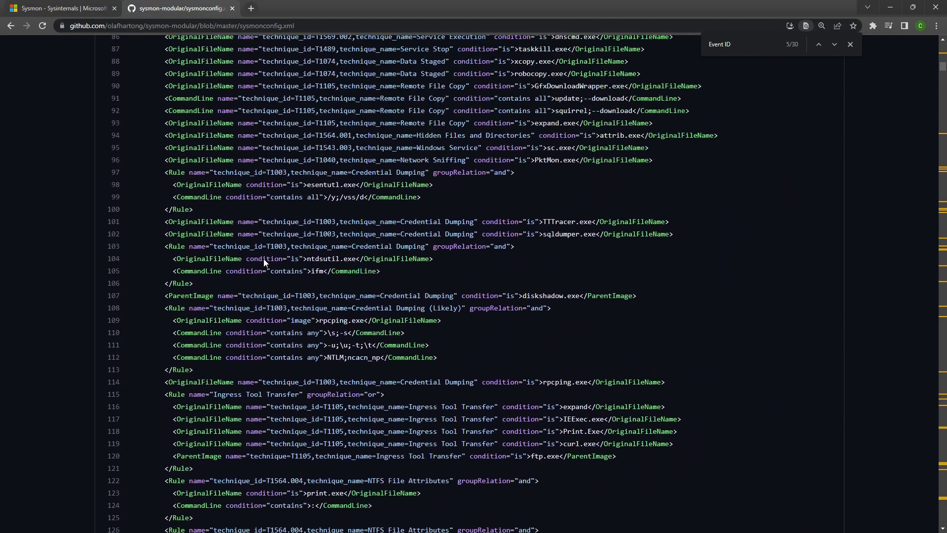
scroll(267, 263, up, 20)
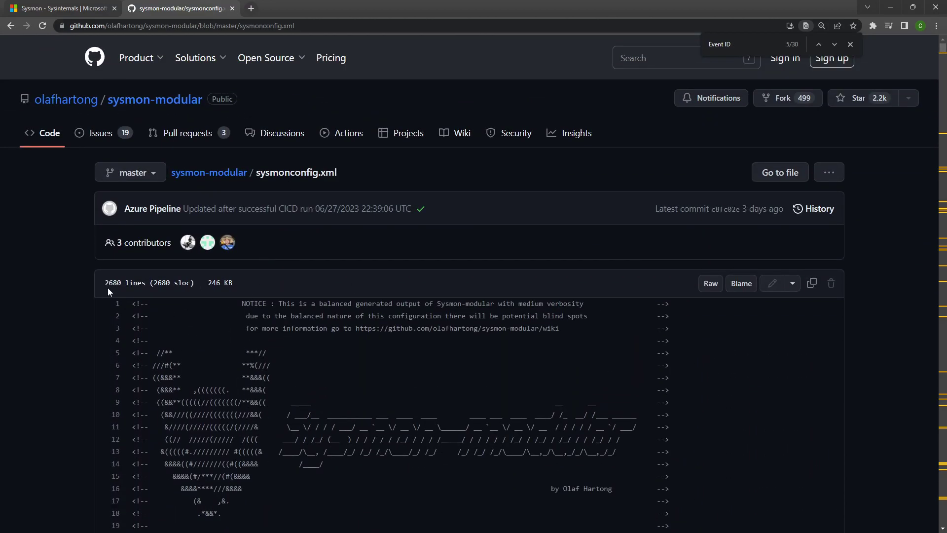
Step: Scroll down to the Event ID 1 process creation include rules
scroll(32, 235, down, 1)
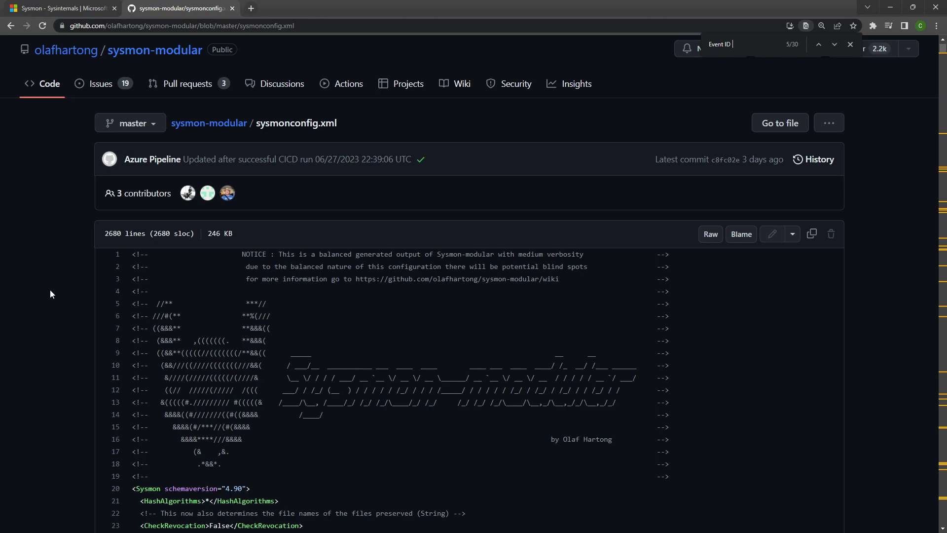
scroll(50, 289, down, 3)
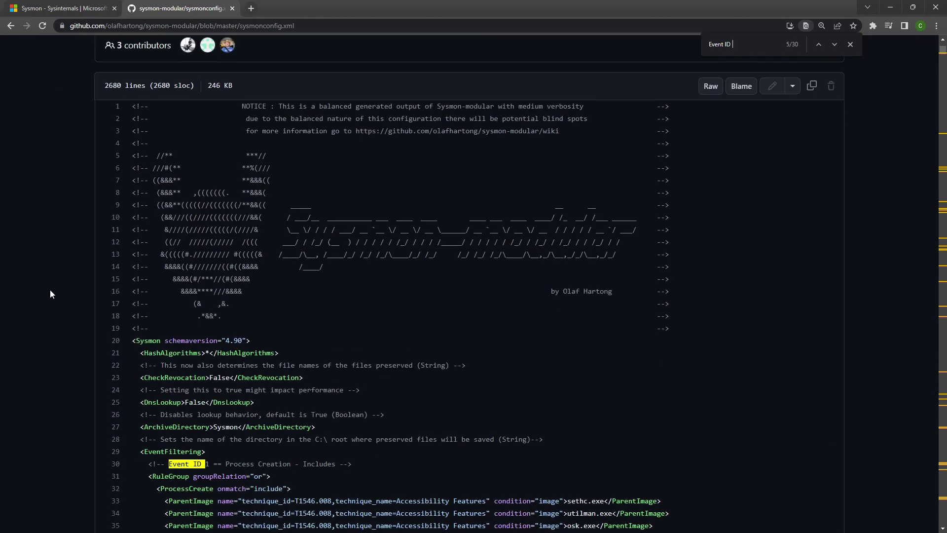
scroll(51, 294, down, 3)
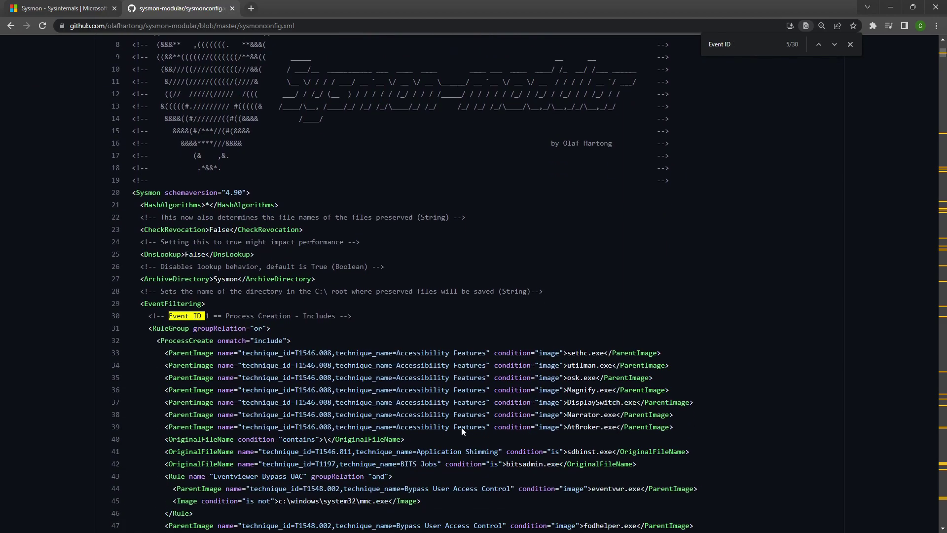
scroll(377, 364, down, 3)
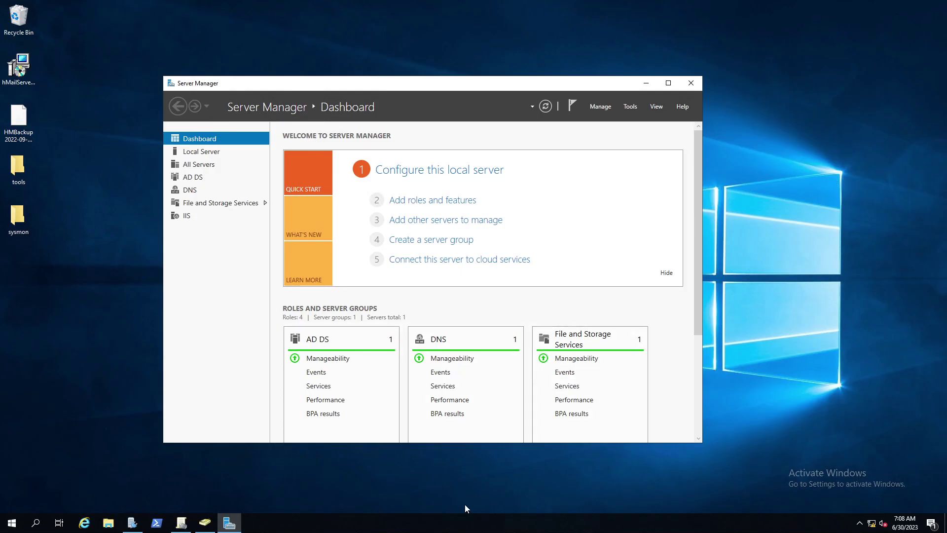
Step: Open the desktop sysmon folder and bring up the context menu for the sysmon-deploy batch file
double_click(14, 220)
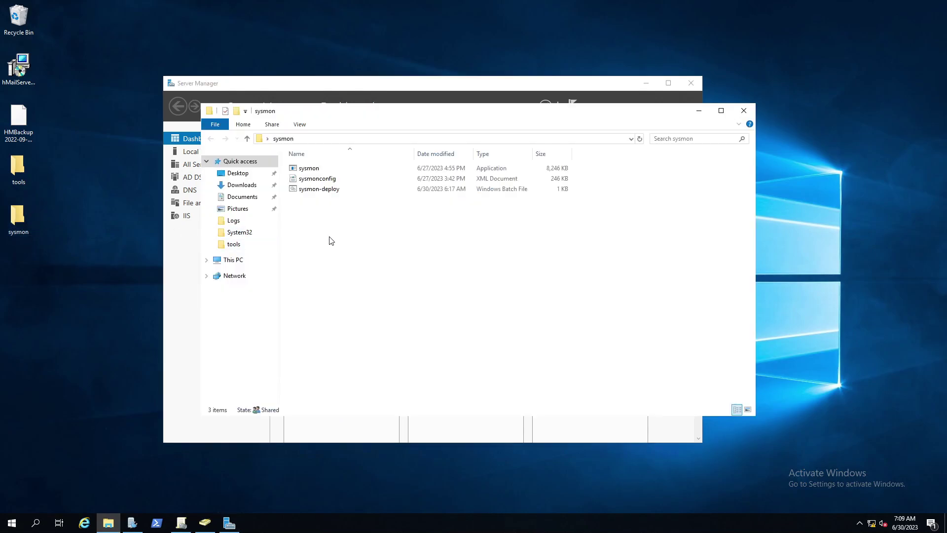
right_click(342, 193)
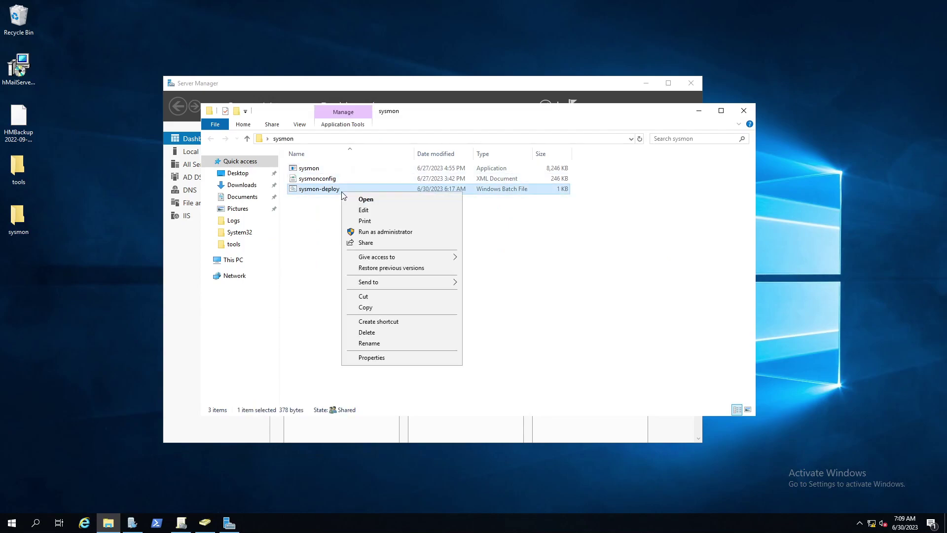
click(377, 208)
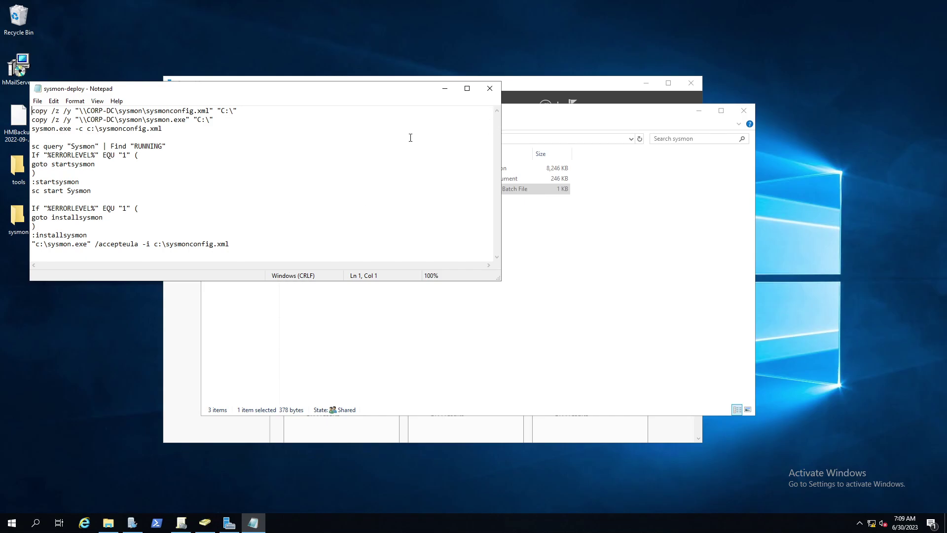
click(494, 91)
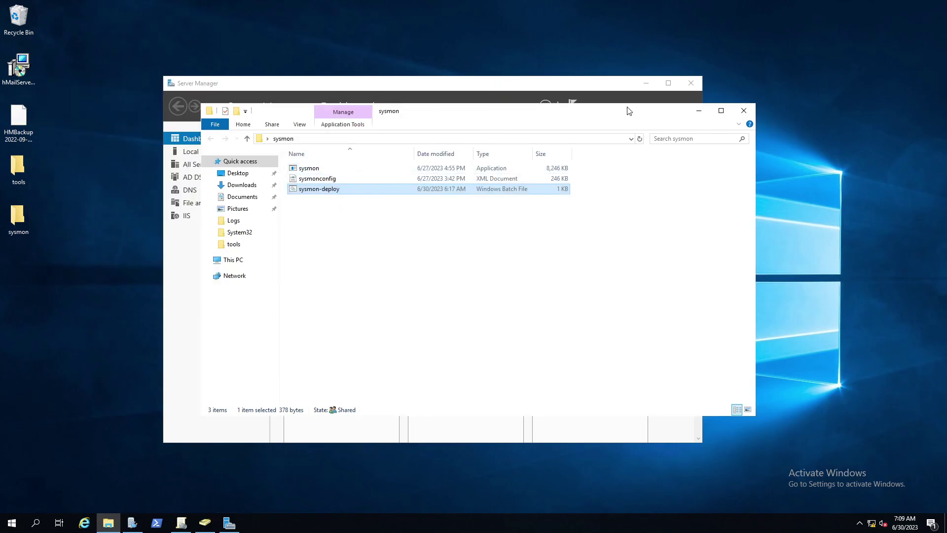
Step: Close the sysmon folder and launch Active Directory Users and Computers from Server Manager Tools
click(744, 110)
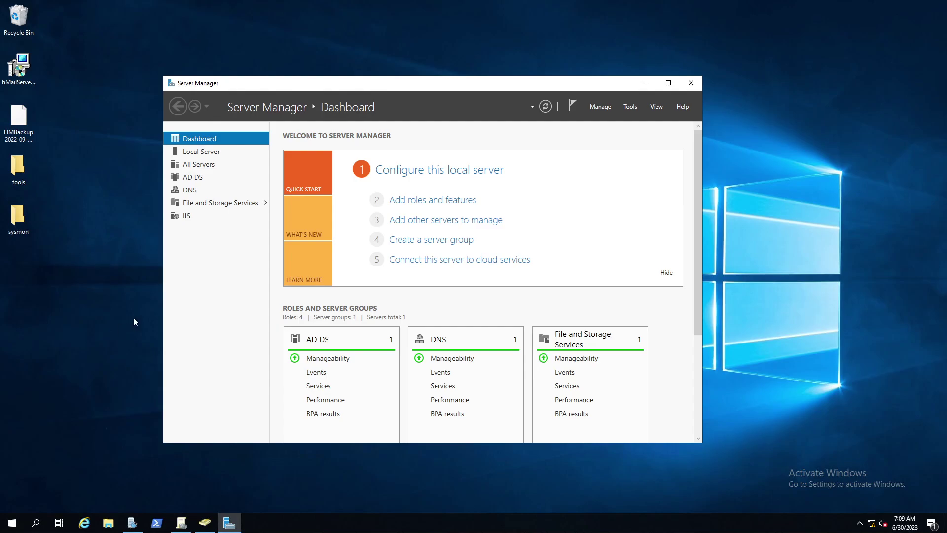
click(628, 108)
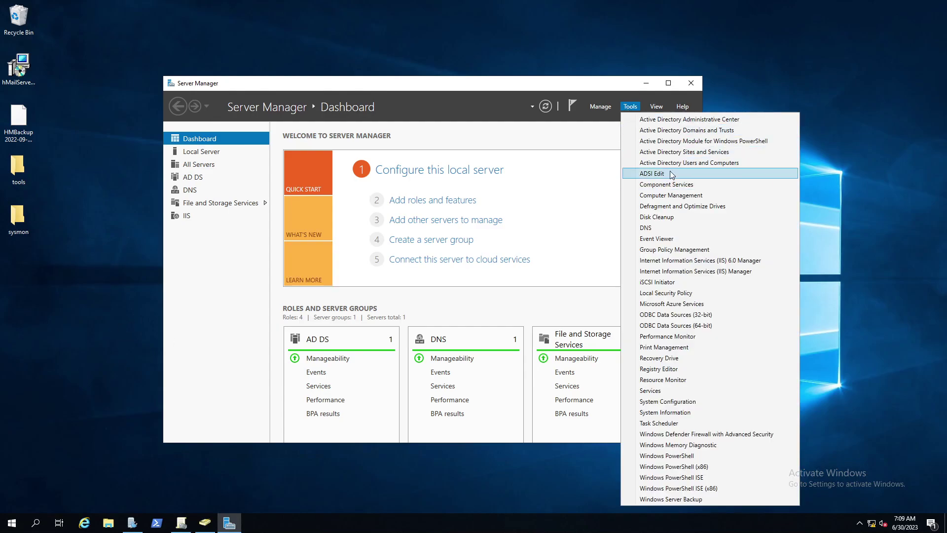
click(673, 165)
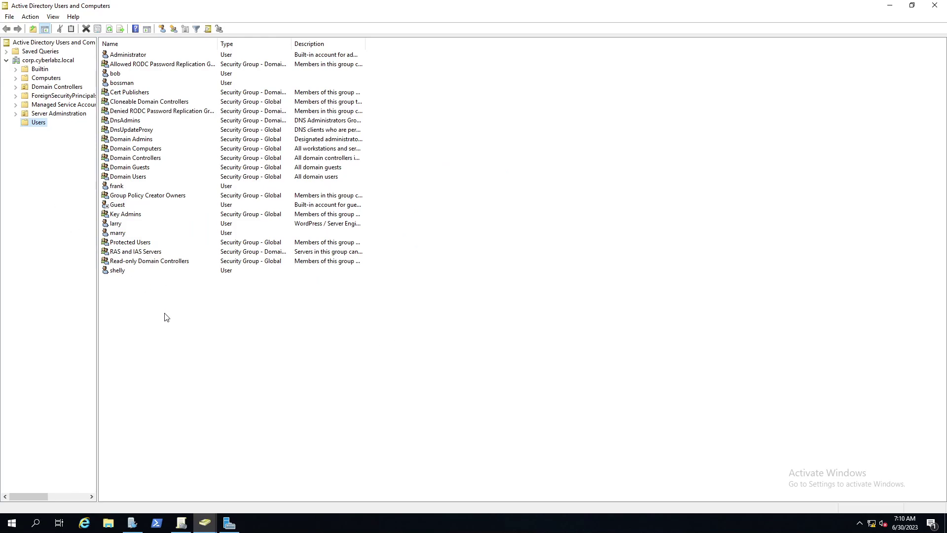
Step: Start a new Global Security group in Users and name it tool-deployment
right_click(30, 124)
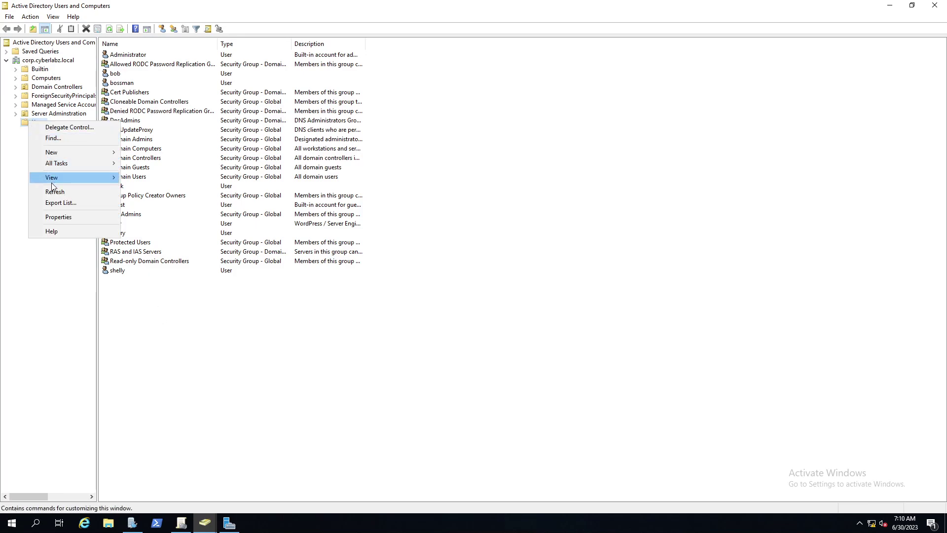
mouse_move(79, 153)
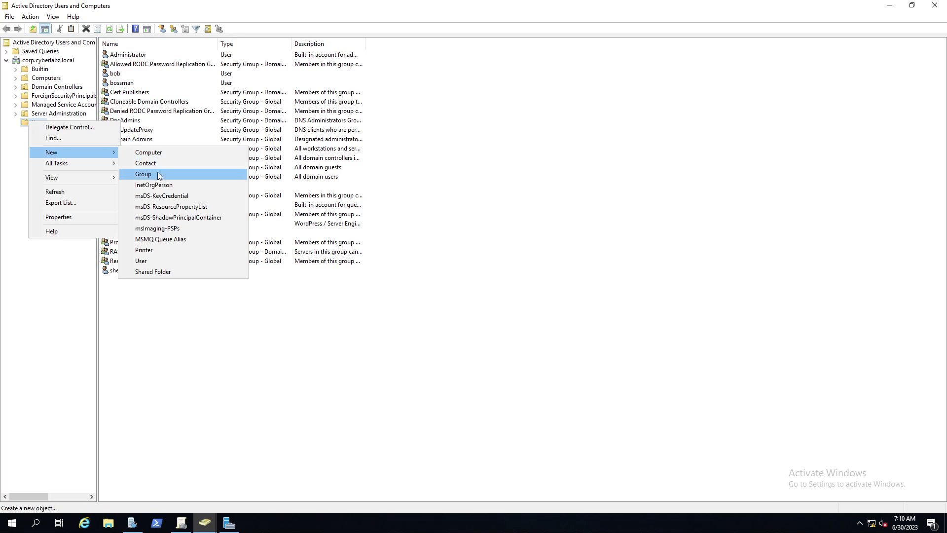
click(158, 173)
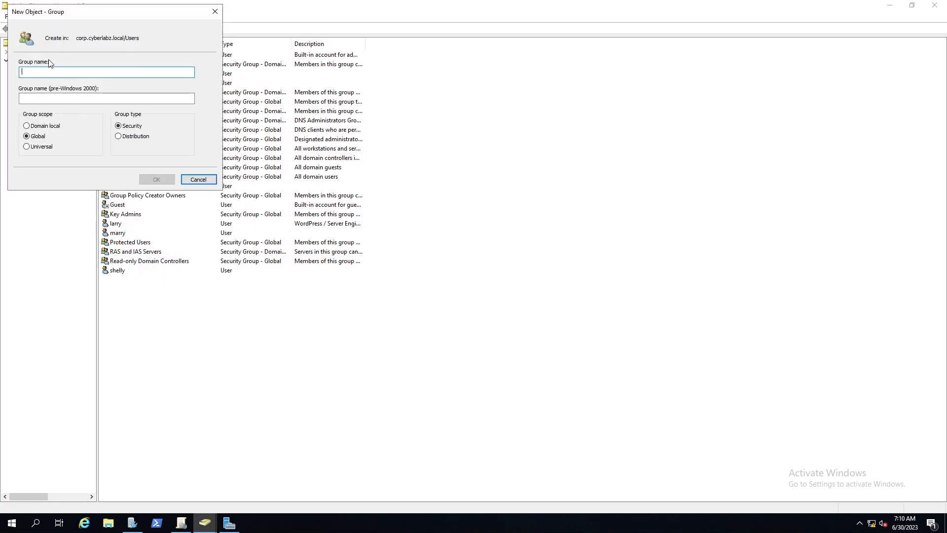
text(tool-group)
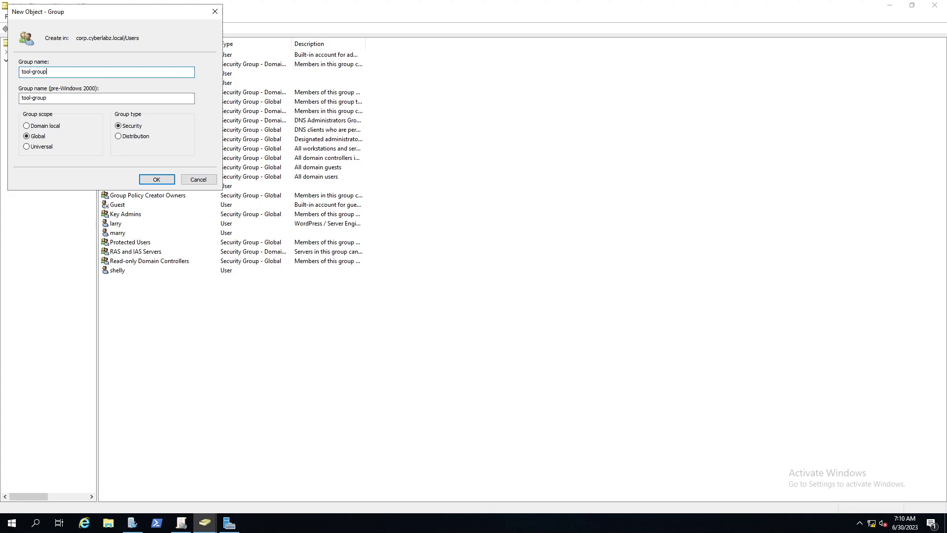
key(BackSpace)
key(BackSpace)
key(BackSpace)
key(BackSpace)
key(BackSpace)
text(deployment)
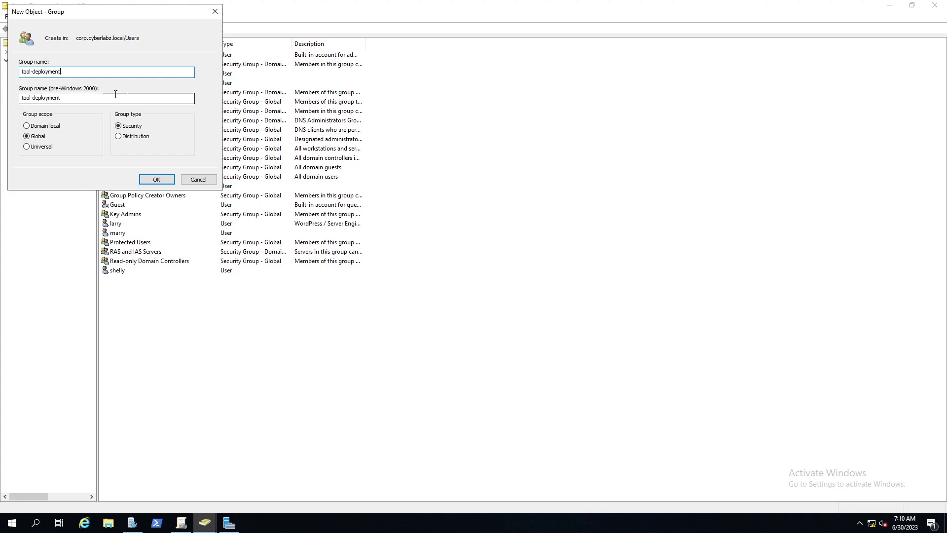
Step: Create the tool-deployment group and view its empty Members list in Properties
click(168, 183)
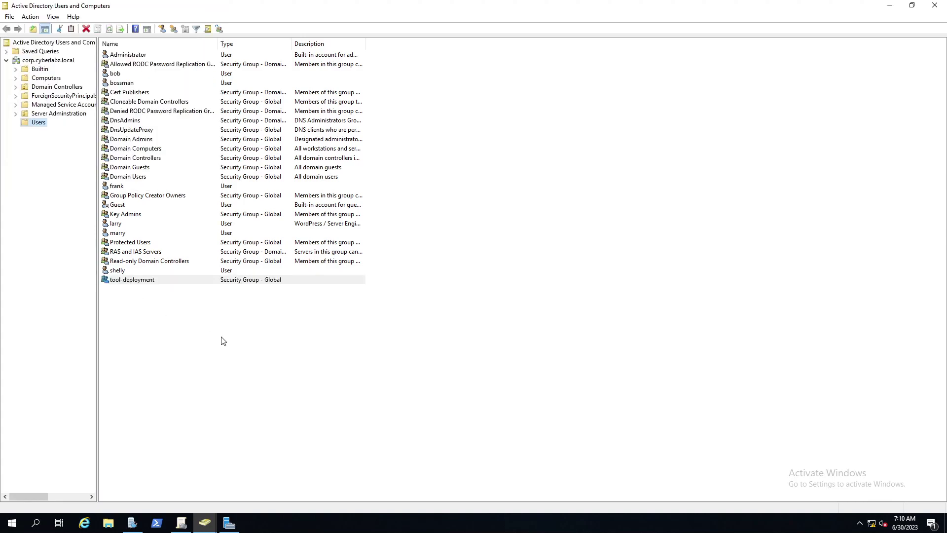
right_click(175, 285)
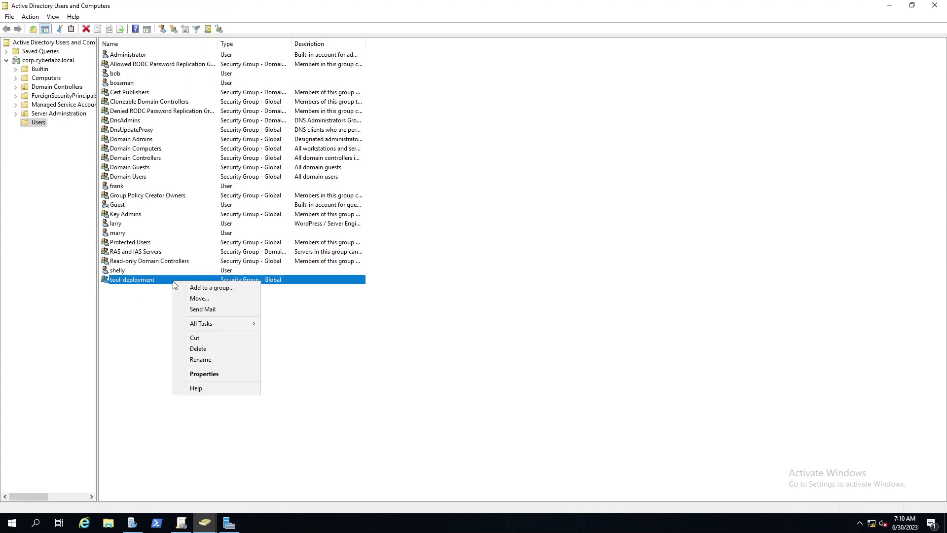
click(203, 374)
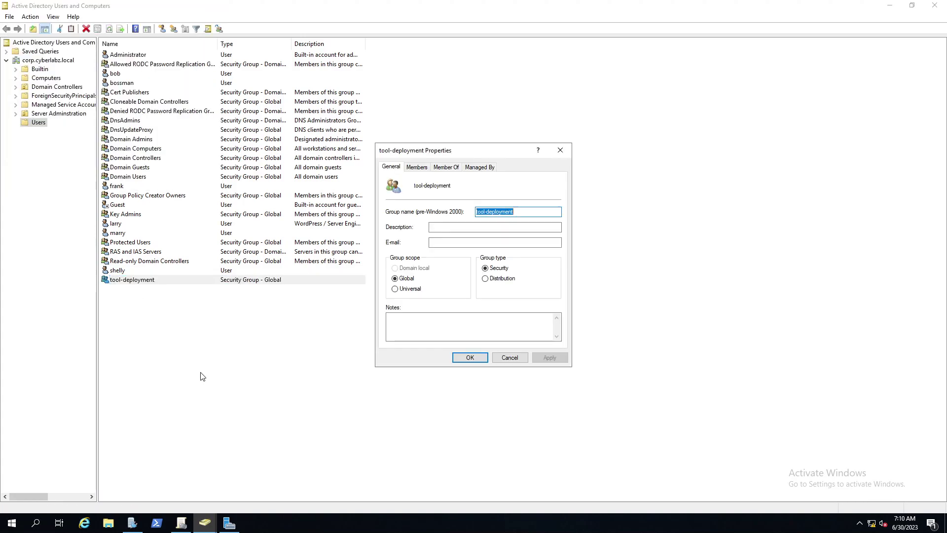
click(417, 168)
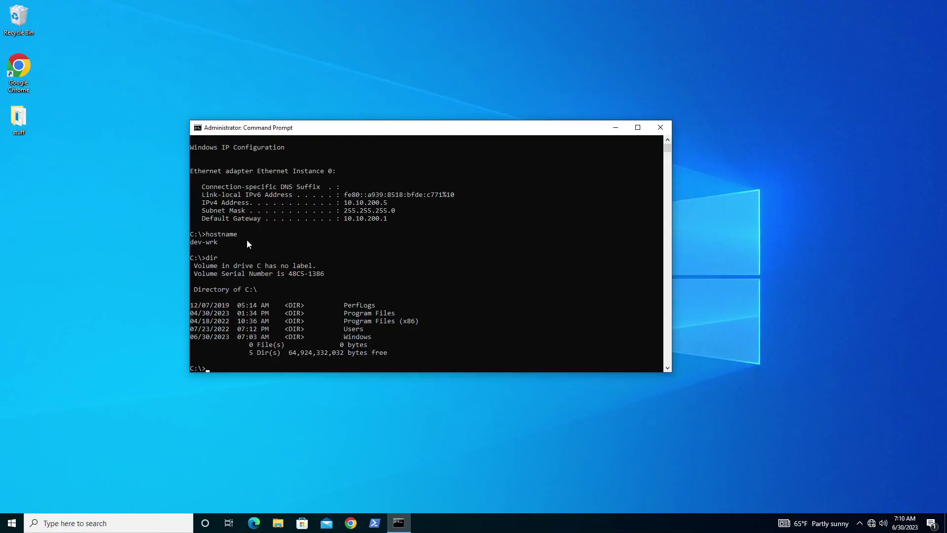
Step: Highlight the workstation hostname dev-wrk and its IPv4 address 10.10.200.5
drag(216, 242, 190, 243)
drag(387, 205, 345, 206)
click(469, 248)
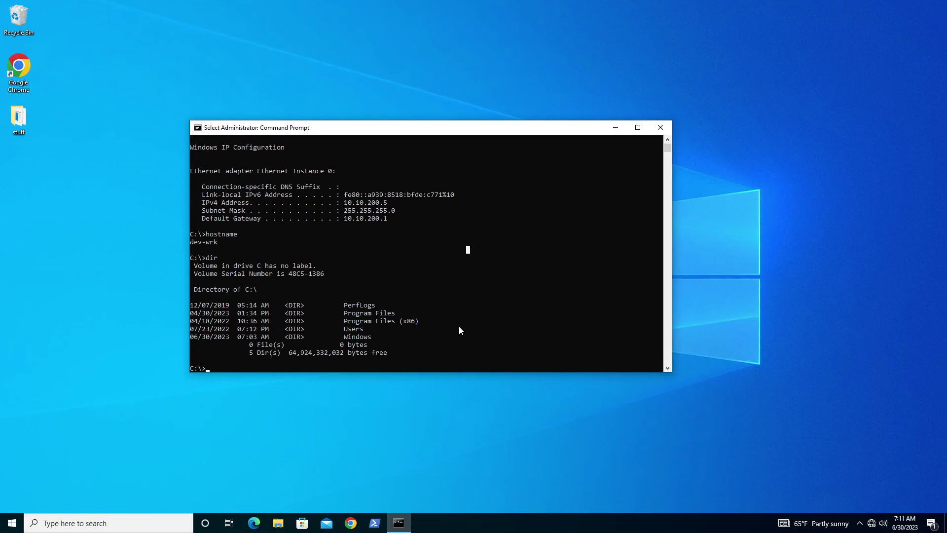
Step: Run dir on C:\ and sc query sysmon, confirming Sysmon isn't installed
text(scdir)
key(Return)
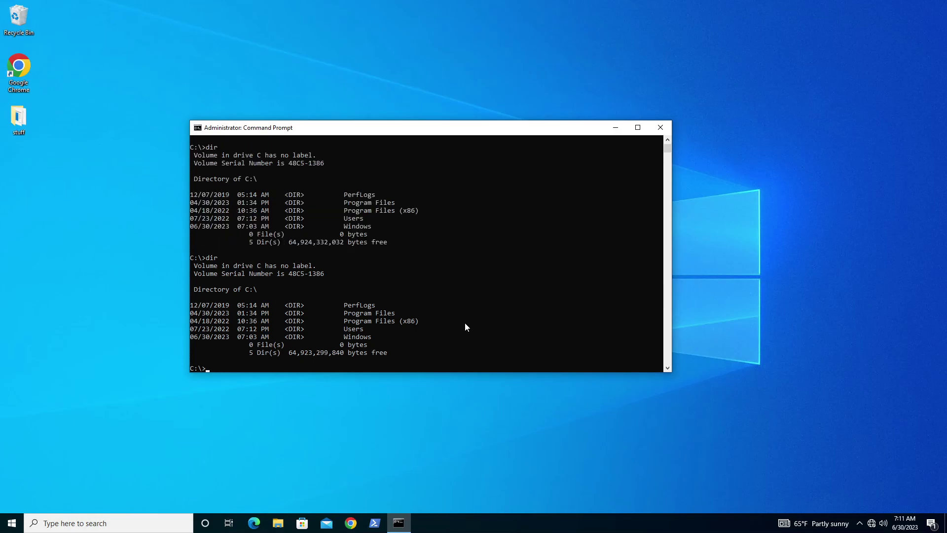
text(sc query sysmon)
key(Return)
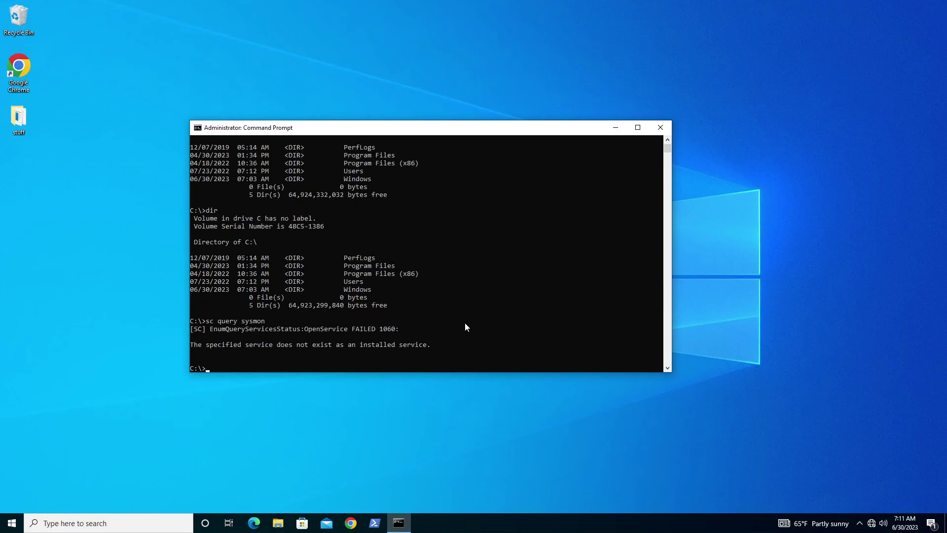
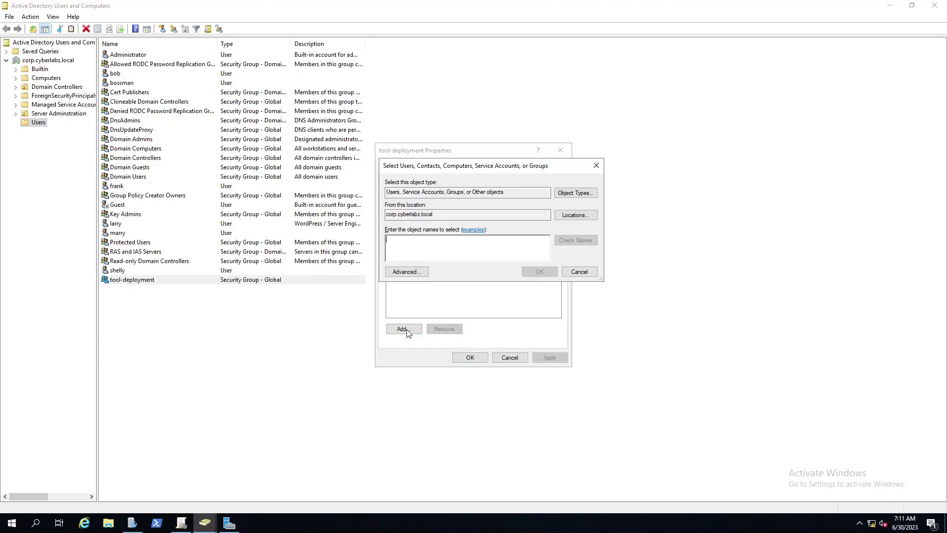
Step: Limit the member search to the Computers object type only
click(568, 197)
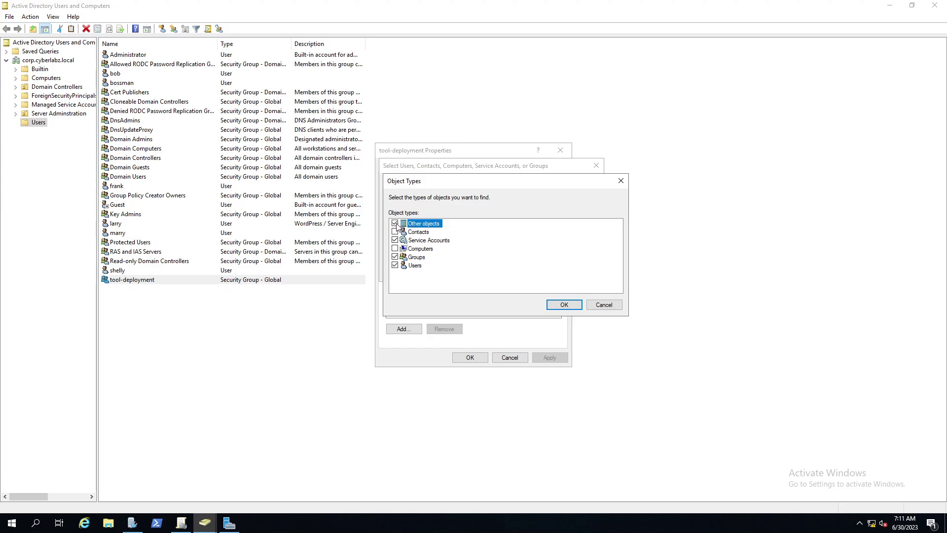
click(395, 223)
click(395, 239)
click(395, 256)
click(395, 265)
click(395, 248)
click(565, 305)
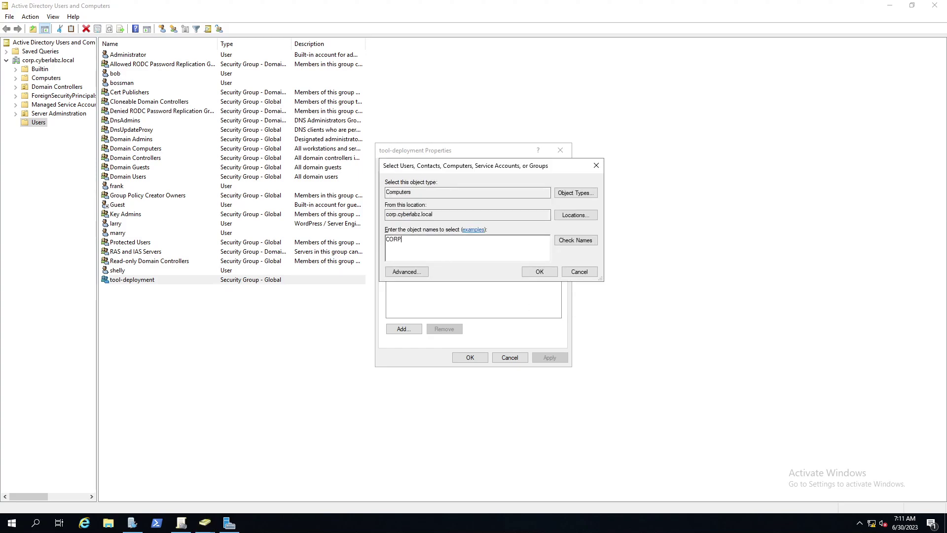
Step: Find the computers matching CORP and add all six as group members
text(CORP)
key(Return)
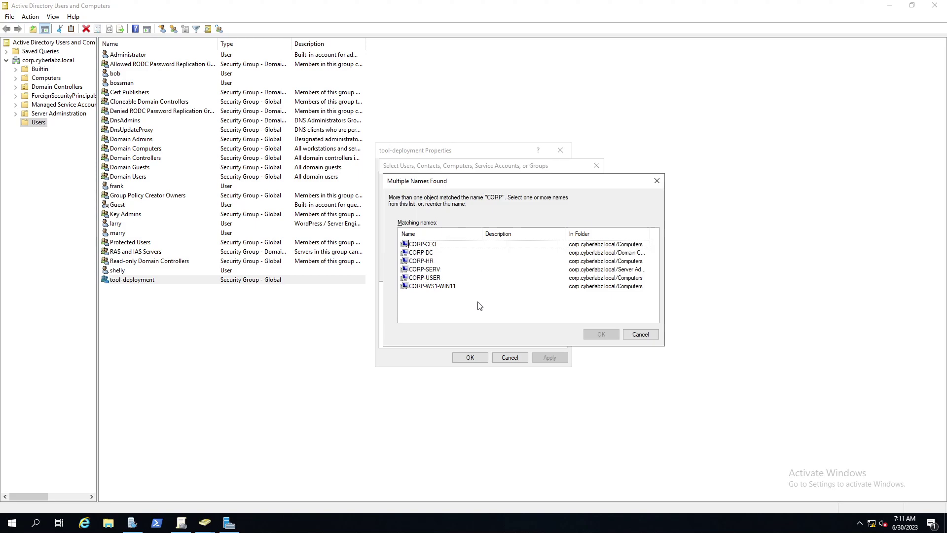
drag(480, 306, 416, 244)
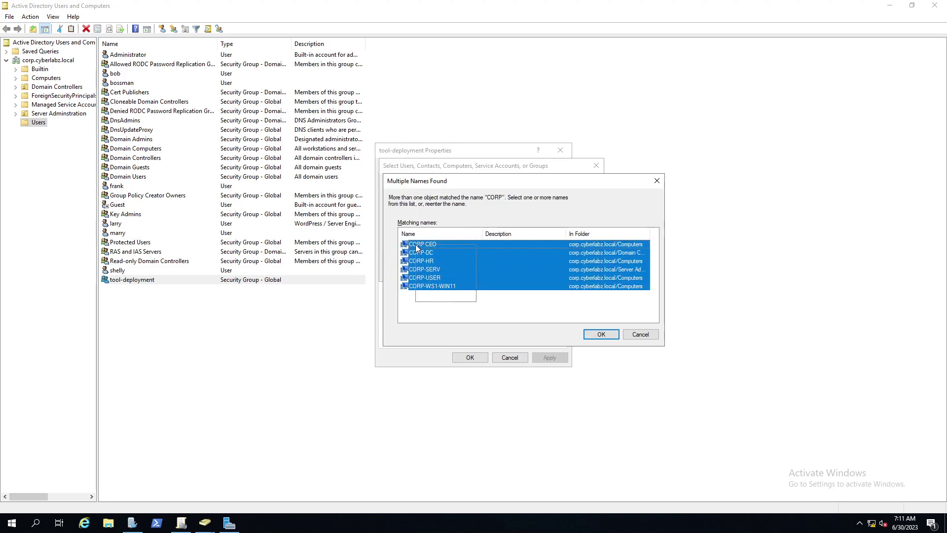
click(602, 335)
Step: Add DEV-WRK as a member and save the group membership
click(393, 330)
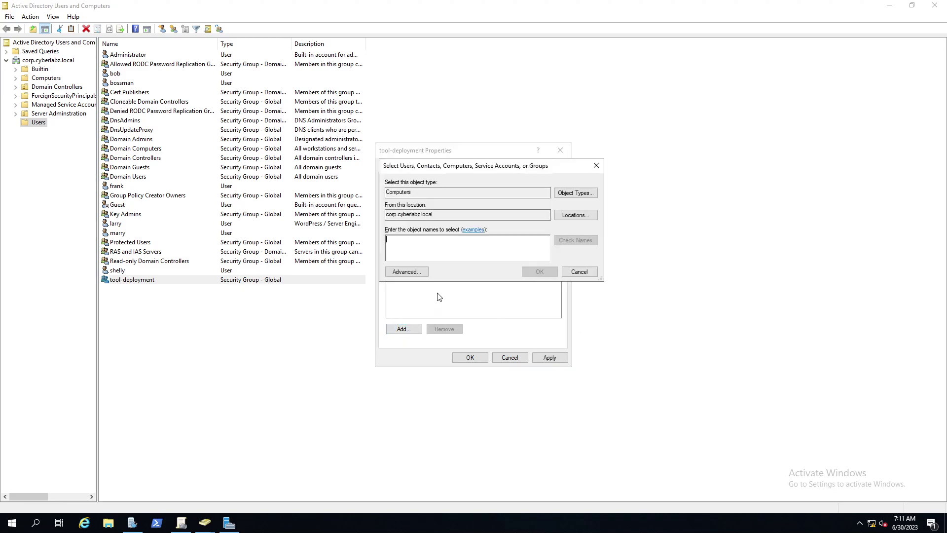
text(dev)
key(Return)
click(433, 256)
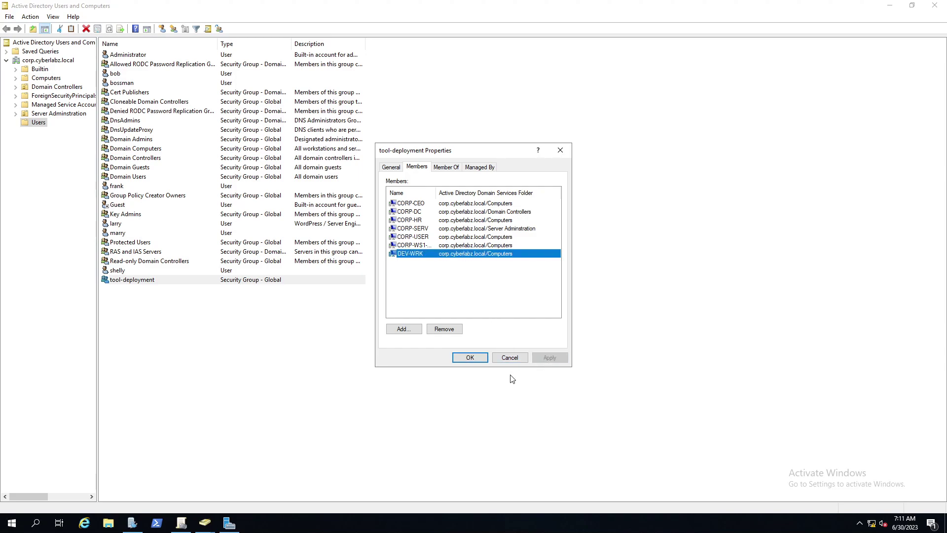
click(474, 360)
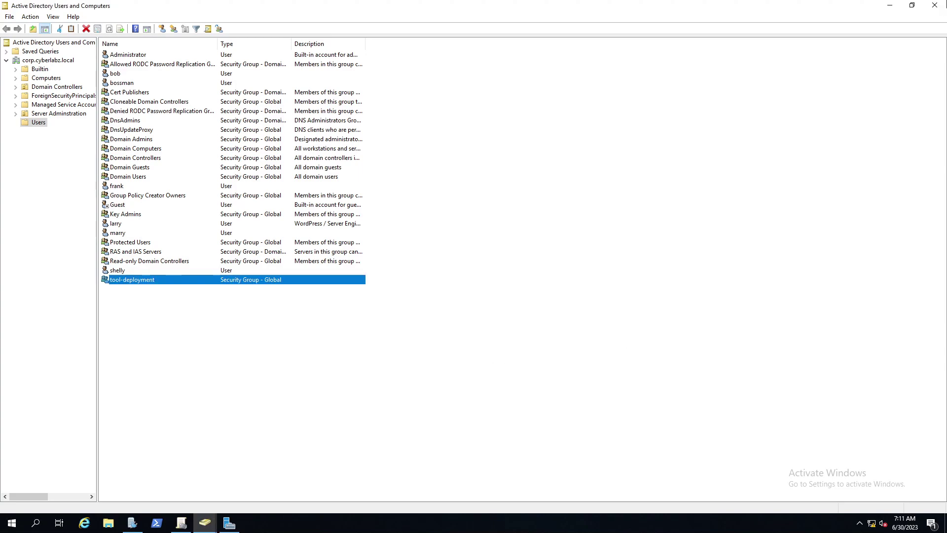
Step: Start sharing the desktop sysmon folder and remove the Unknown Contact from the share list
click(934, 7)
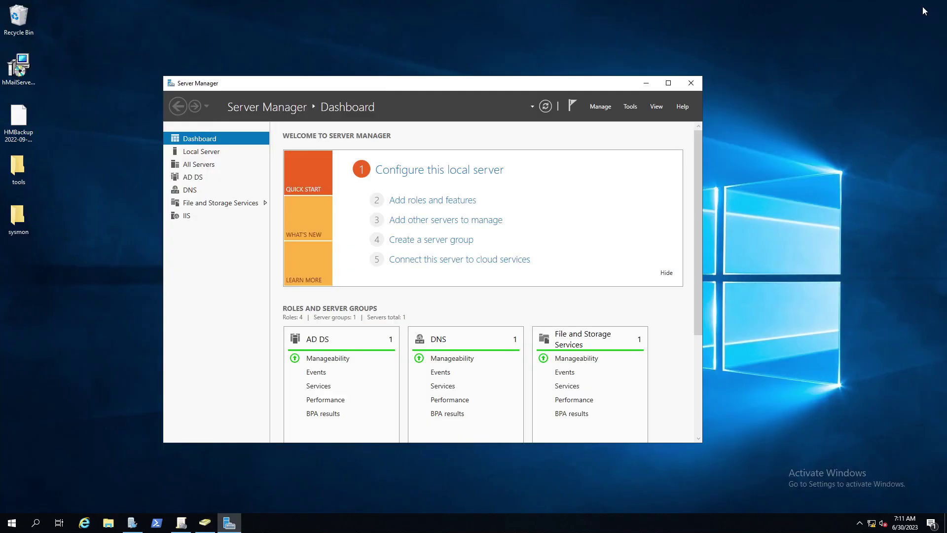
right_click(18, 228)
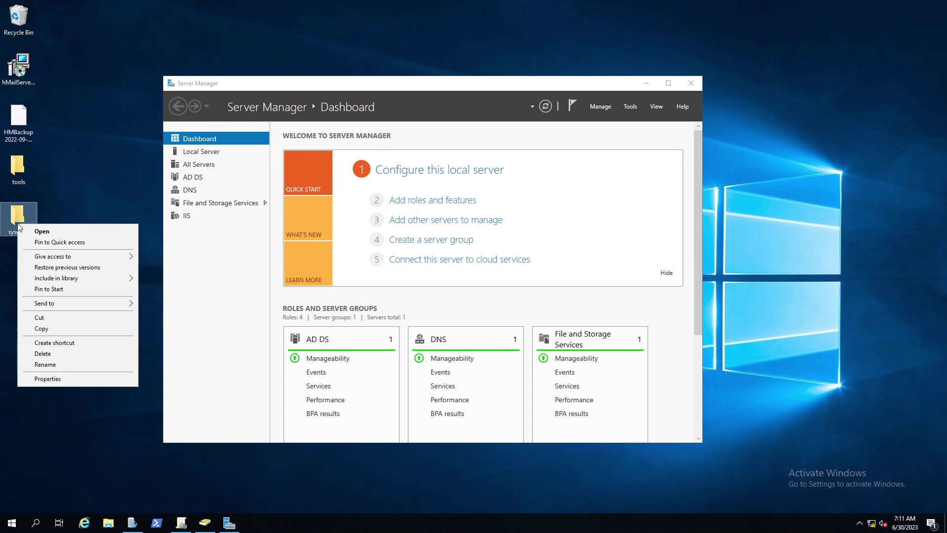
click(53, 379)
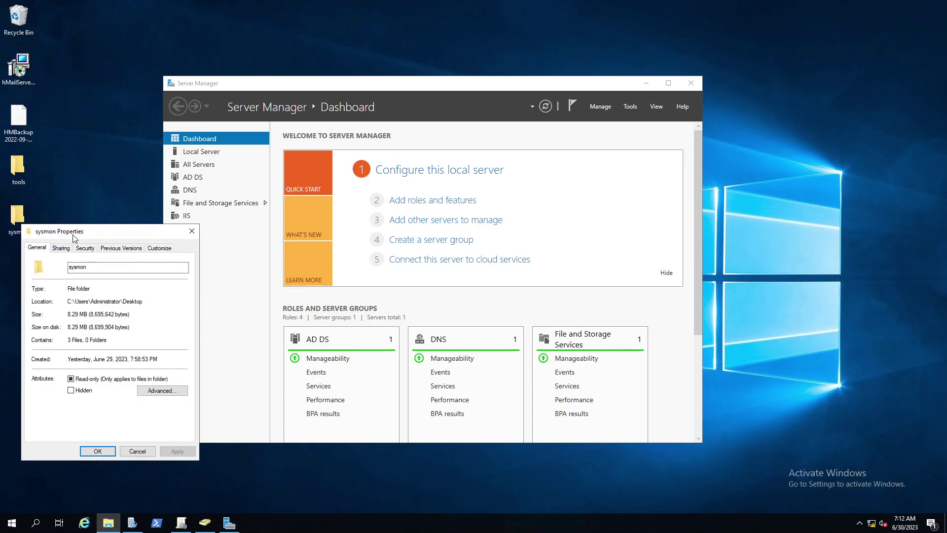
drag(74, 232, 127, 226)
click(113, 243)
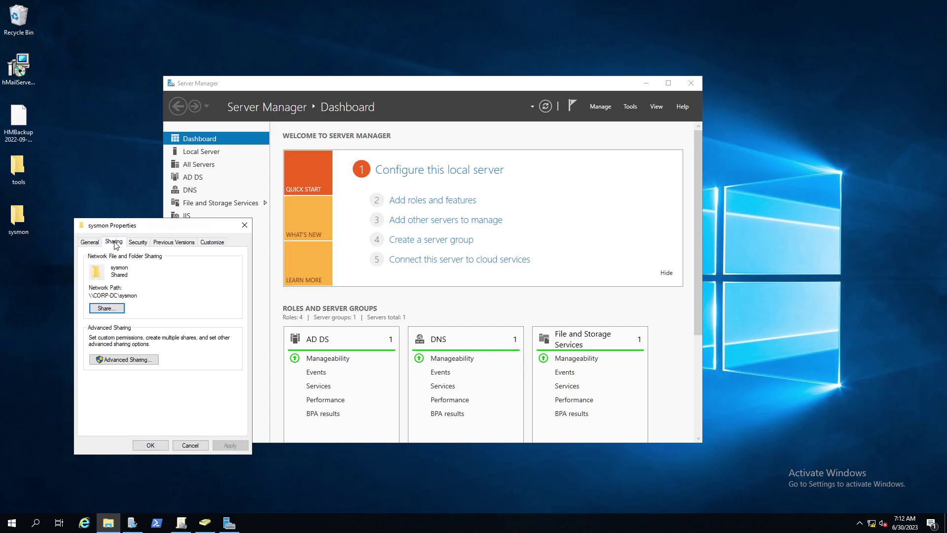
click(111, 310)
click(126, 356)
right_click(126, 357)
click(260, 381)
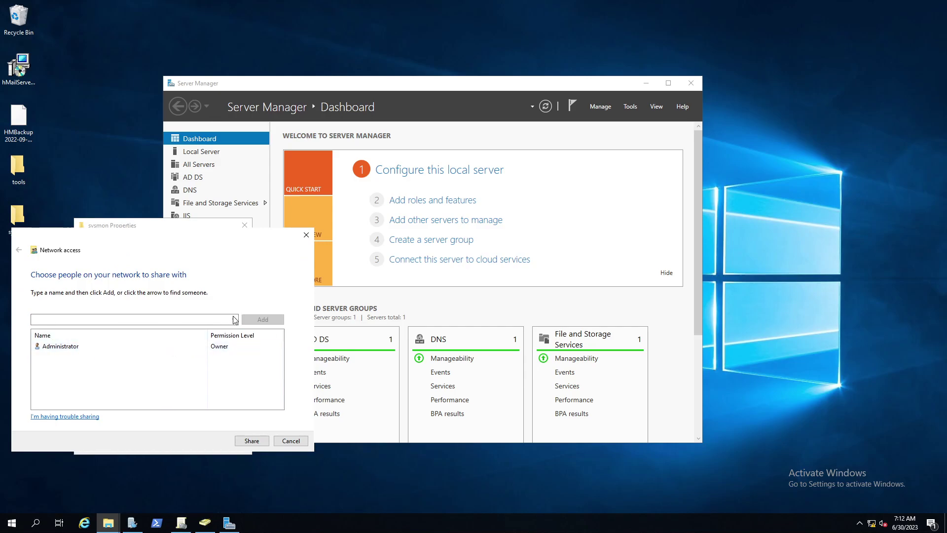
Step: Add the tool-deployment group to the share list with Read permission
click(202, 319)
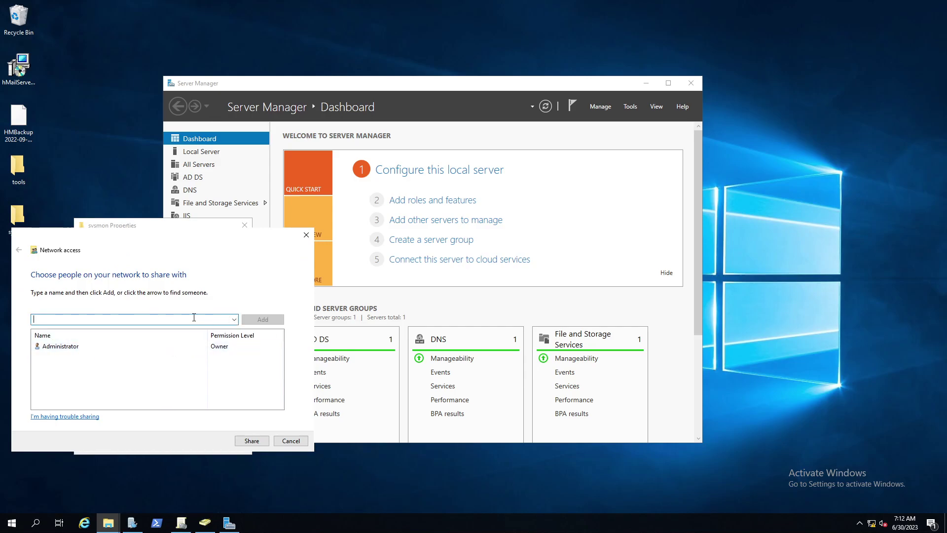
text(tool)
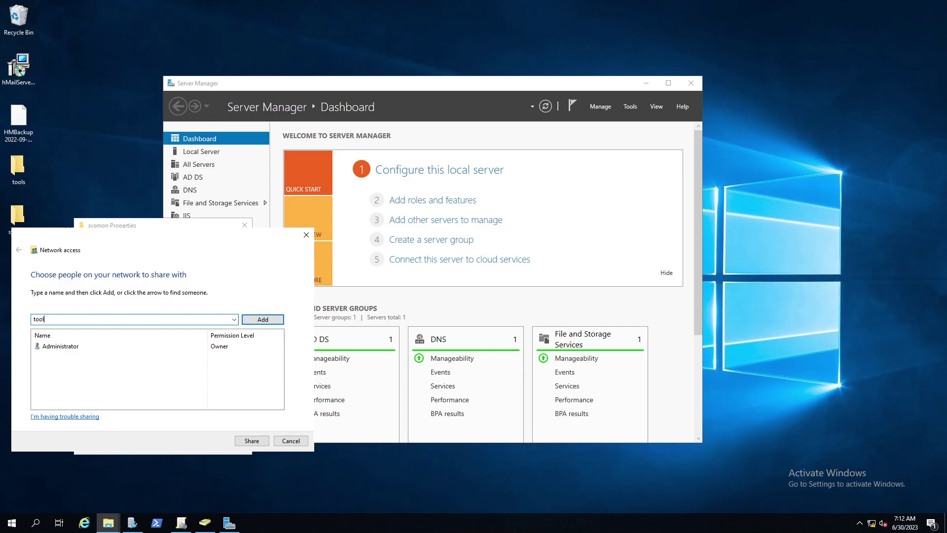
click(267, 319)
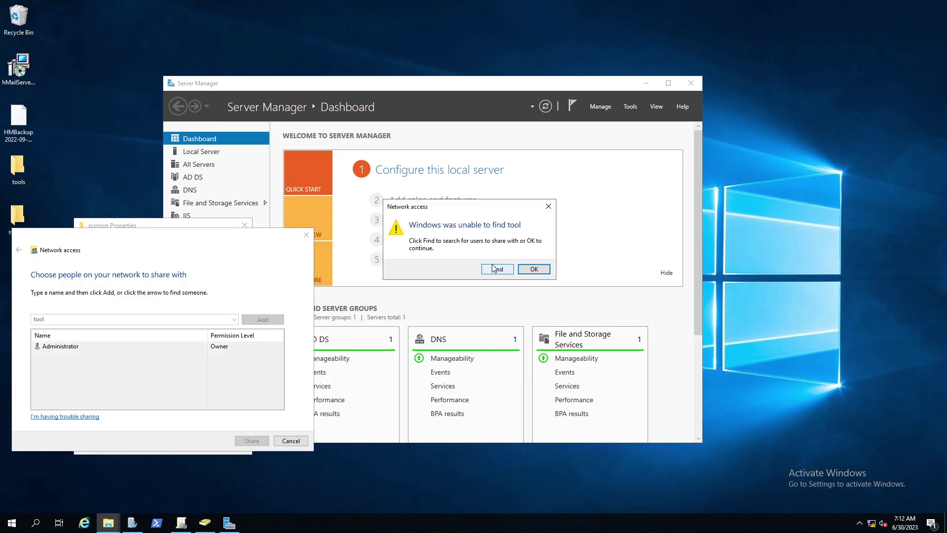
click(496, 269)
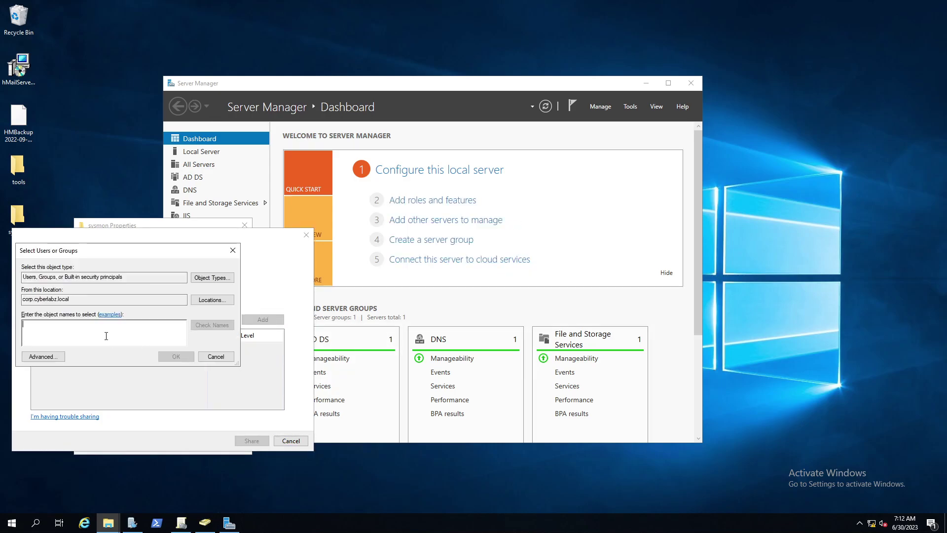
text(tool)
click(205, 327)
click(176, 357)
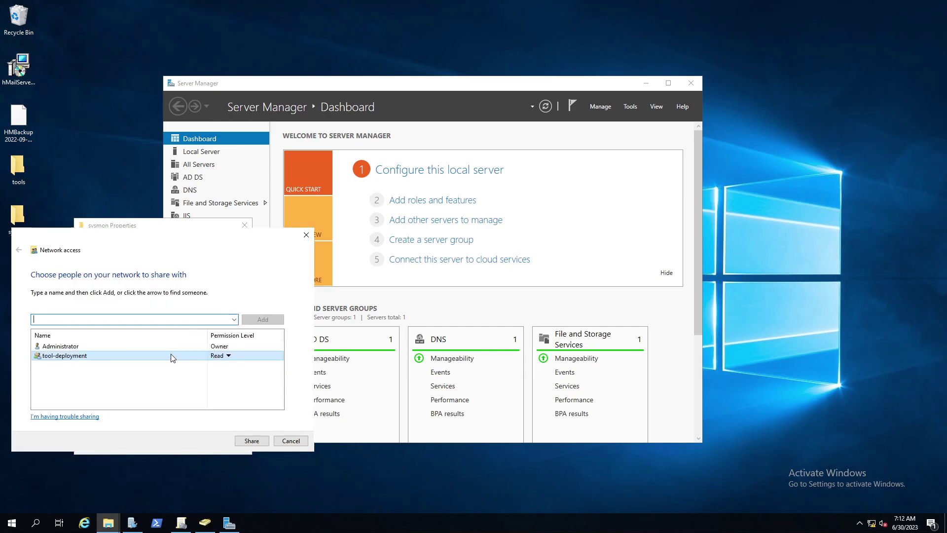
Step: Share the folder as \\CORP-DC\sysmon and close its properties
click(252, 441)
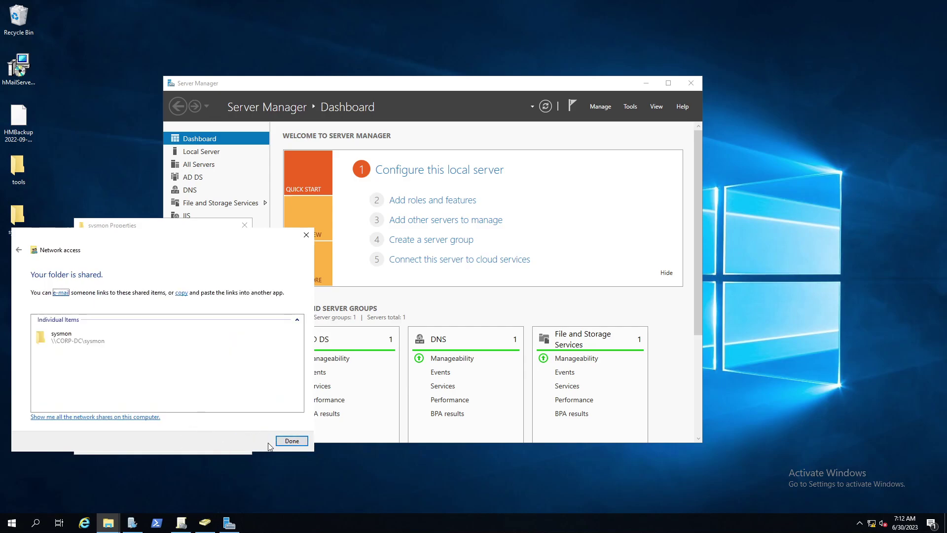
click(293, 441)
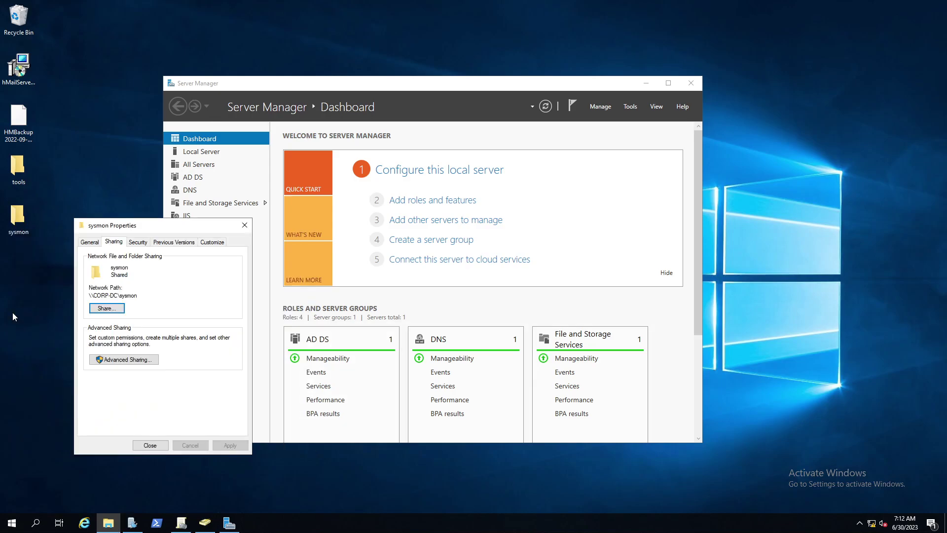
click(244, 225)
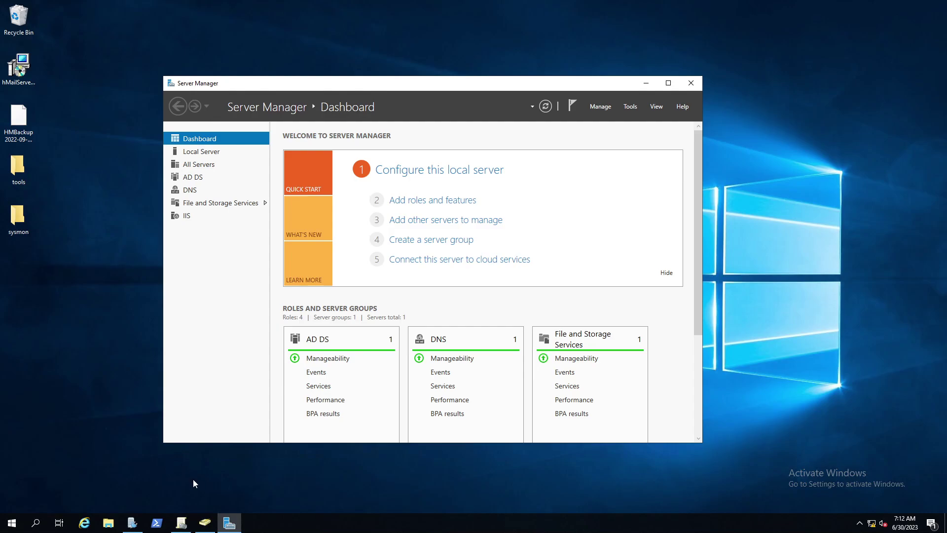
Step: Close Active Directory Users and Computers and launch Group Policy Management full screen
click(205, 522)
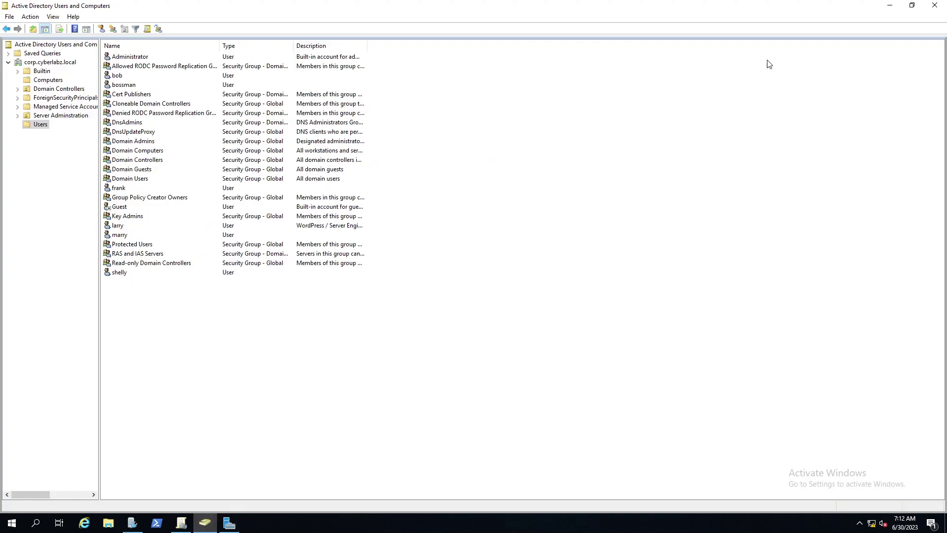
click(935, 6)
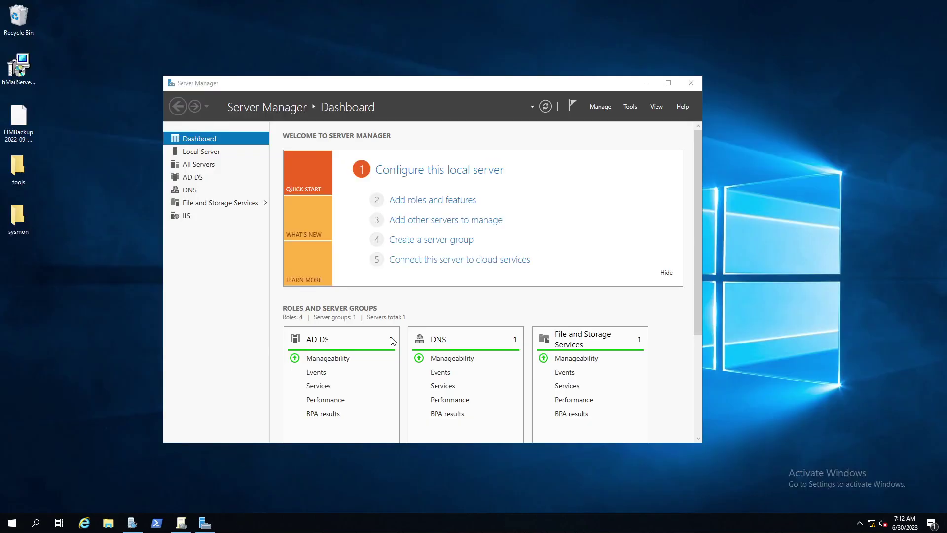
click(634, 106)
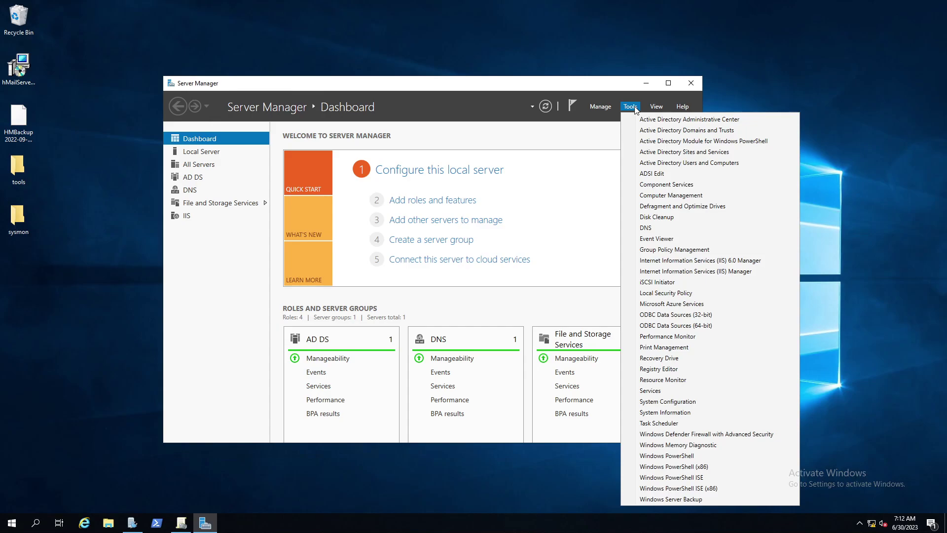
click(673, 250)
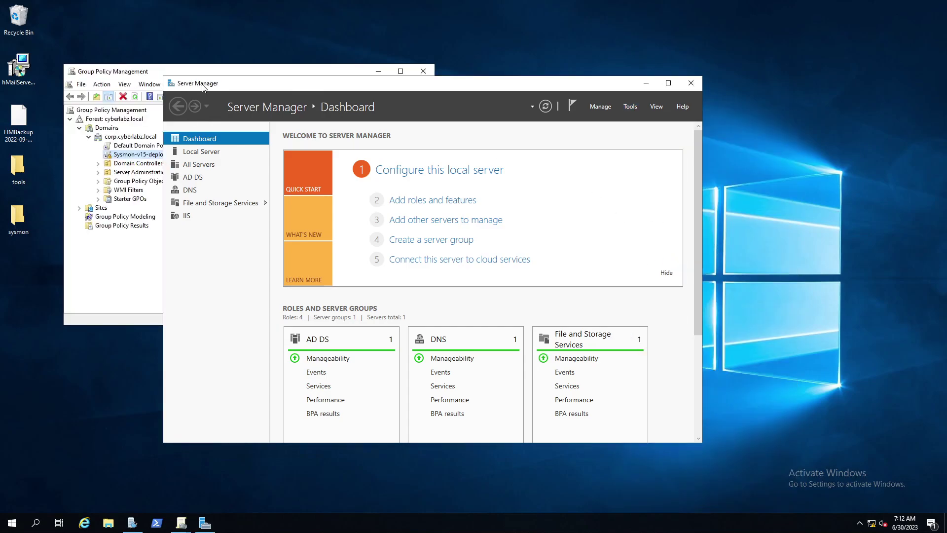
click(215, 74)
drag(212, 75, 440, 122)
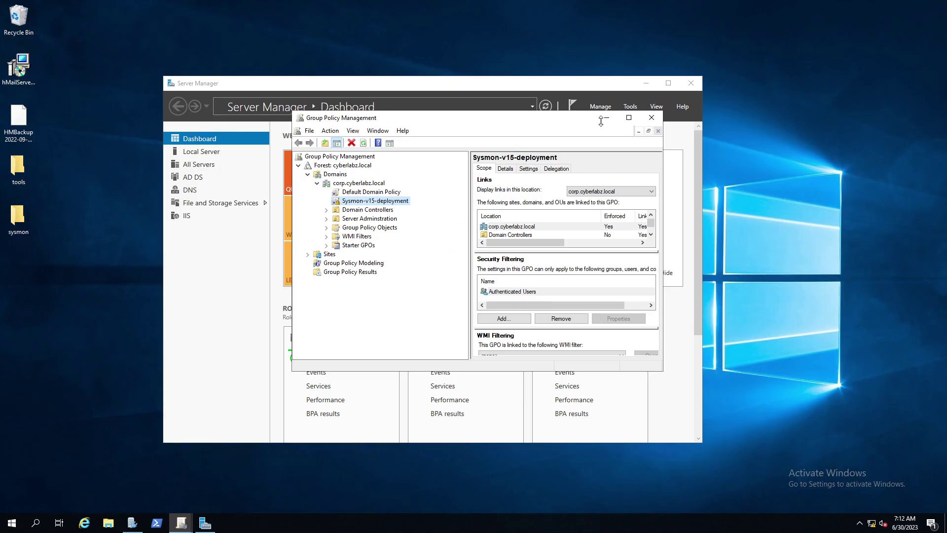
click(630, 118)
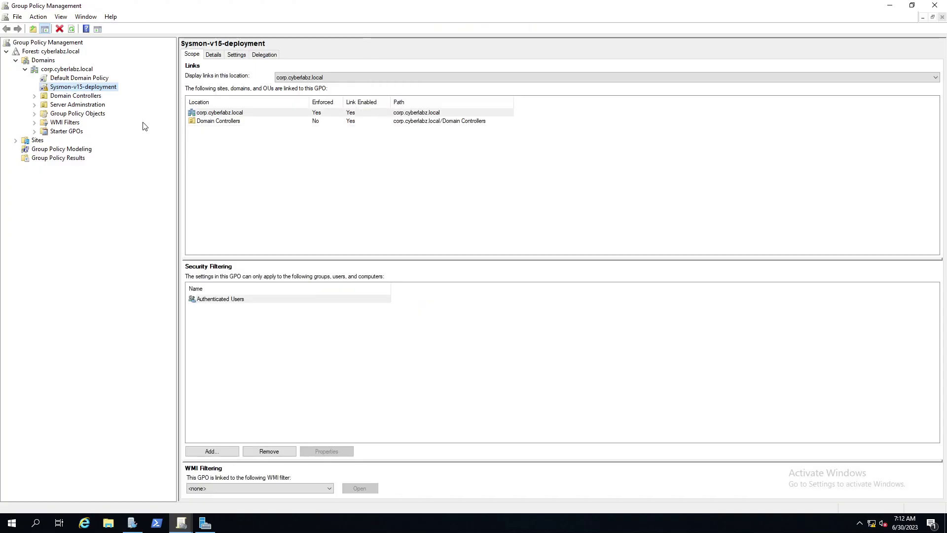
Step: Select the Sysmon-v15-deployment GPO under corp.cyberlabz.local, abandoning a new GPO
click(69, 69)
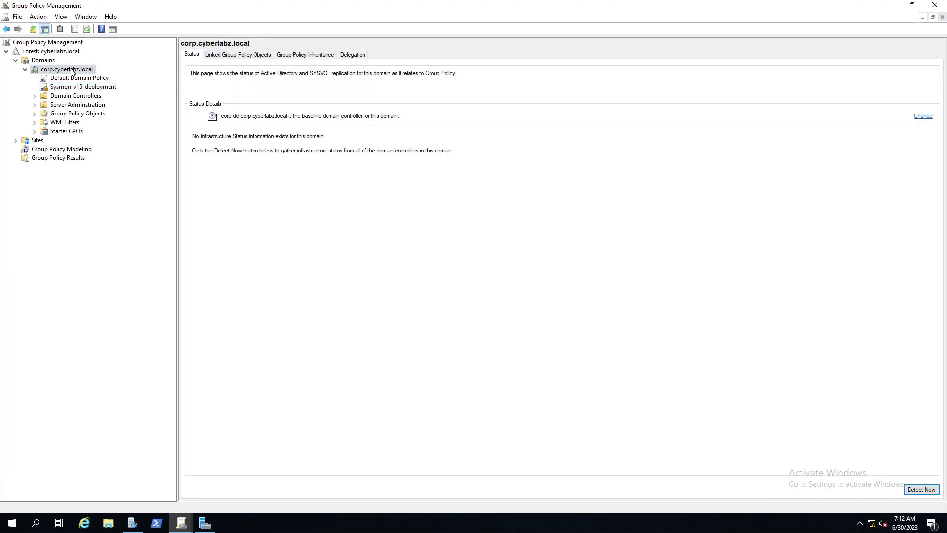
right_click(71, 70)
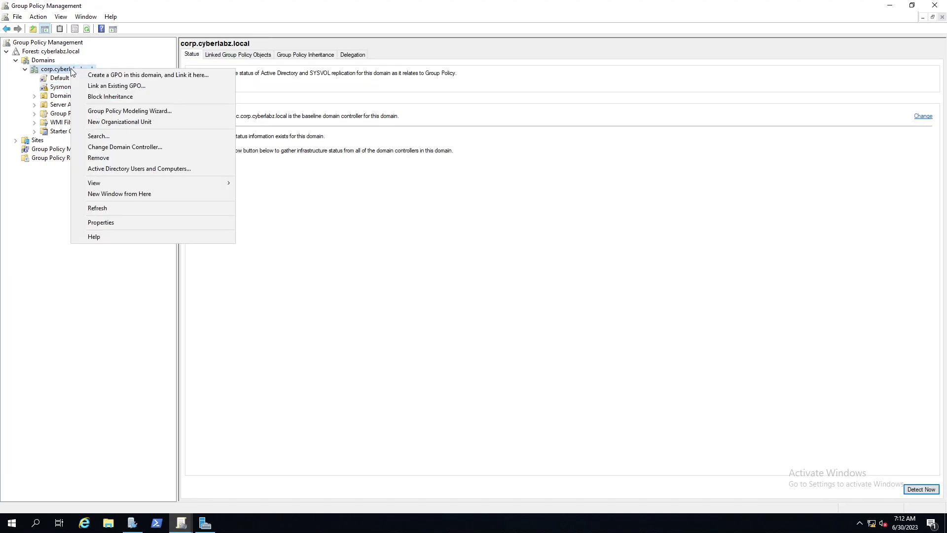
click(125, 75)
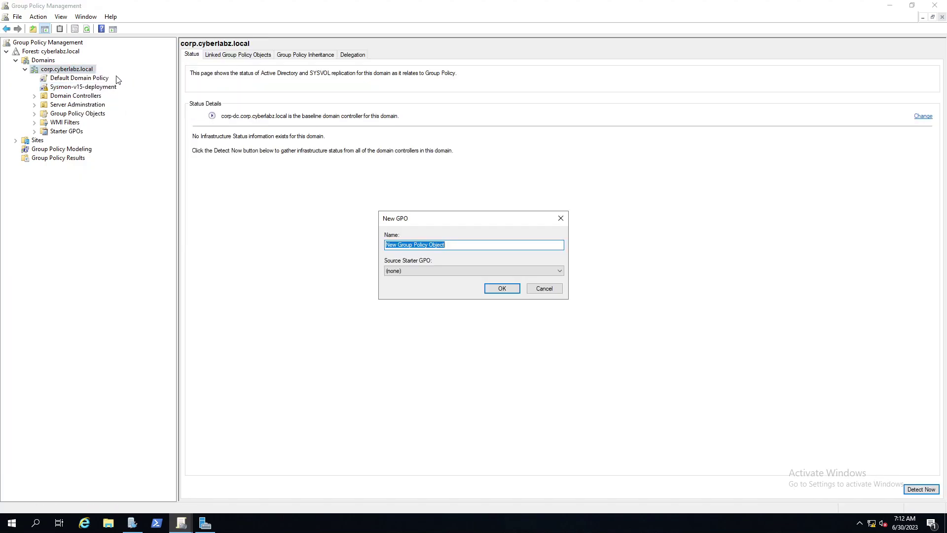
click(560, 220)
click(86, 89)
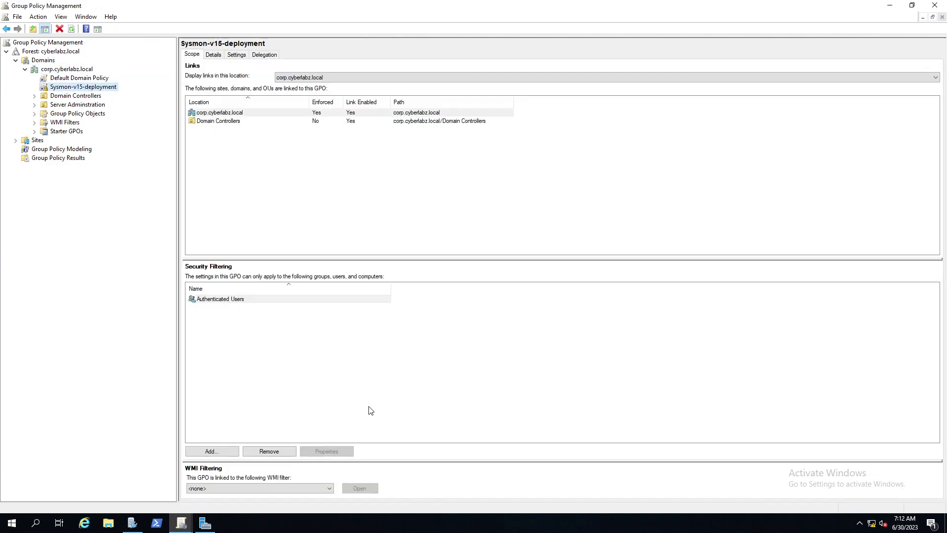
Step: Add tool-deployment to the GPO's Security Filtering after resolving the name 'tool'
click(212, 451)
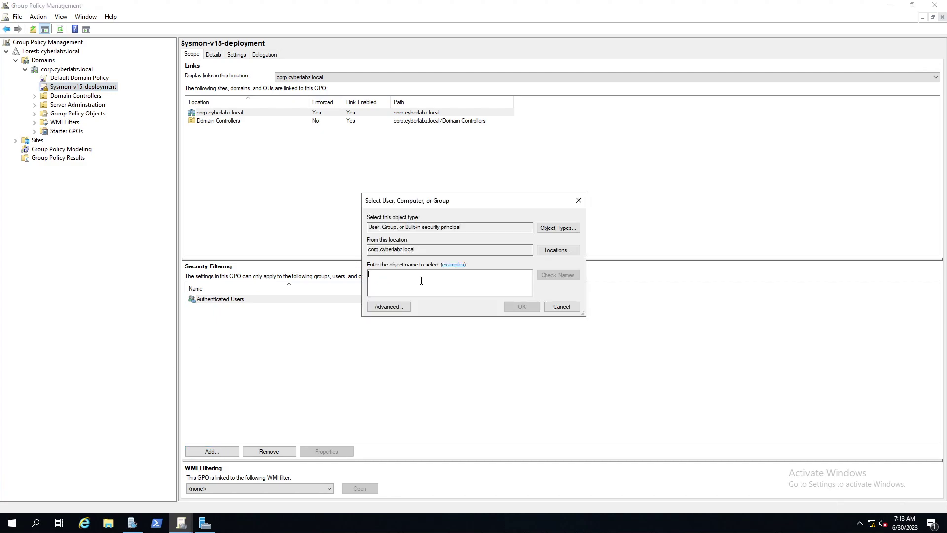
text(to)
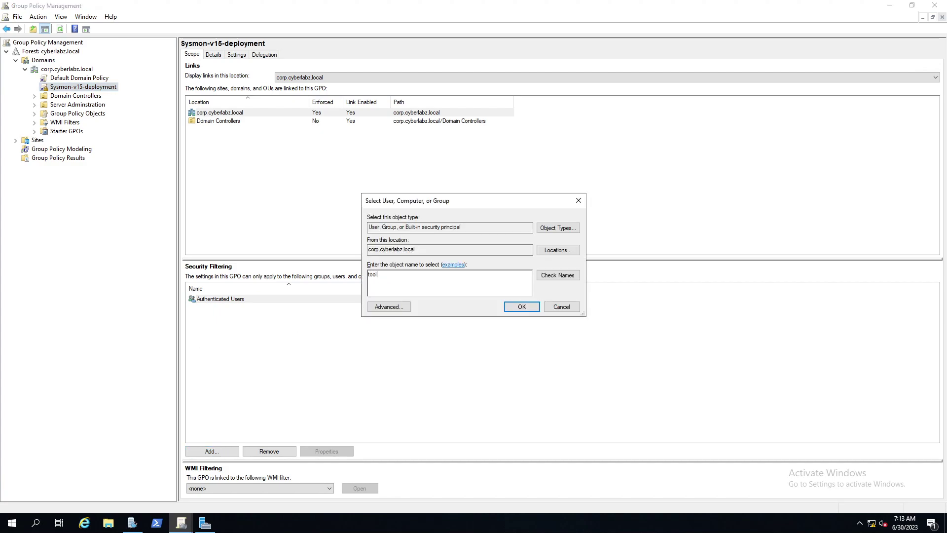
text(ol)
click(558, 275)
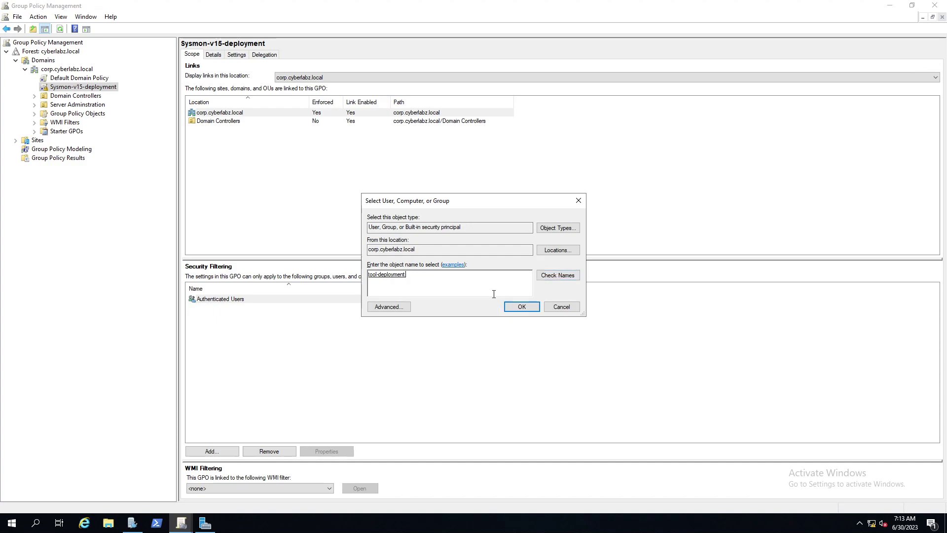
click(515, 307)
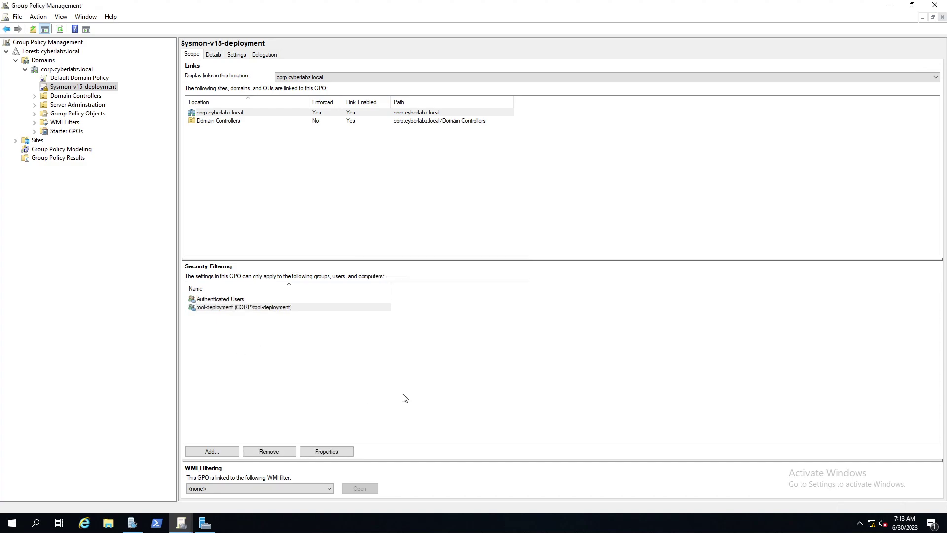
Step: Edit Sysmon-v15-deployment and go to Computer Configuration > Preferences > Control Panel Settings > Scheduled Tasks
right_click(76, 87)
click(103, 92)
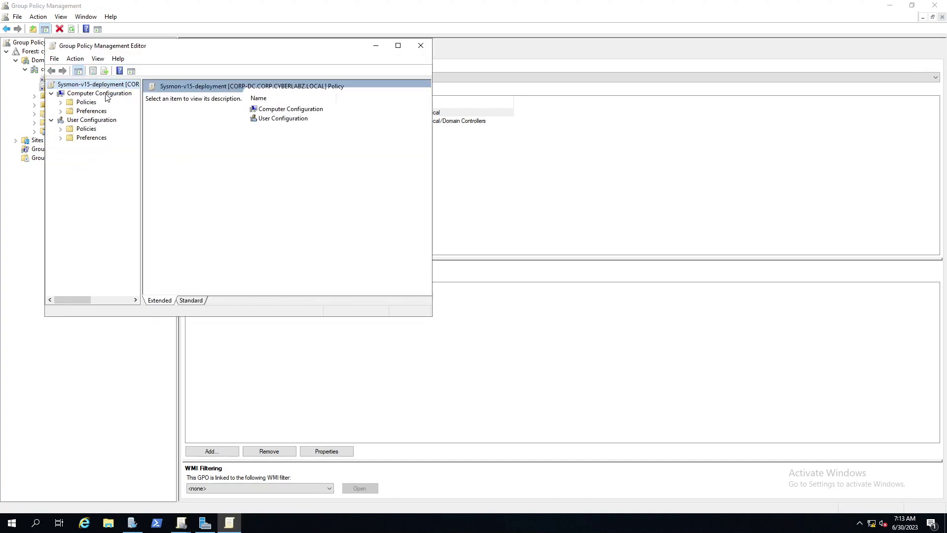
click(398, 46)
drag(96, 136, 248, 140)
click(55, 52)
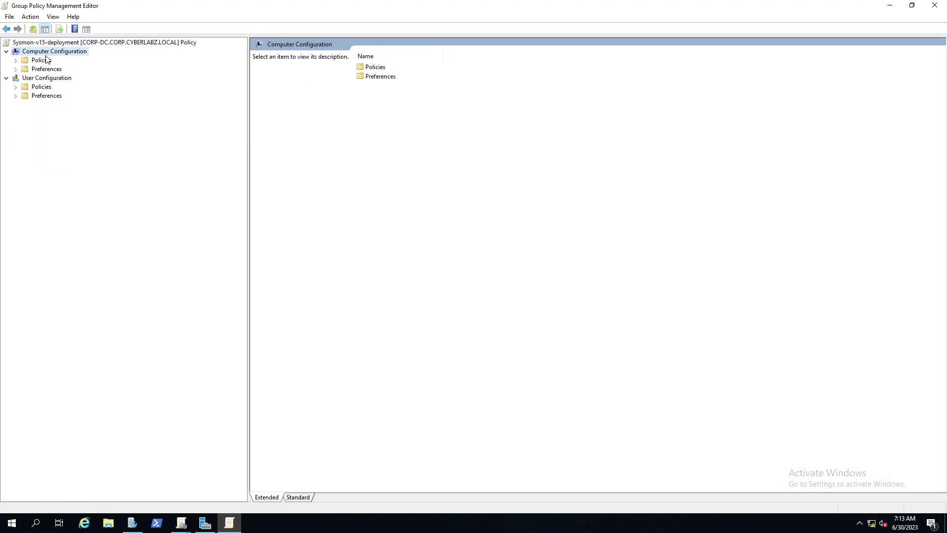
click(15, 69)
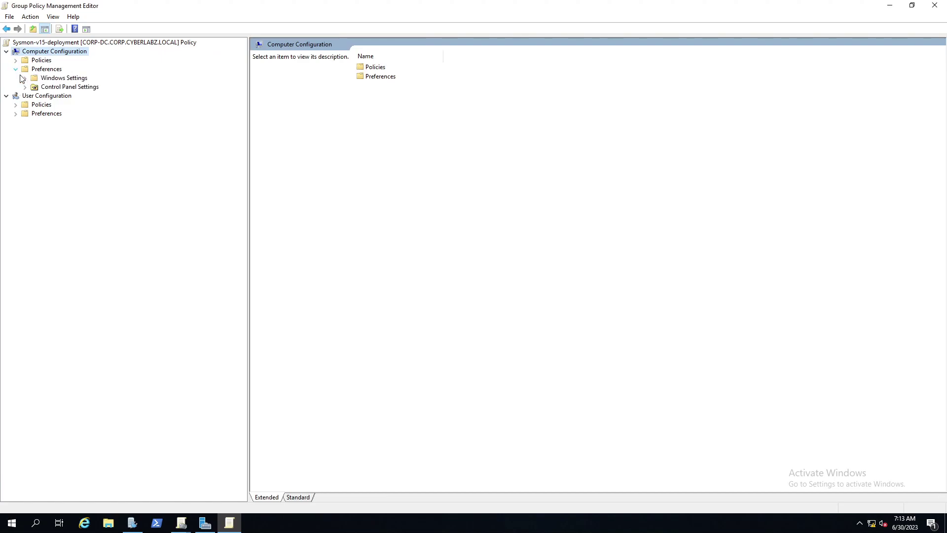
click(25, 87)
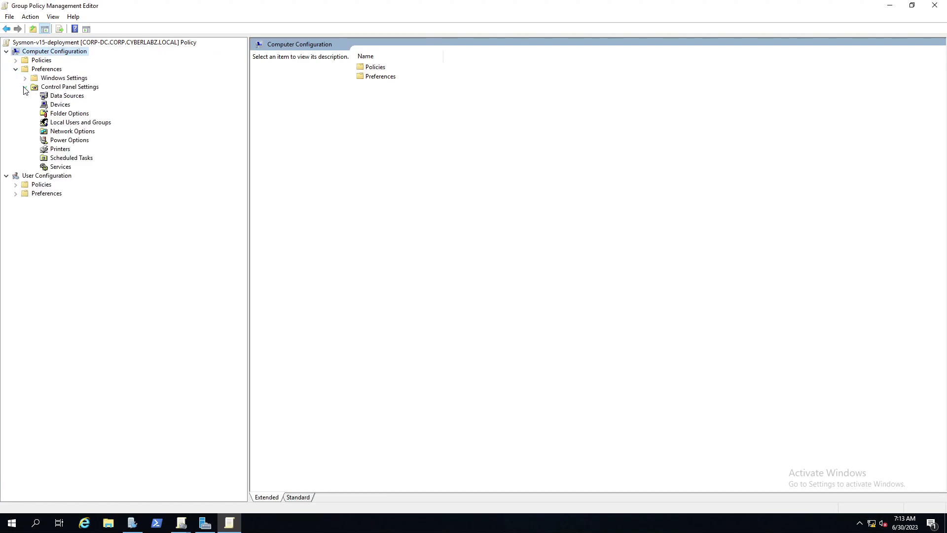
click(82, 158)
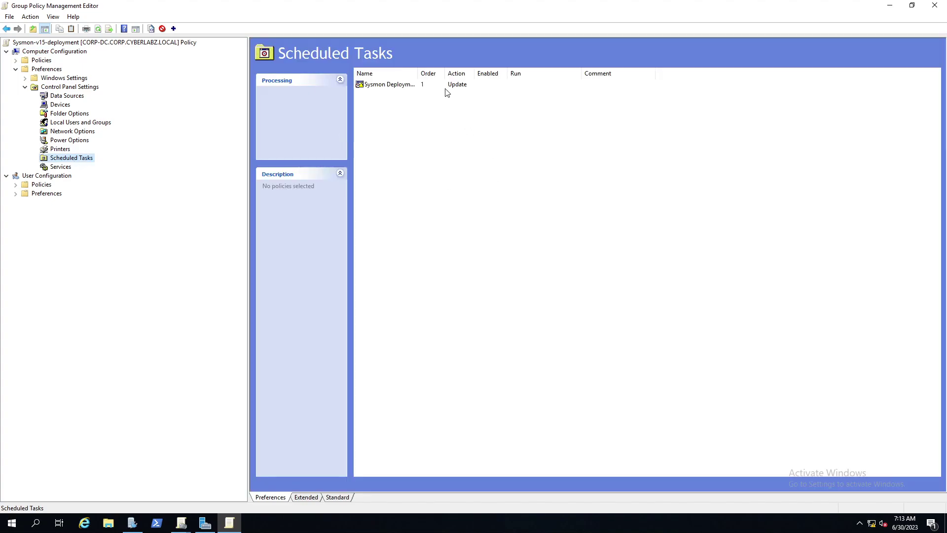
click(391, 85)
double_click(391, 86)
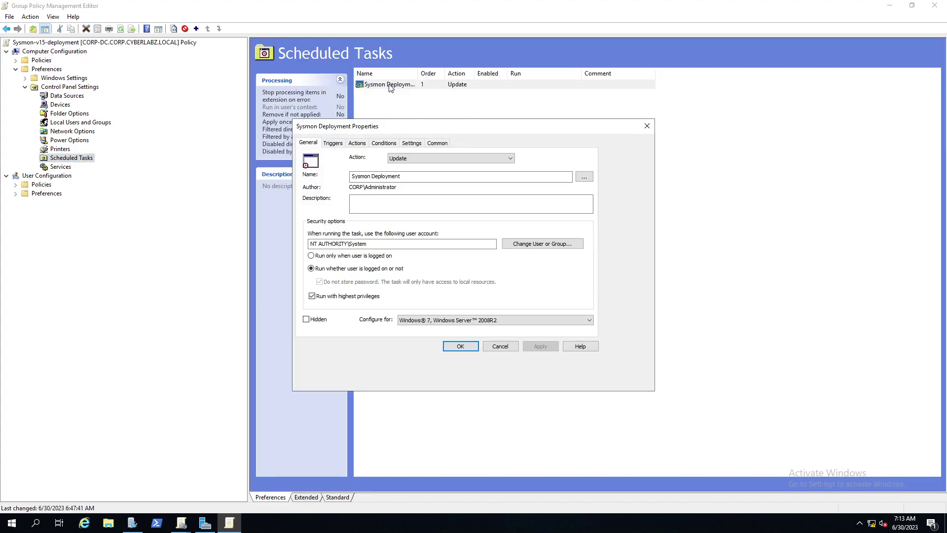
click(648, 122)
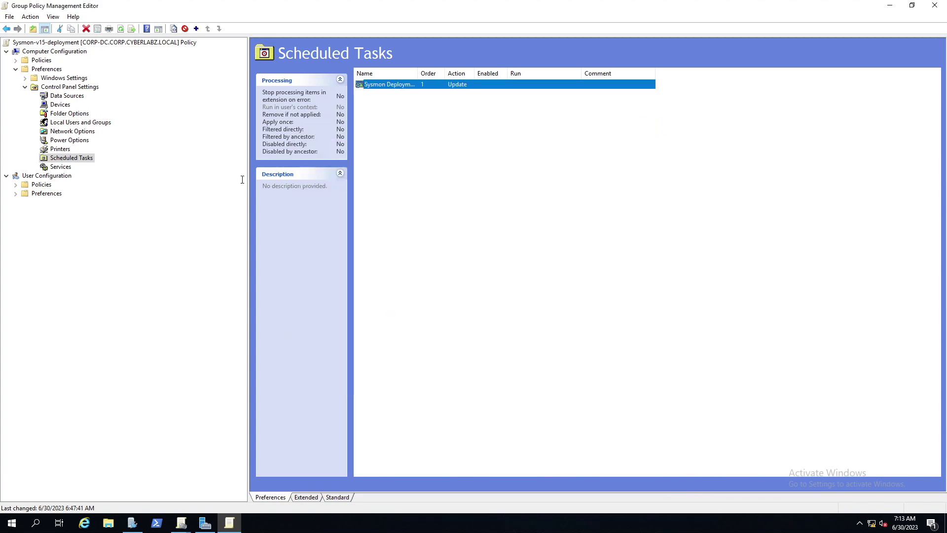
right_click(86, 159)
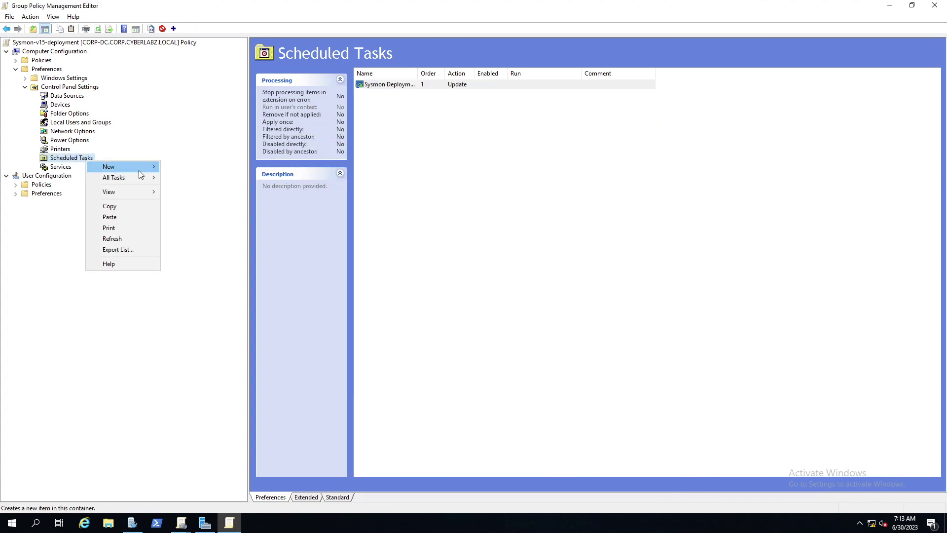
mouse_move(114, 166)
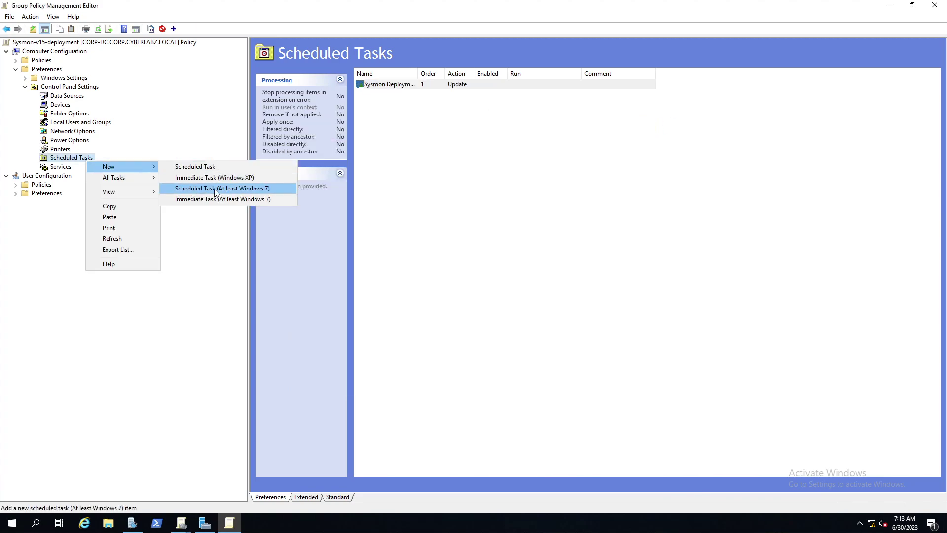
click(240, 191)
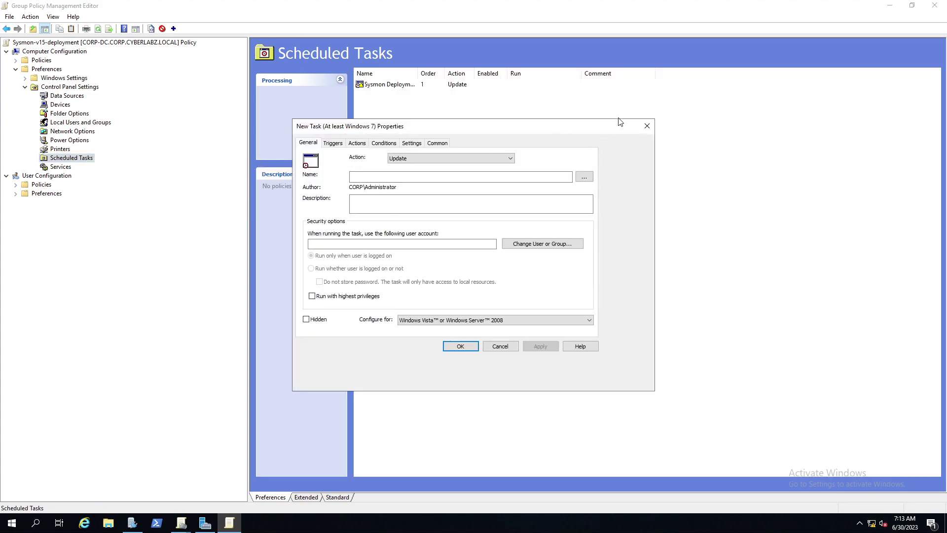
click(647, 127)
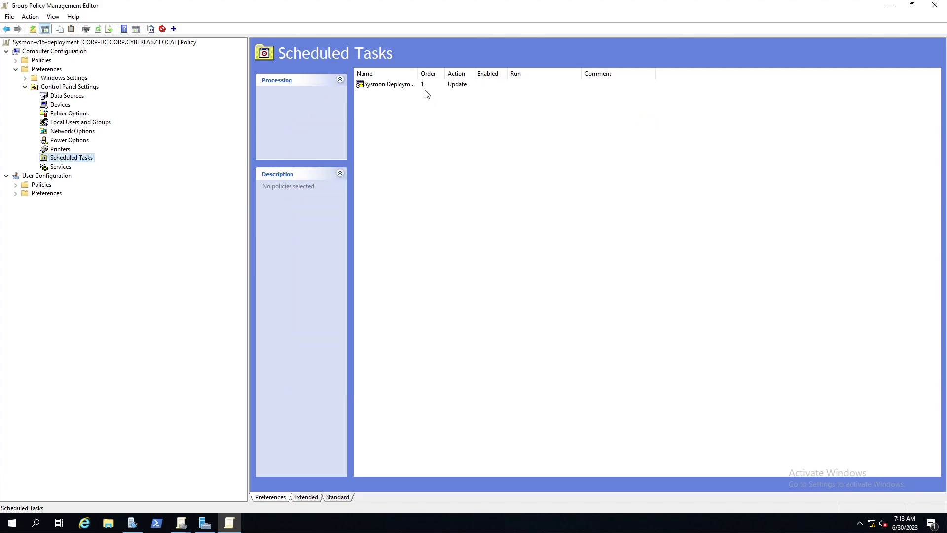
Step: Keep Sysmon Deployment running as NT AUTHORITY\System whether or not users log on, targeting Windows 7
double_click(387, 85)
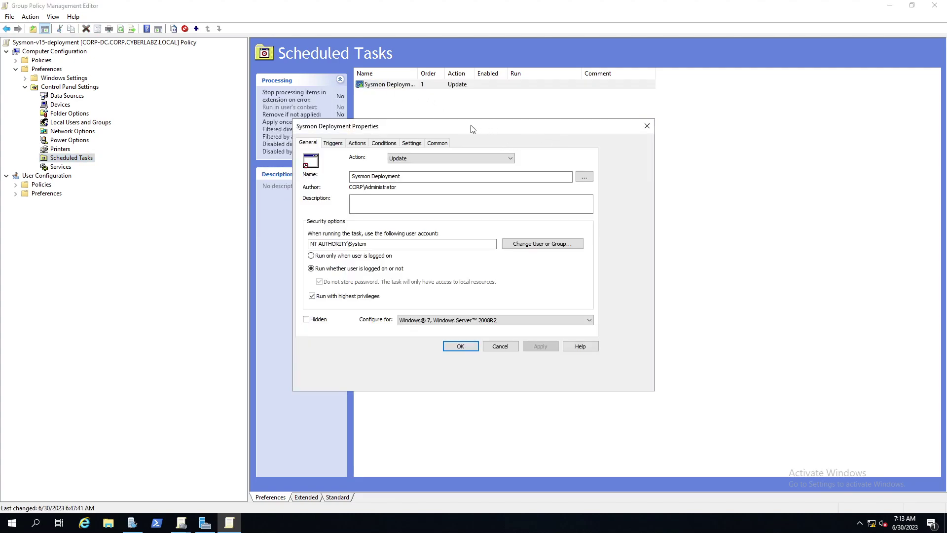
drag(463, 129, 417, 131)
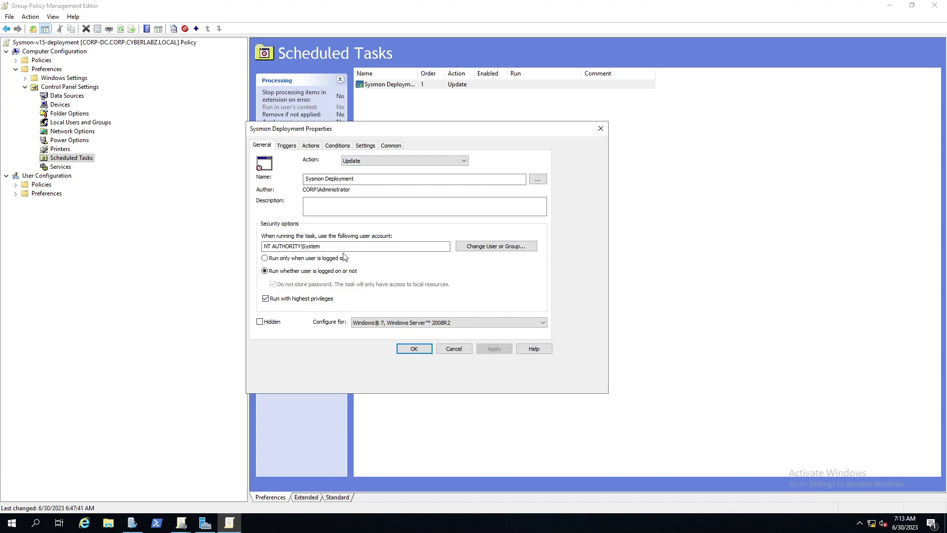
drag(325, 245, 253, 247)
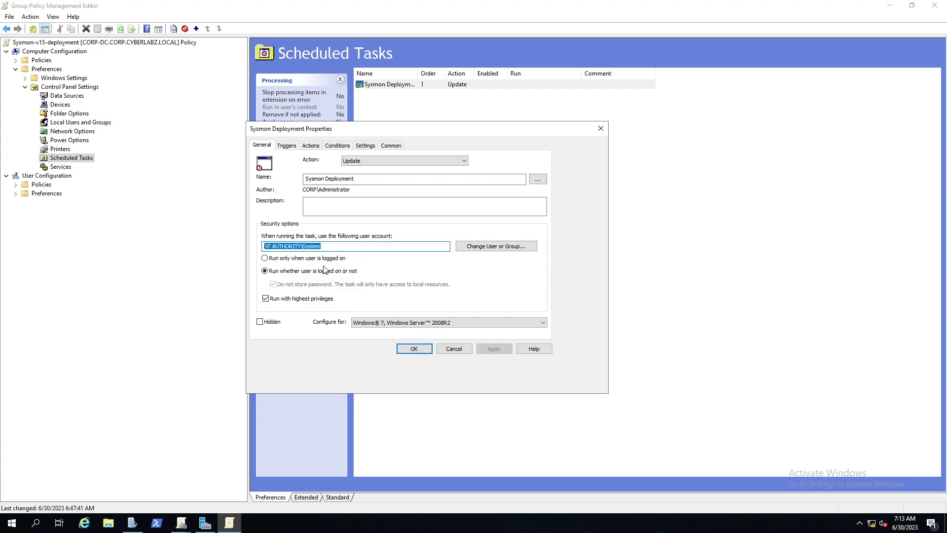
click(341, 259)
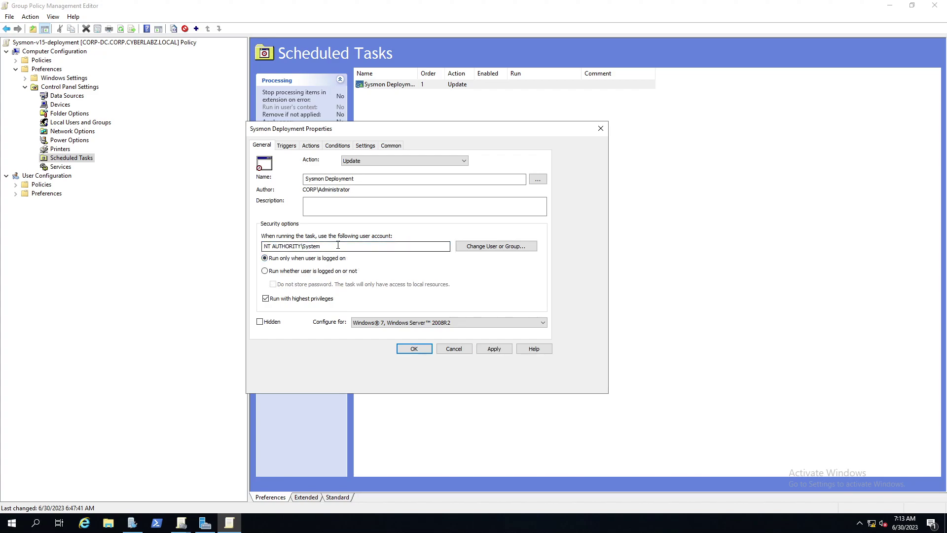
click(266, 271)
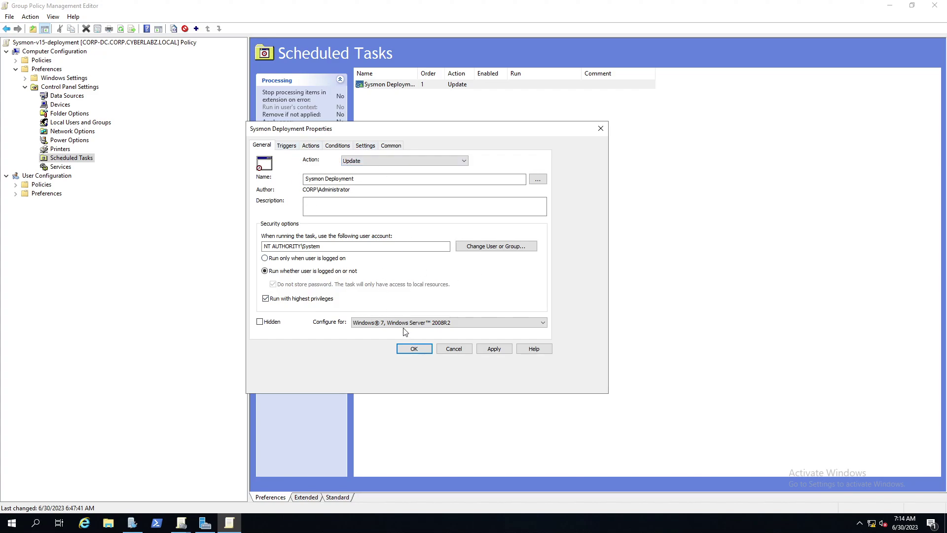
click(427, 324)
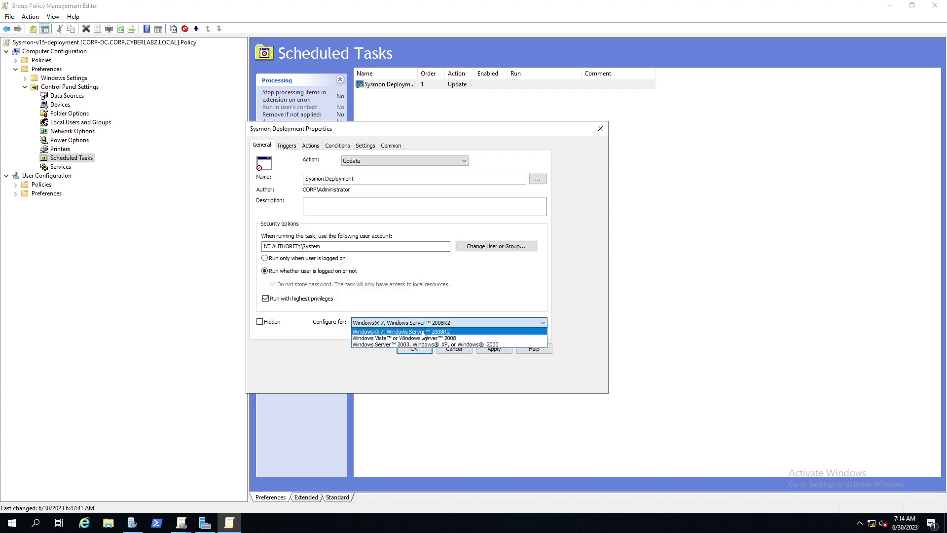
click(423, 335)
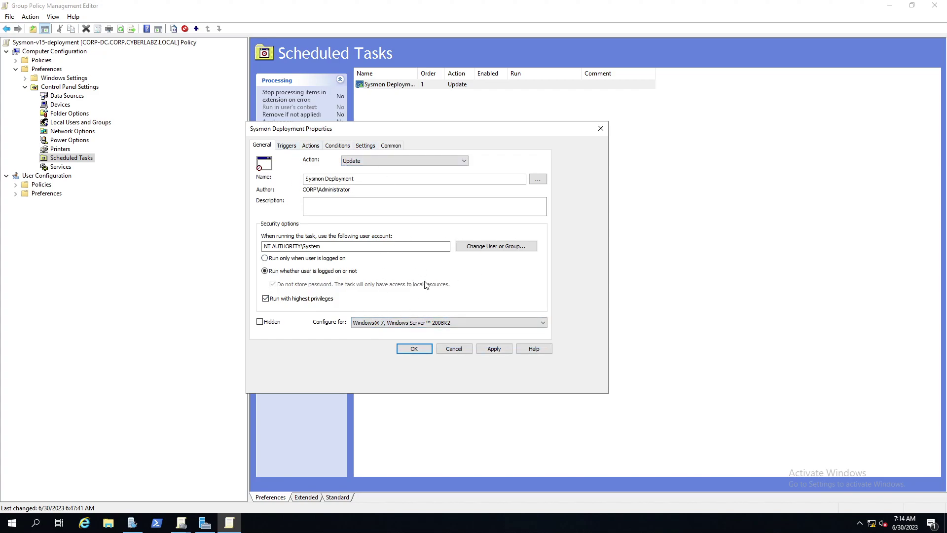
Step: Change the Daily trigger's start time to 12:00:46 AM
click(284, 147)
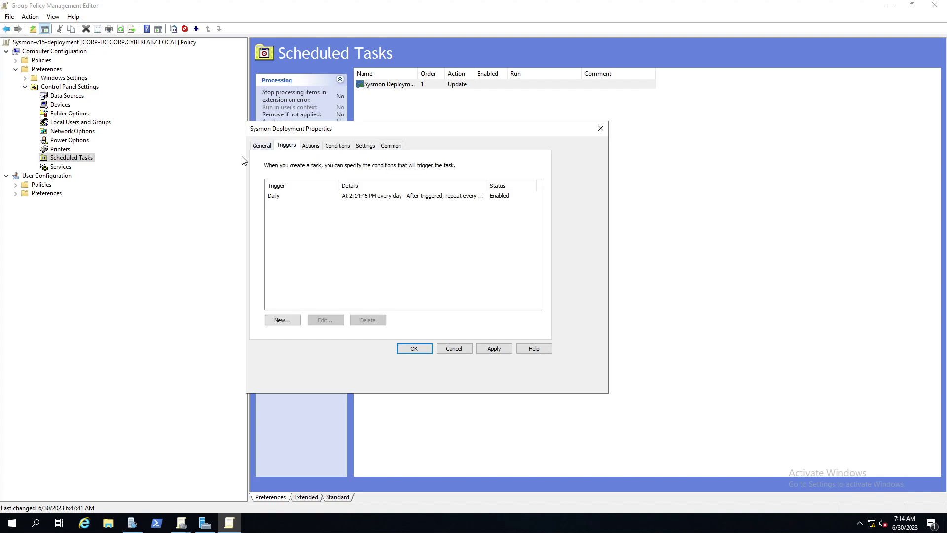
click(274, 197)
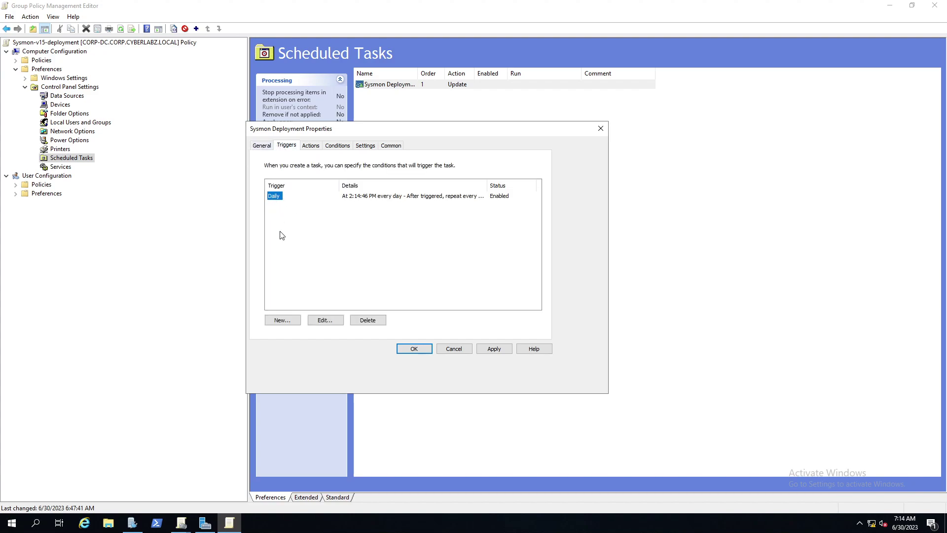
click(323, 320)
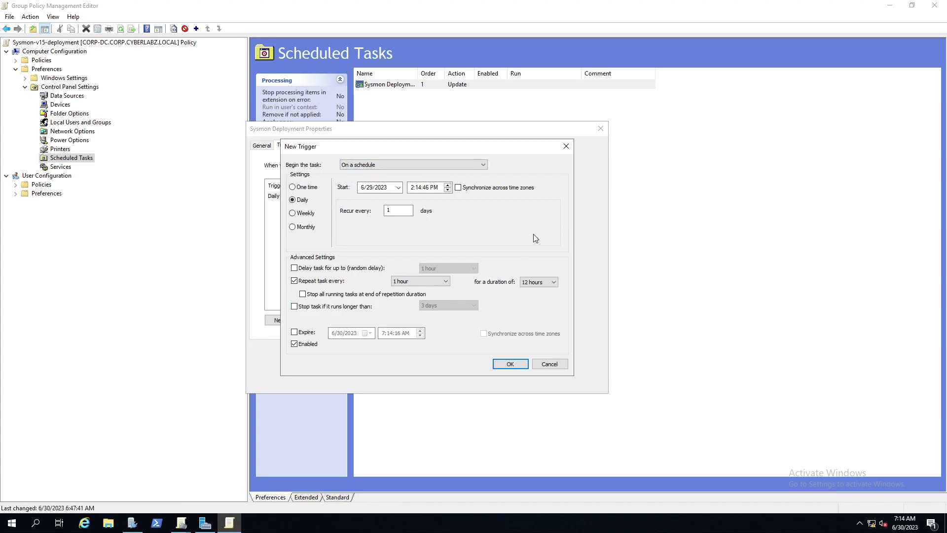
click(423, 190)
click(415, 190)
text(12)
click(435, 190)
click(421, 190)
text(00)
click(510, 364)
click(312, 147)
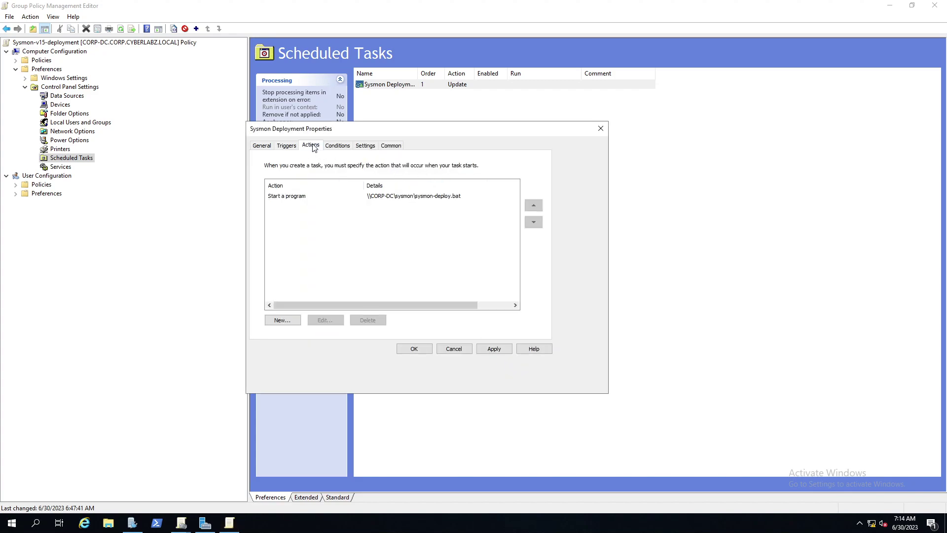
Step: Confirm the Start a program action runs \\CORP-DC\sysmon\sysmon-deploy.bat, leaving it unchanged
click(296, 196)
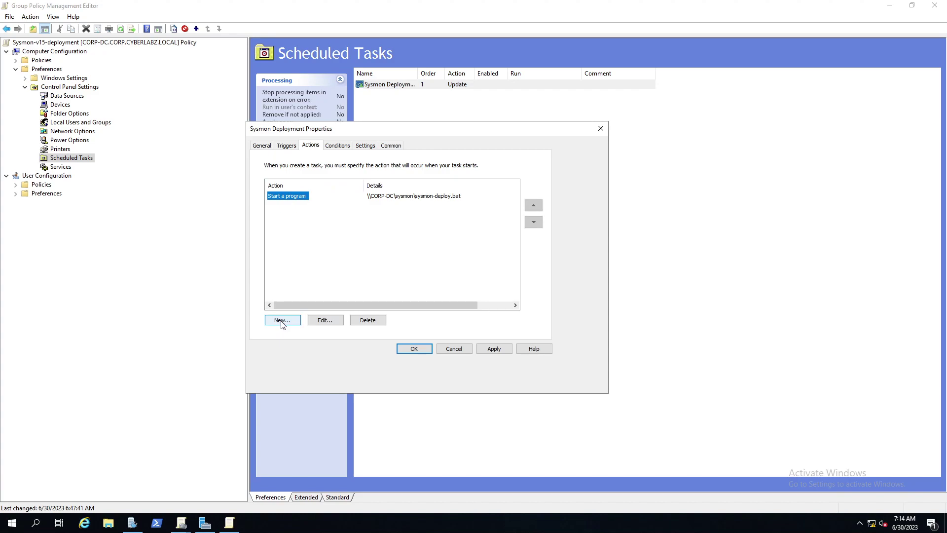
click(324, 320)
drag(437, 242, 332, 245)
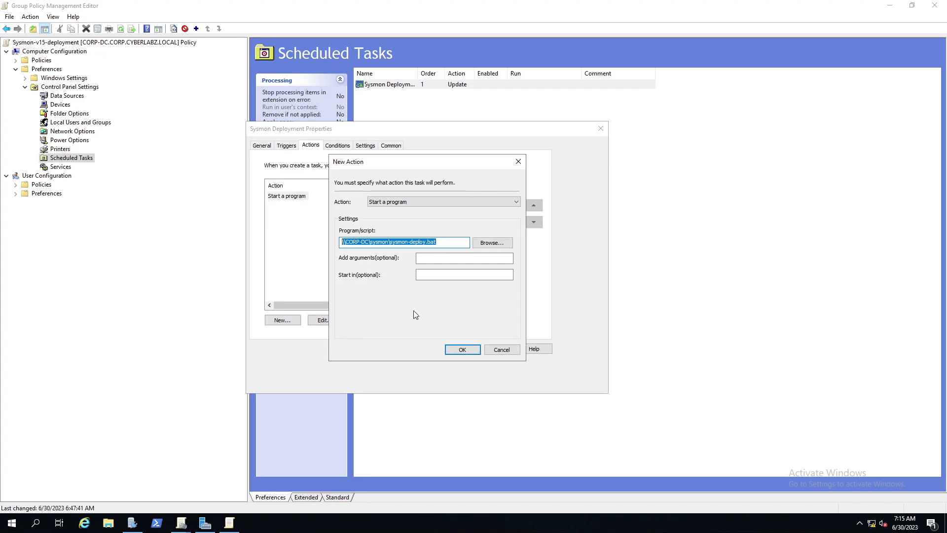
click(457, 349)
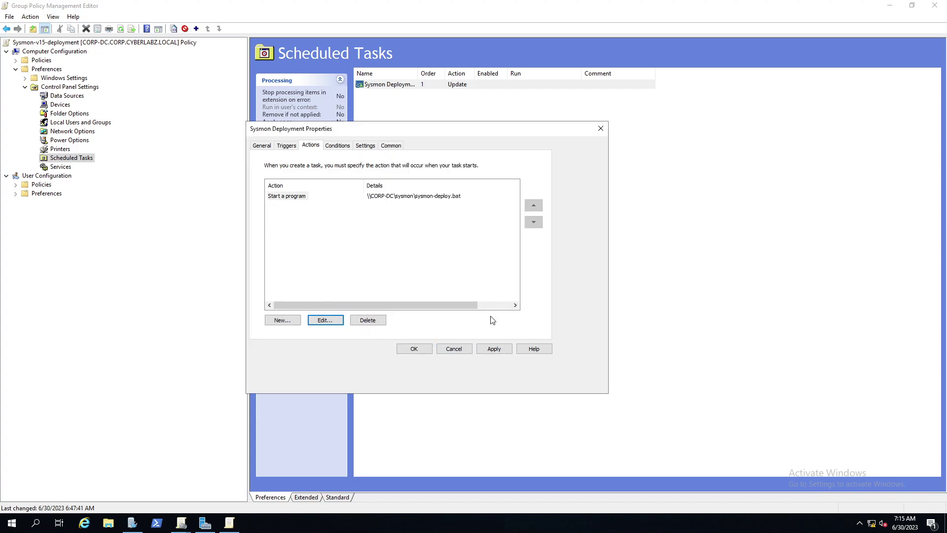
click(341, 147)
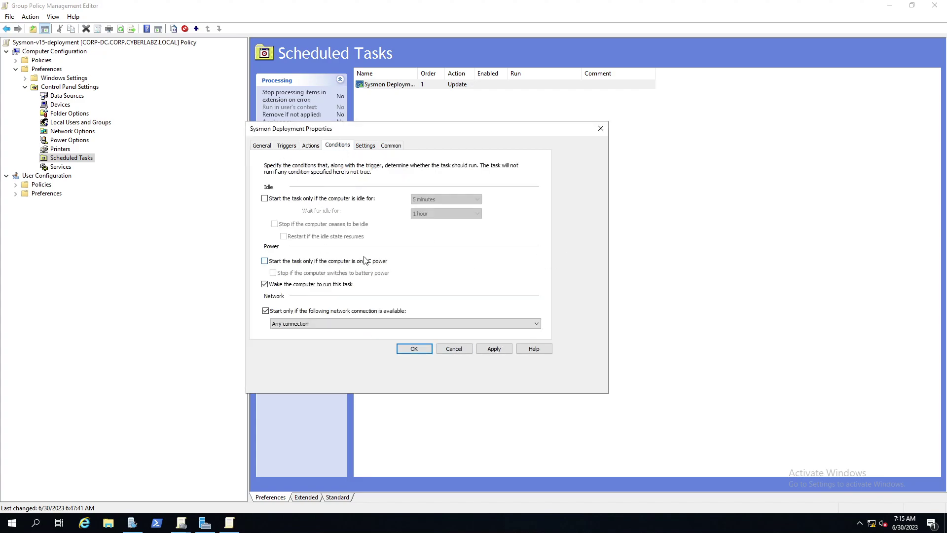
Step: Review the Settings and Common tabs, then apply and close the task properties
click(364, 147)
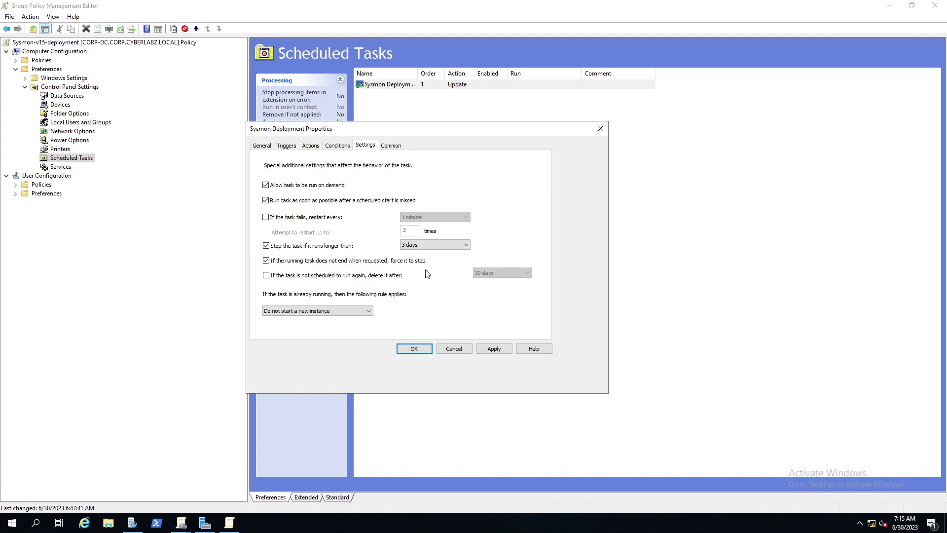
click(385, 144)
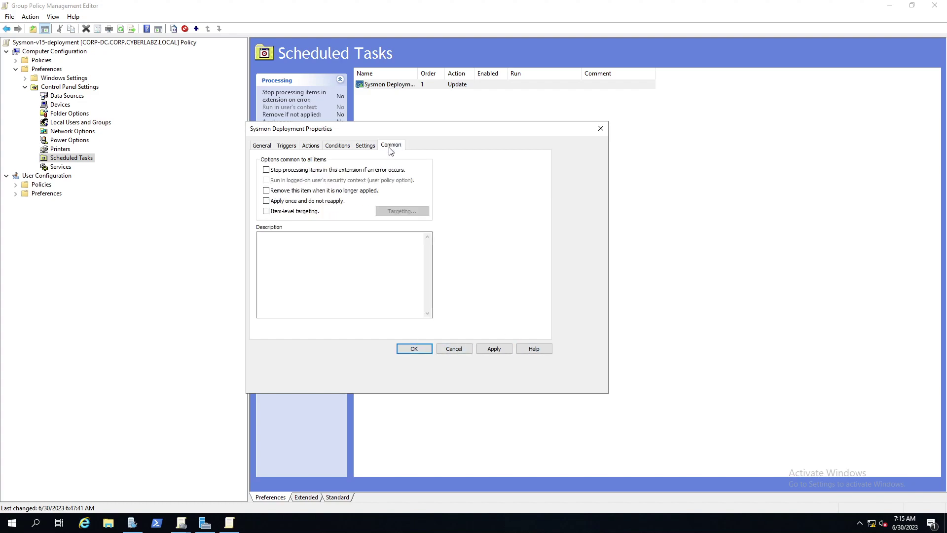
click(494, 349)
click(419, 350)
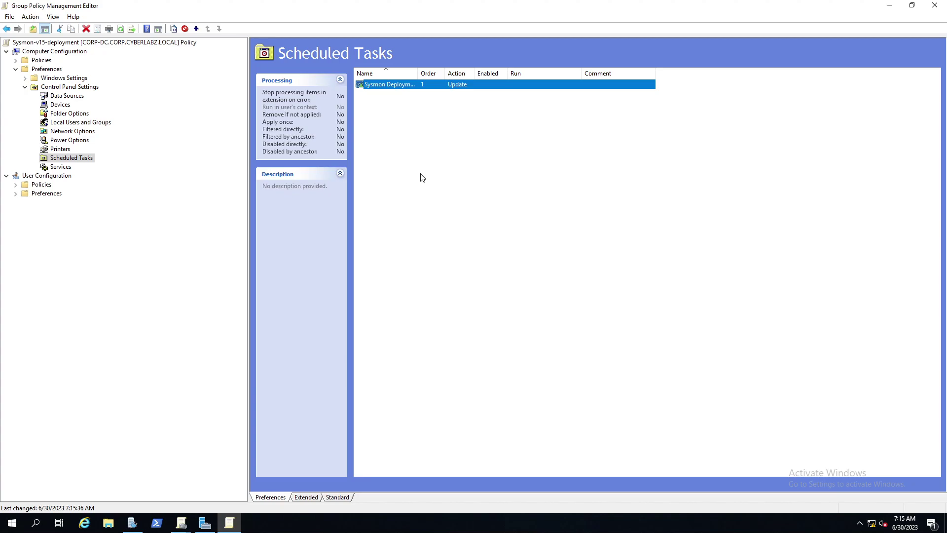
Step: Close the policy editor, refresh the GPO scope, and close Group Policy Management
click(940, 10)
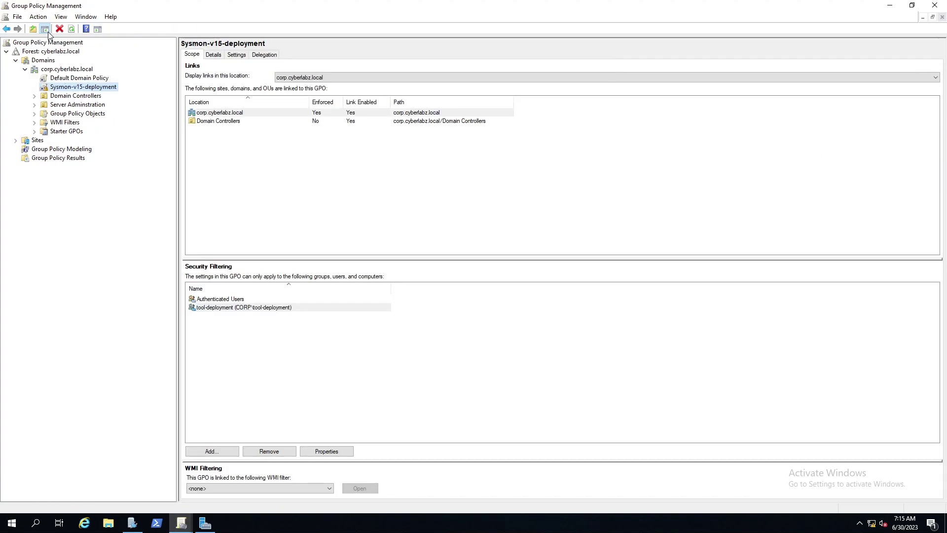
click(71, 29)
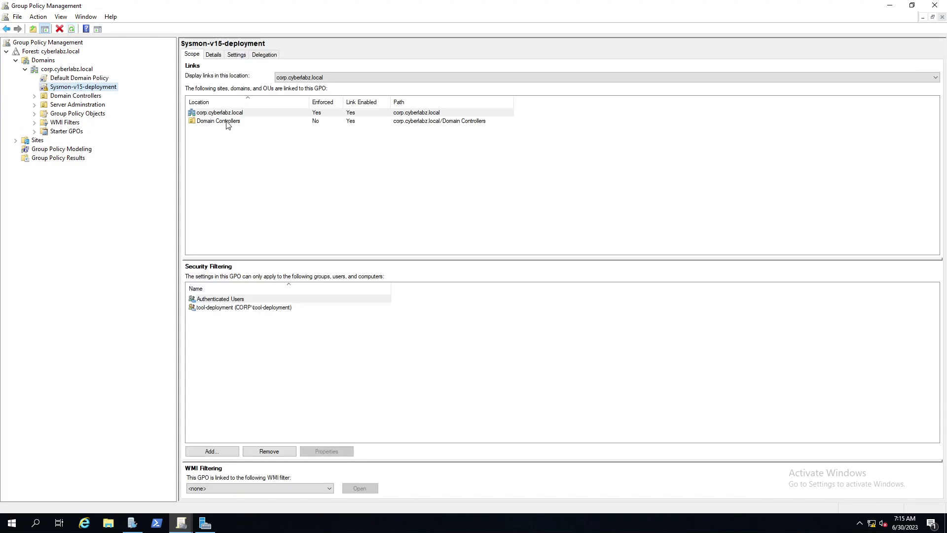
click(940, 7)
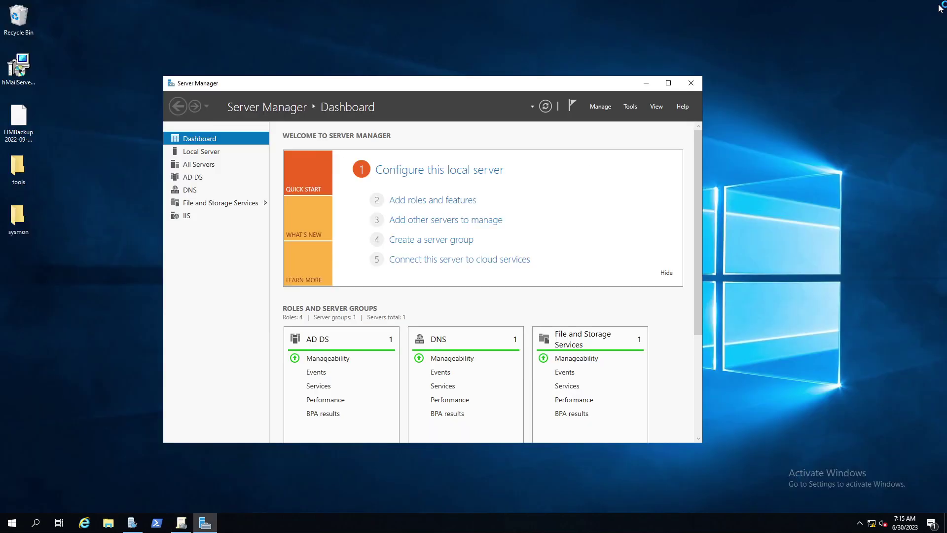
drag(506, 84, 525, 85)
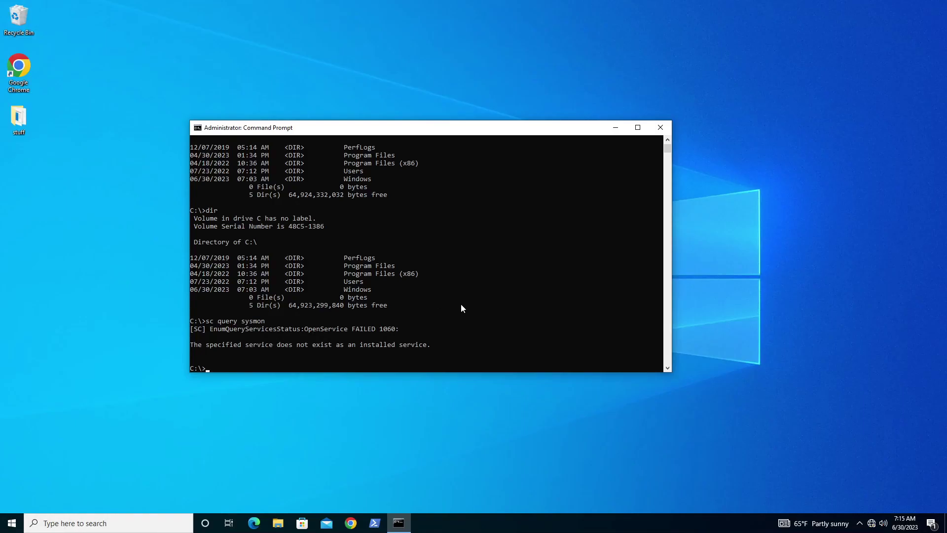
Step: Run gpupdate /force in the Command Prompt
click(461, 306)
text(gpupdate /force)
key(Return)
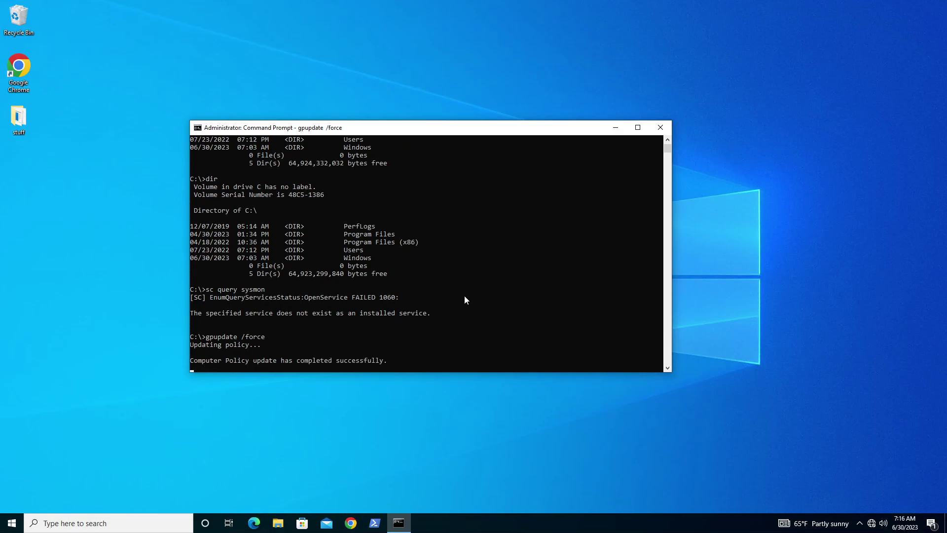
Step: Search 'task' from the taskbar to launch Task Scheduler
click(91, 526)
text(task)
key(Return)
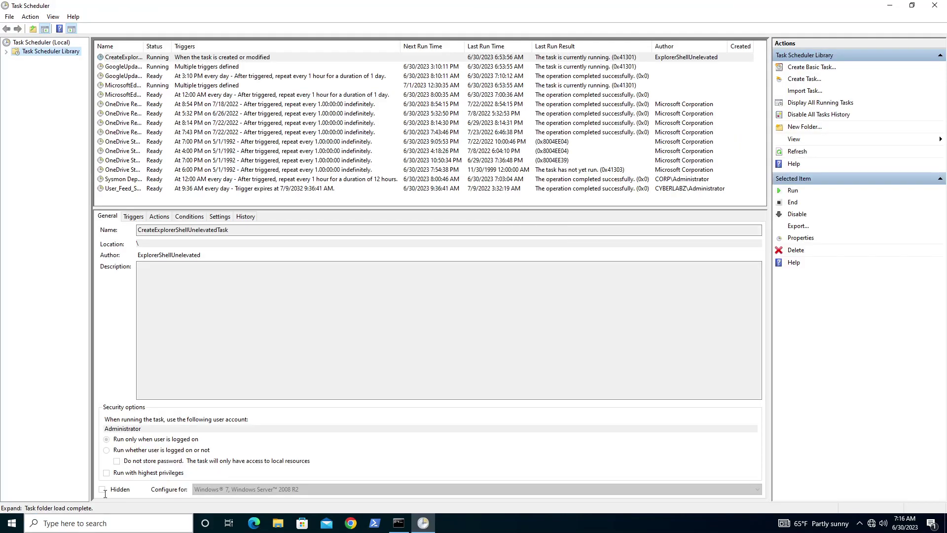
Step: Select the Sysmon Deployment task and review its Triggers, Actions, Conditions and Settings tabs
click(197, 181)
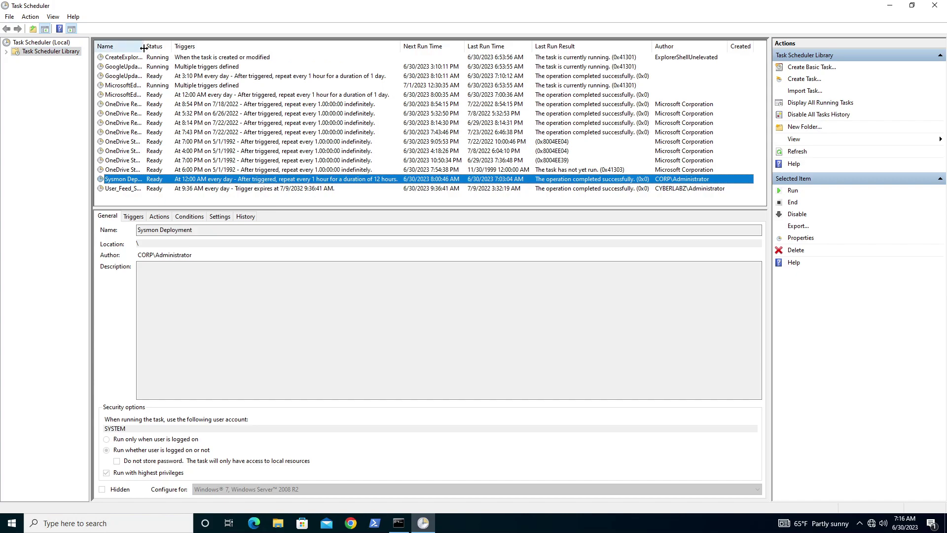
drag(172, 47, 219, 46)
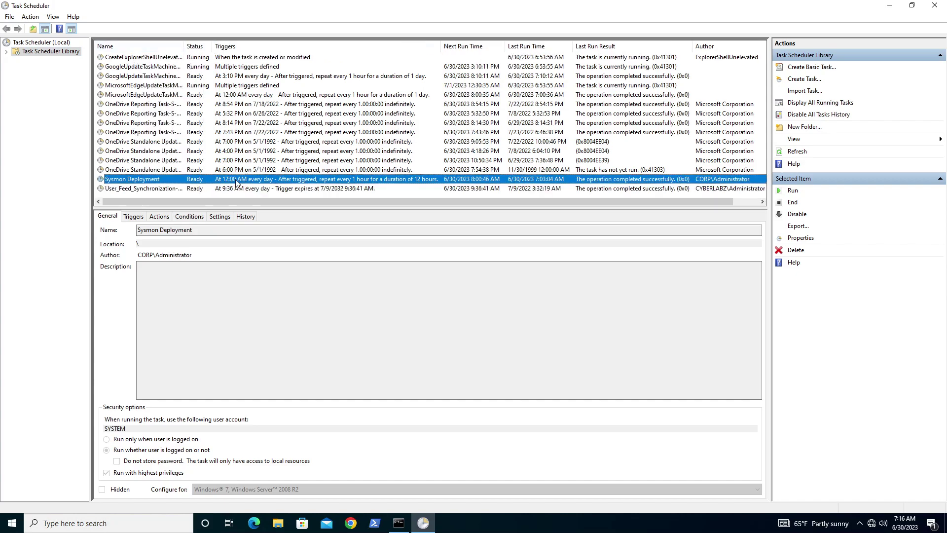
click(130, 218)
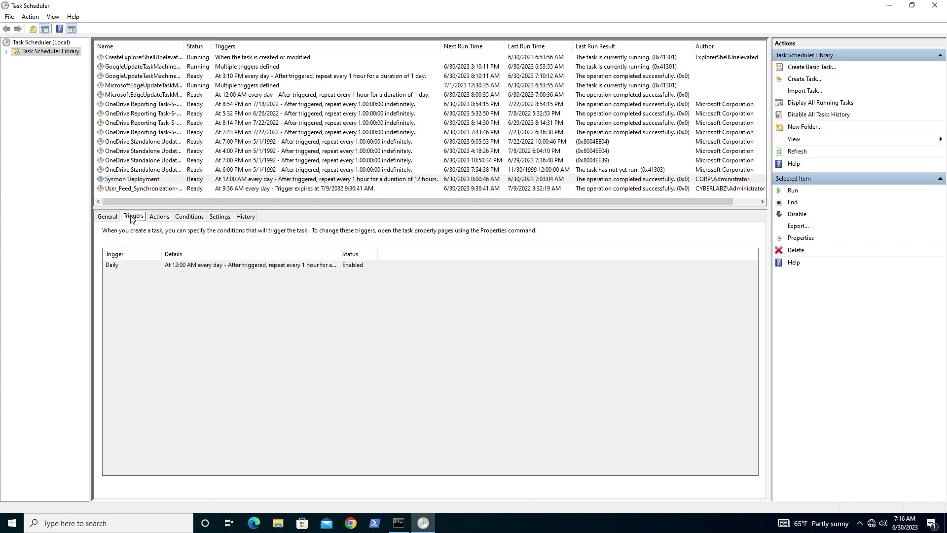
click(159, 218)
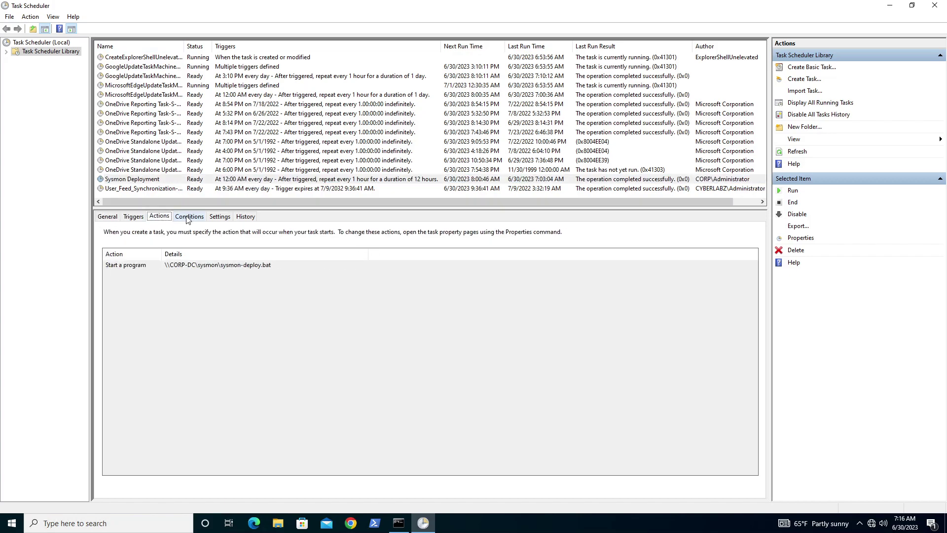
click(188, 218)
click(219, 216)
click(189, 217)
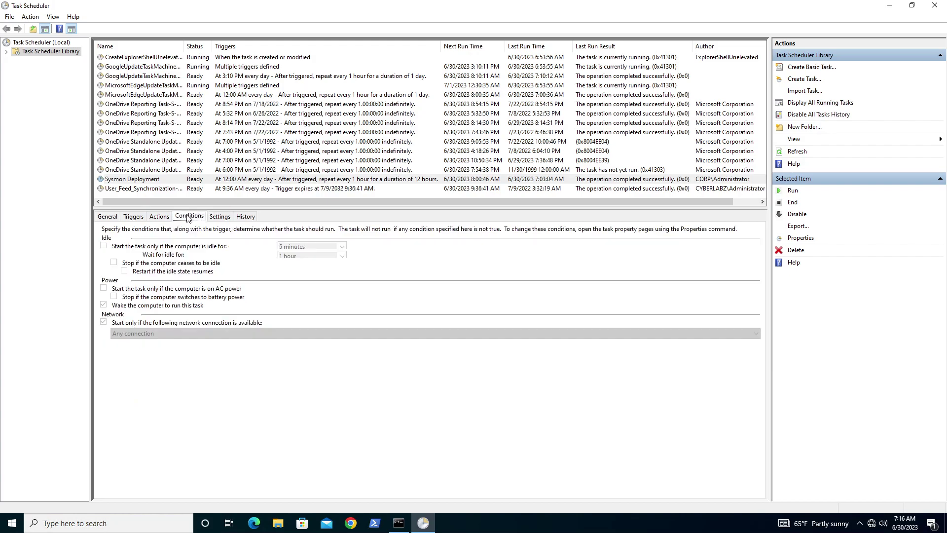
click(159, 216)
Step: Restore Task Scheduler to a smaller window and reselect the Sysmon Deployment task
click(408, 524)
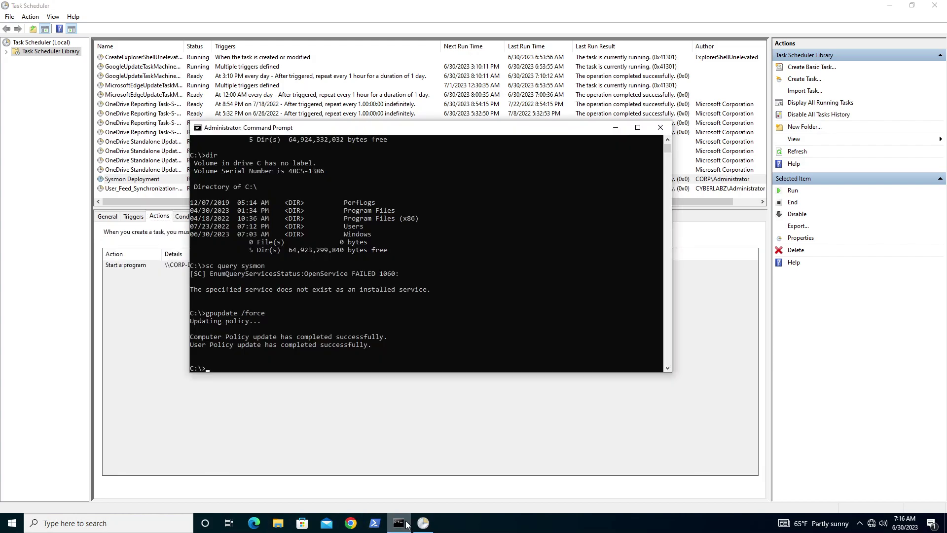
click(910, 6)
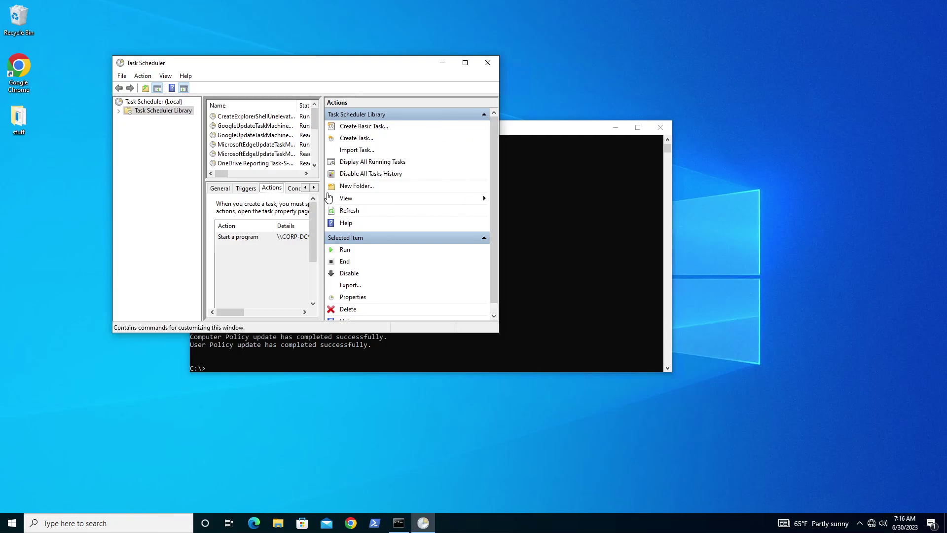
click(261, 146)
scroll(261, 162, down, 2)
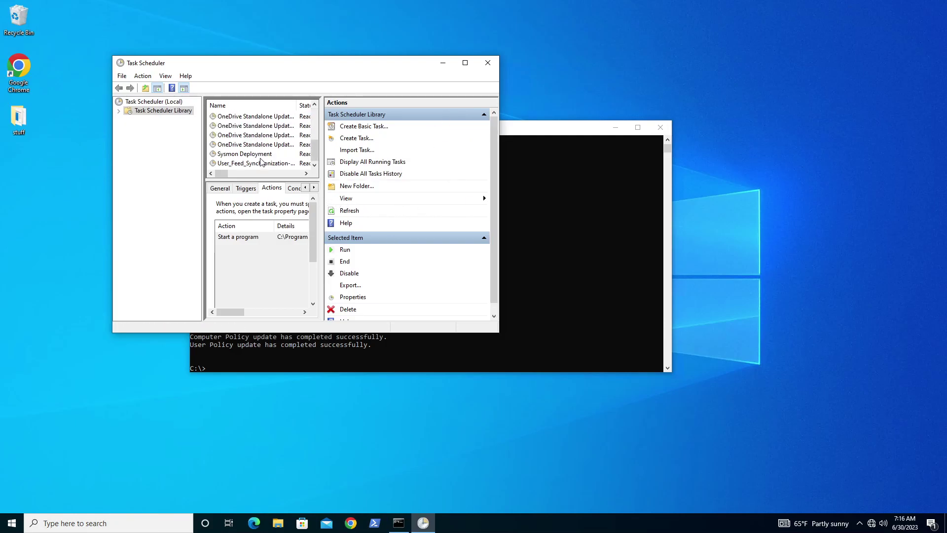
click(254, 156)
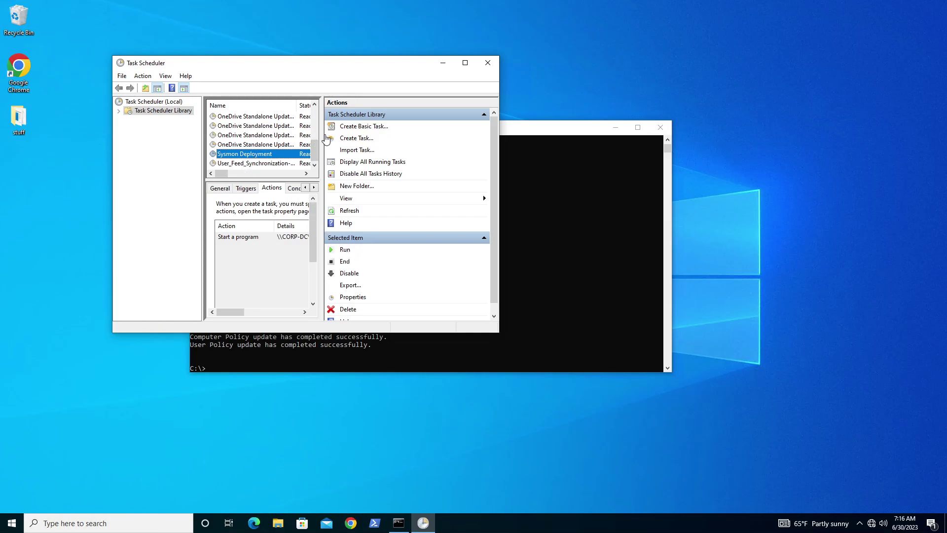
Step: Run the Sysmon Deployment task now, then list C:\ twice with dir in Command Prompt
drag(326, 139, 367, 141)
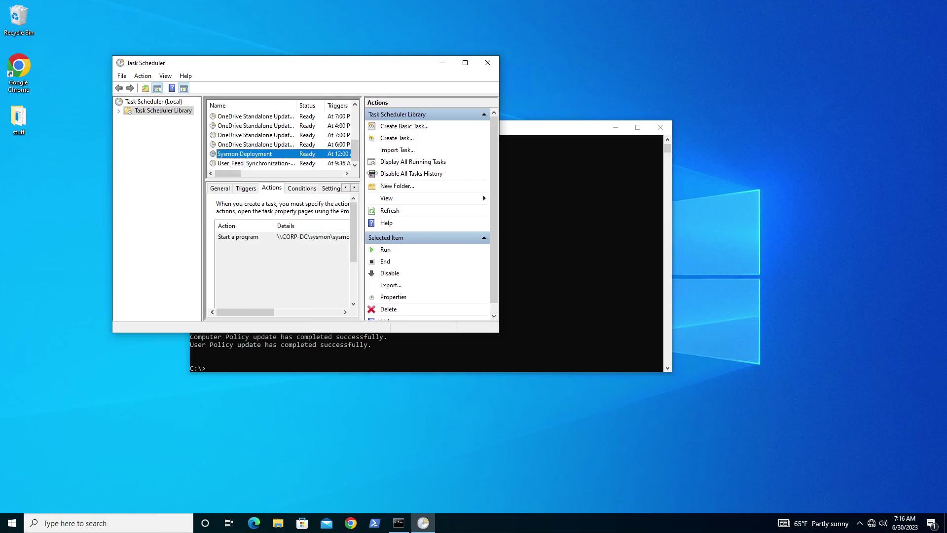
click(386, 250)
click(559, 242)
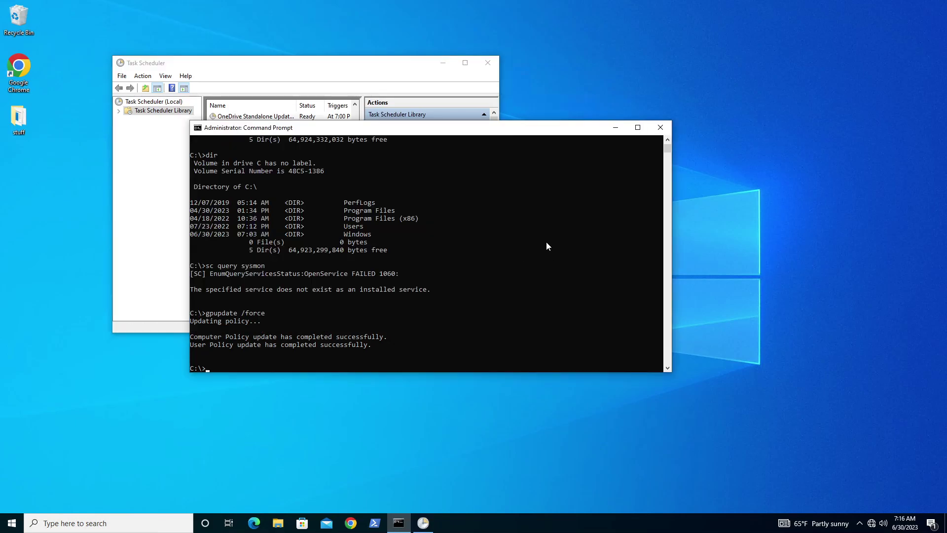
text(dir)
key(Return)
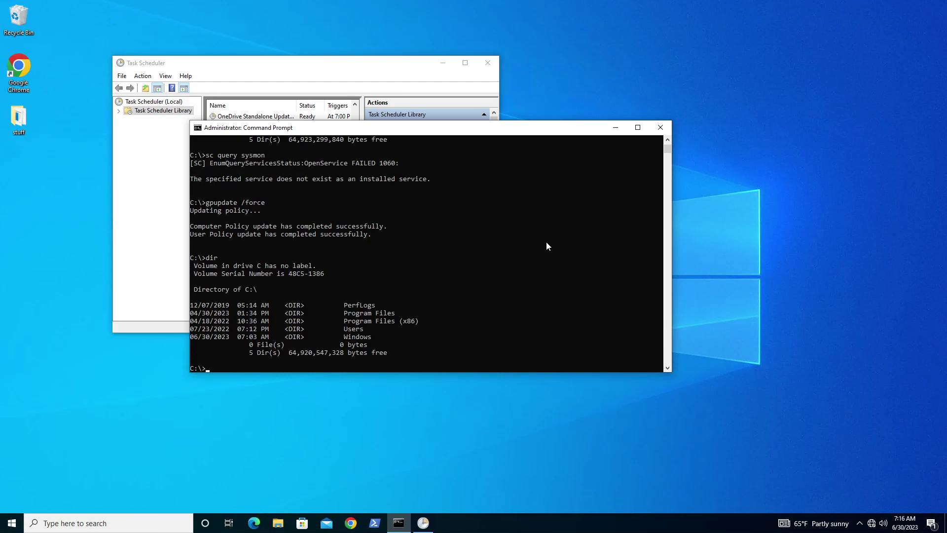
text(dir)
key(Return)
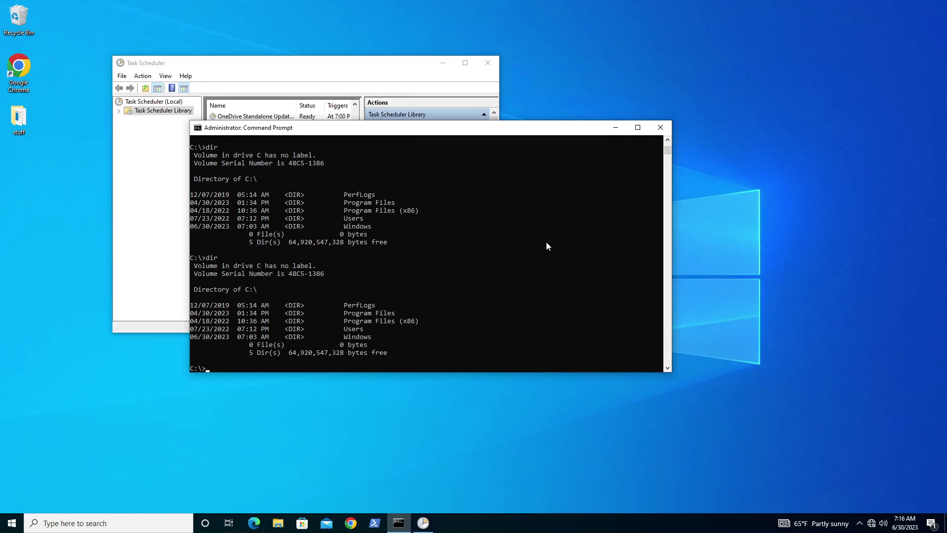
Step: Reposition and enlarge the console, list C:\ again, then clear it with cls
drag(508, 135, 617, 207)
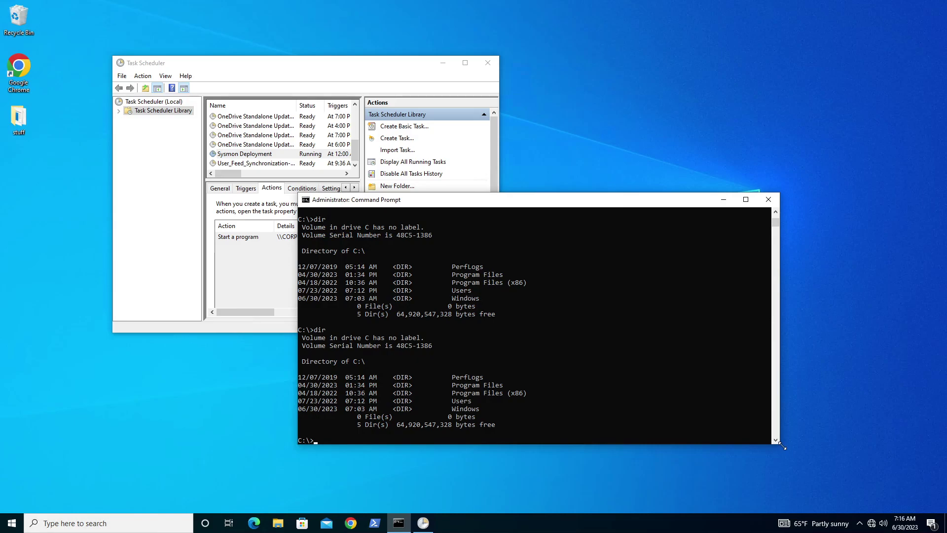
drag(780, 445, 813, 464)
drag(458, 205, 359, 178)
click(513, 370)
text(dir)
key(Return)
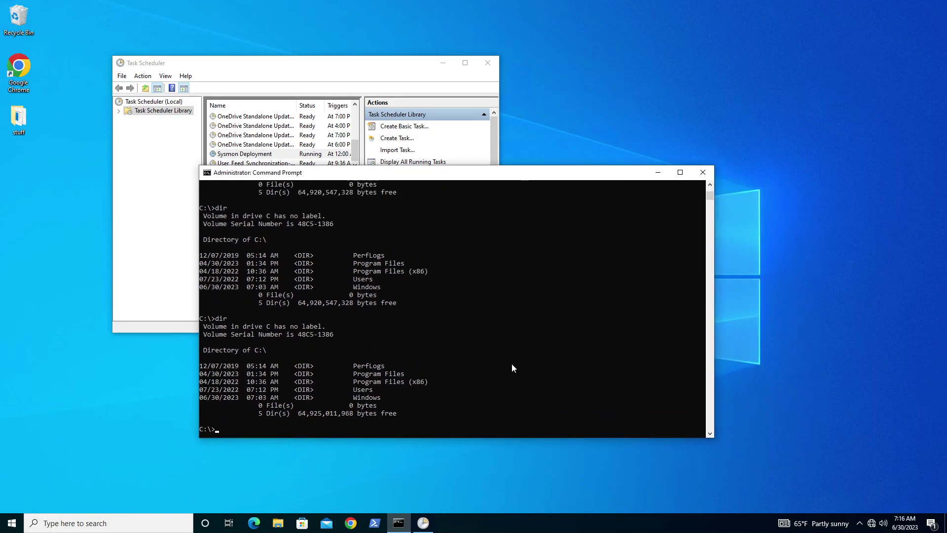
text(cls)
key(Return)
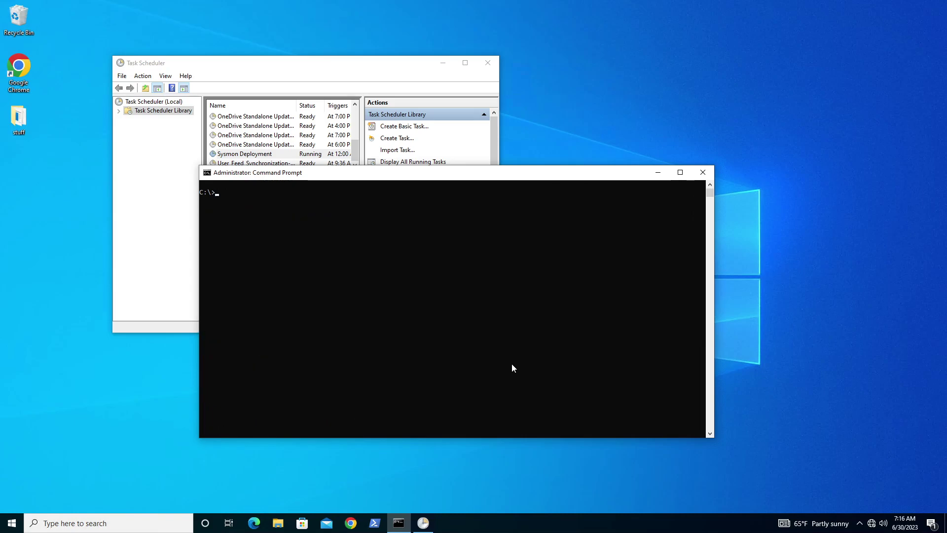
Step: Refresh Task Scheduler to see Sysmon Deployment back at Ready, then run dir on C:\ again
click(469, 146)
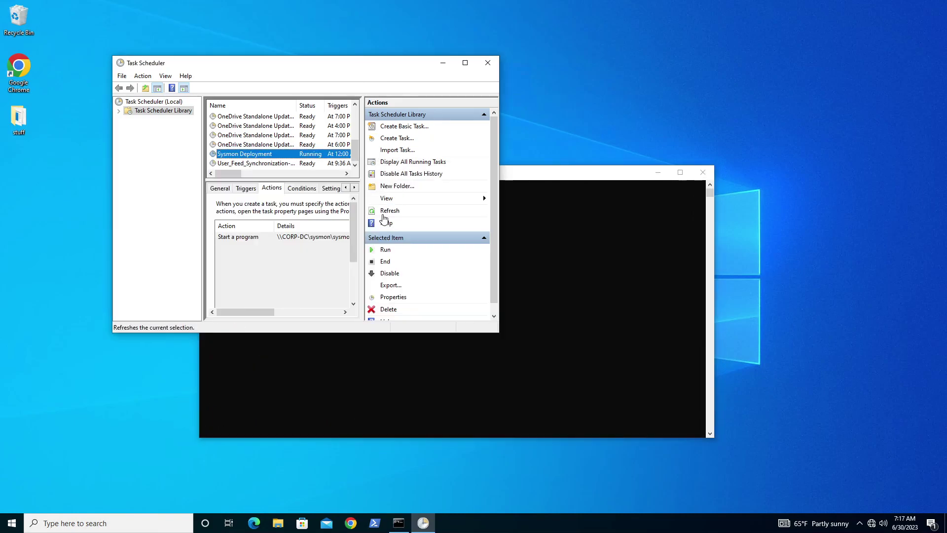
click(387, 212)
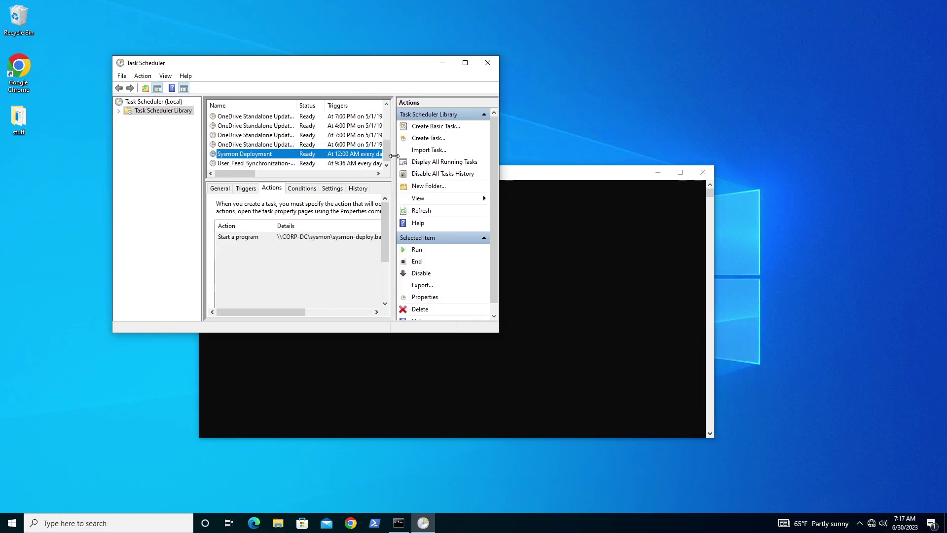
click(566, 351)
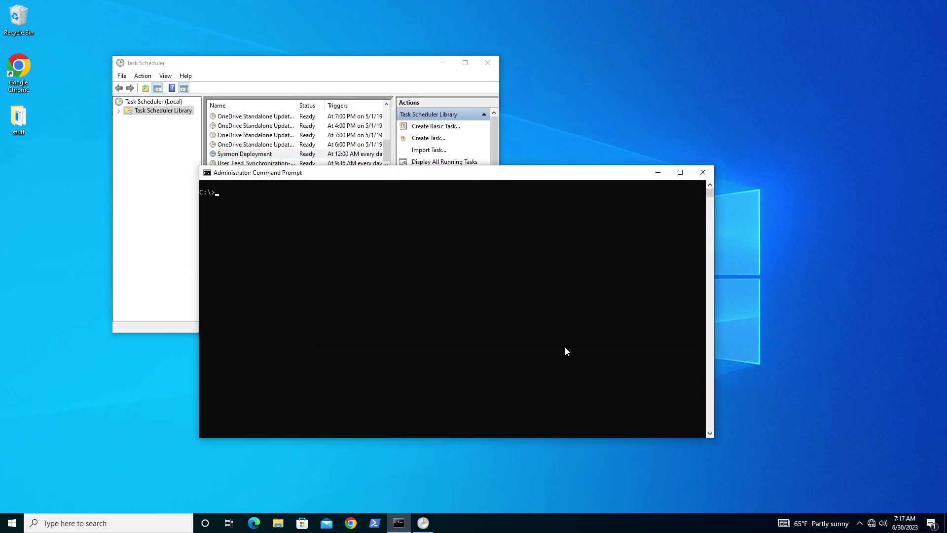
text(dir)
key(Return)
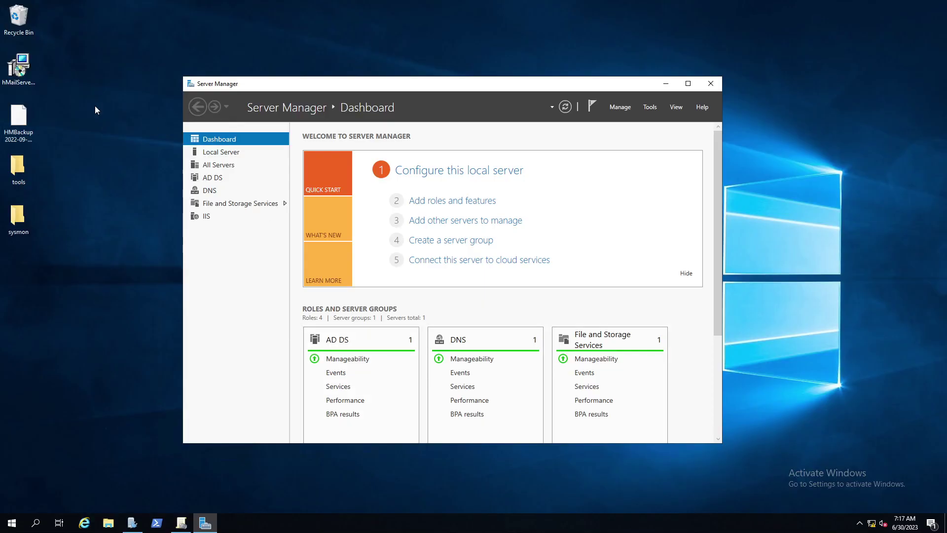
Step: Open the sysmon desktop folder and bring up its Properties
click(35, 227)
double_click(28, 226)
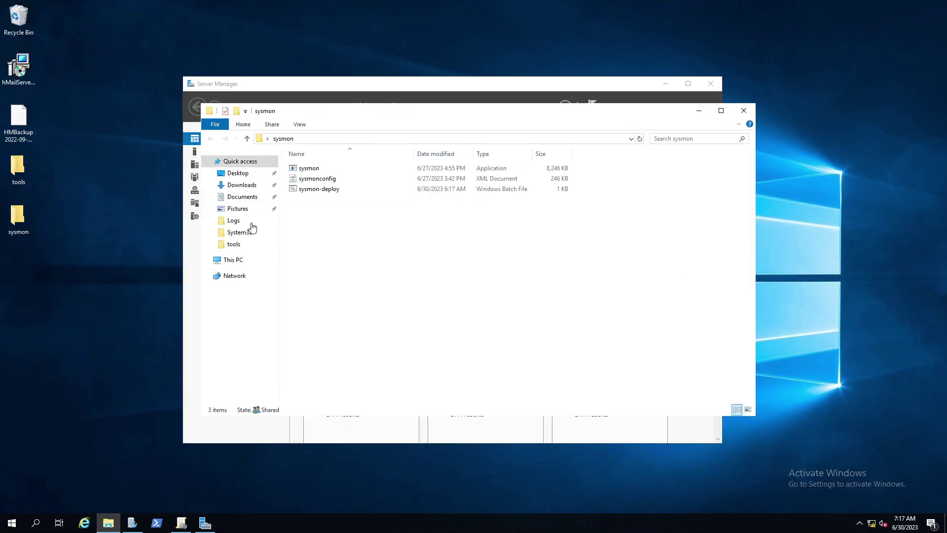
right_click(21, 220)
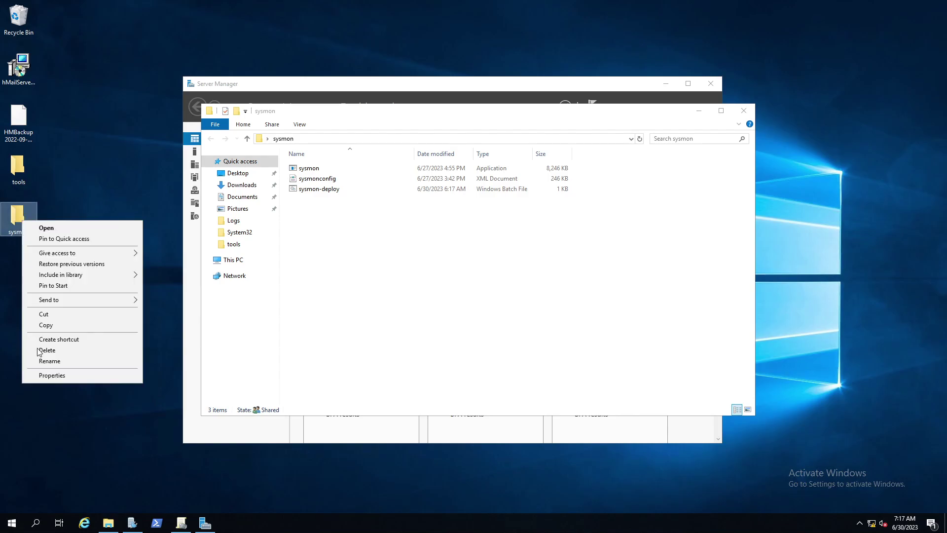
click(50, 377)
Step: Check the folder's Sharing settings, confirming tool-deployment has Read access, without changing anything
click(65, 245)
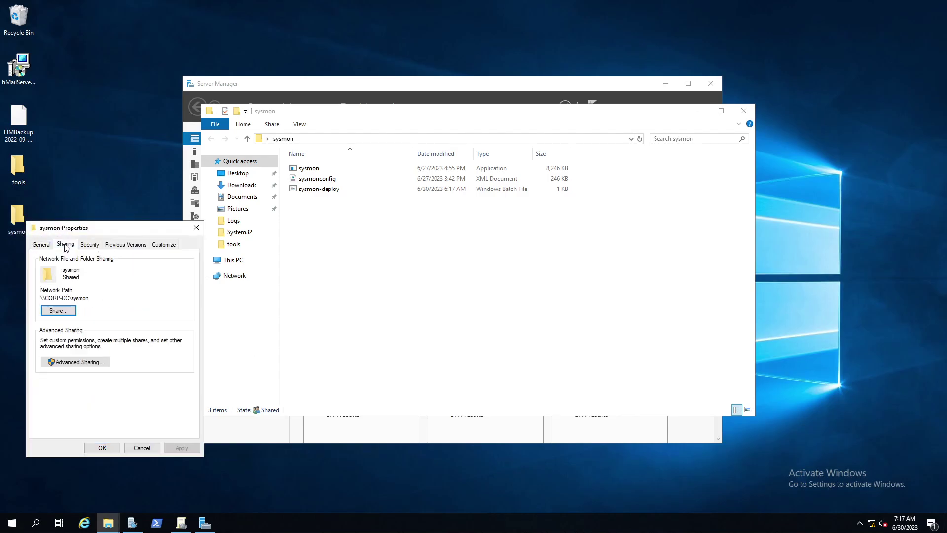
drag(99, 235, 165, 235)
click(124, 311)
click(135, 363)
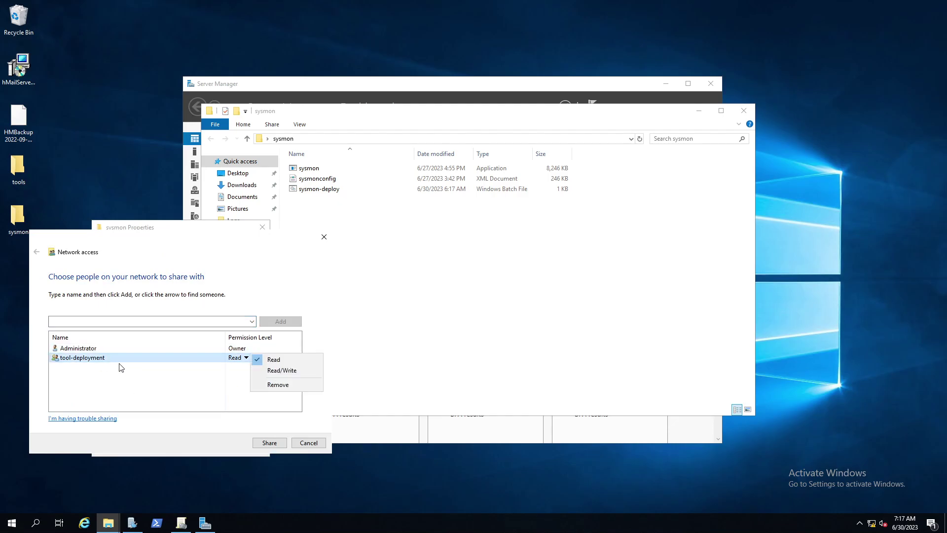
click(142, 396)
click(324, 236)
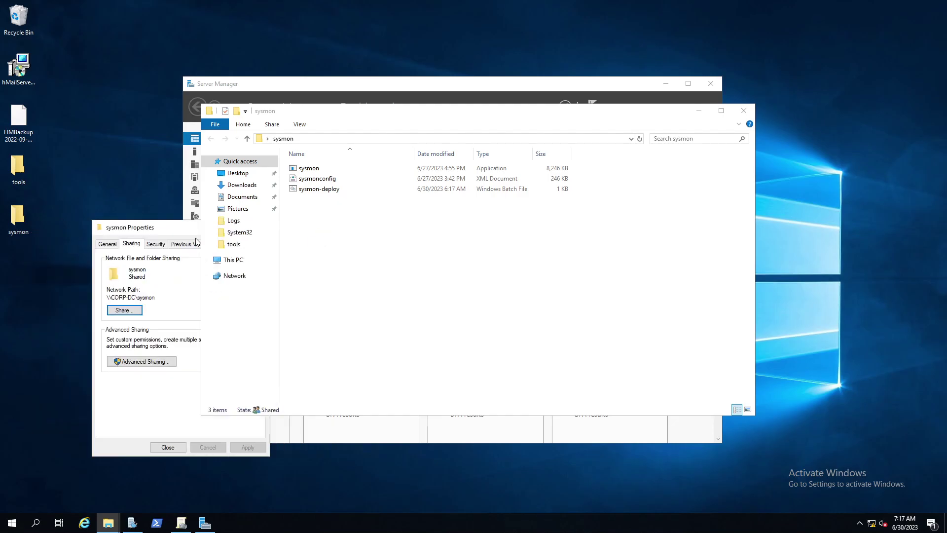
click(156, 230)
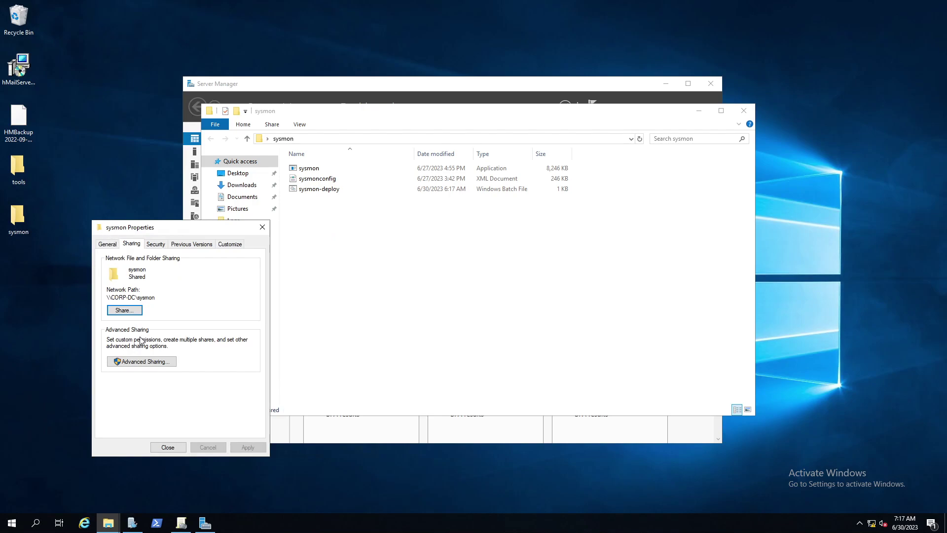
Step: Remove the unresolved SID entry from the sysmon share permissions in Advanced Sharing
click(157, 363)
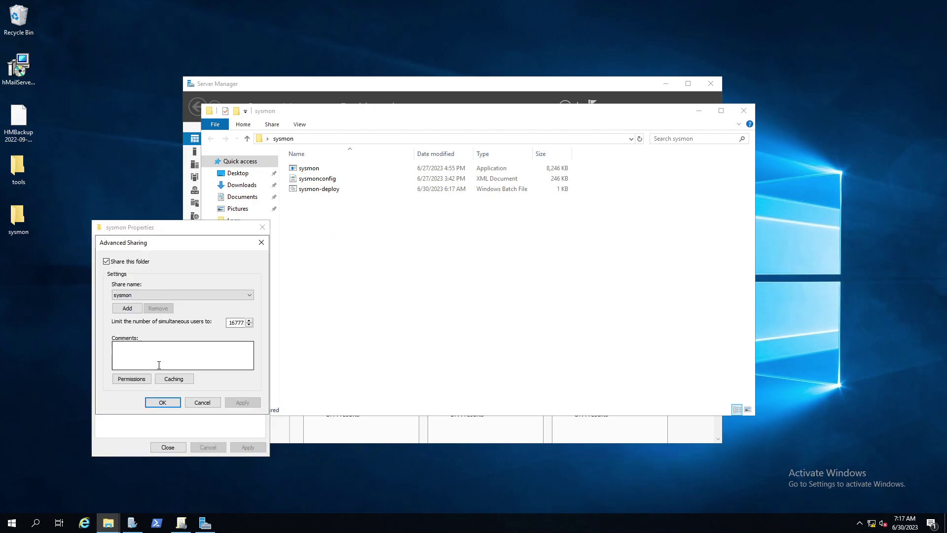
click(132, 380)
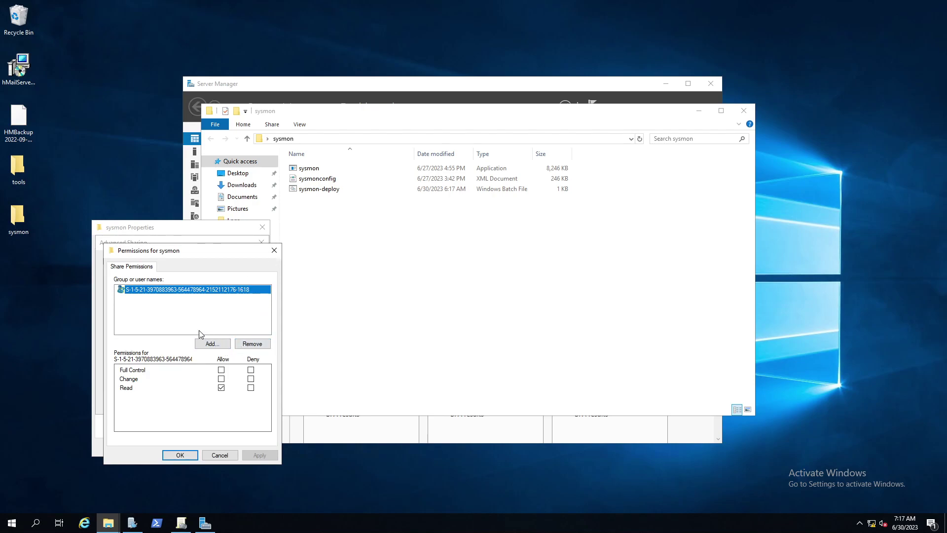
click(162, 304)
click(167, 291)
click(252, 344)
Step: Add tool-deployment to the share permissions with Read access and apply the changes
click(213, 344)
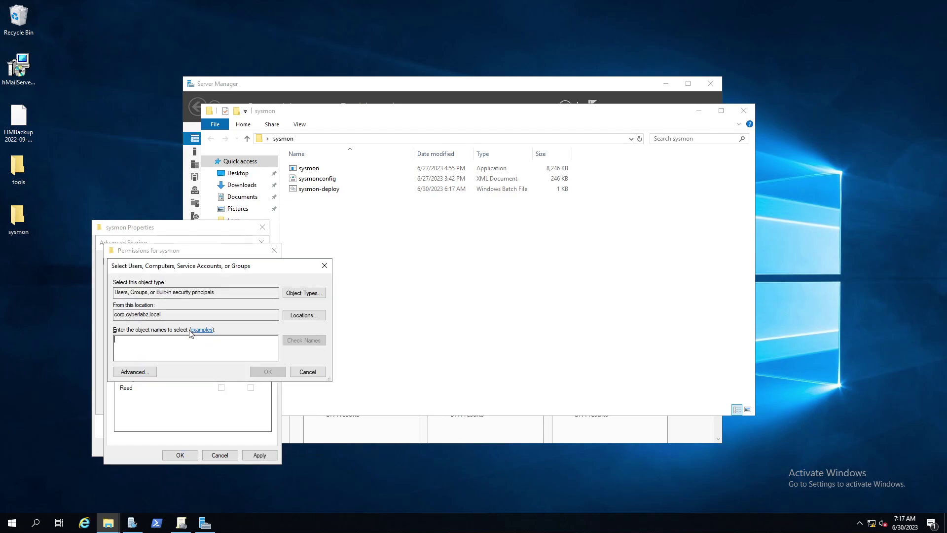
text(tool)
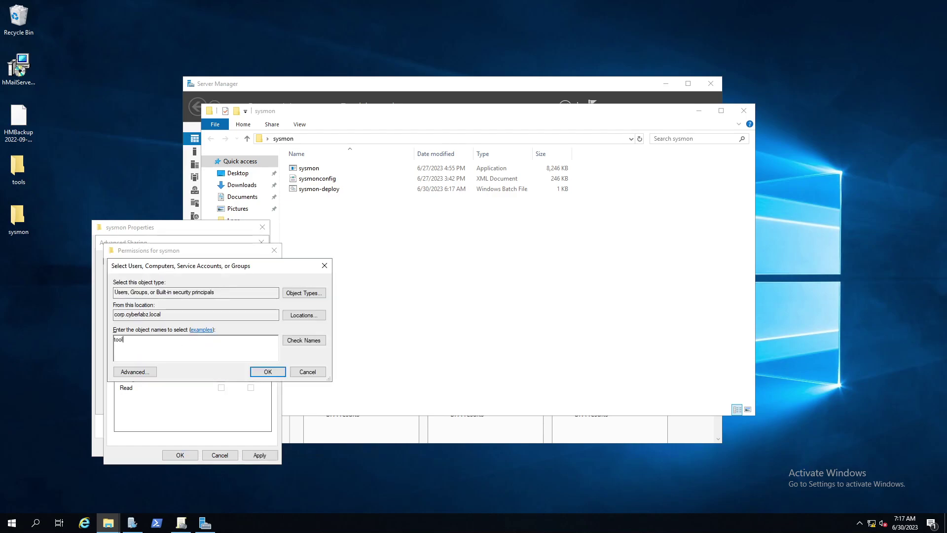
click(302, 340)
click(276, 371)
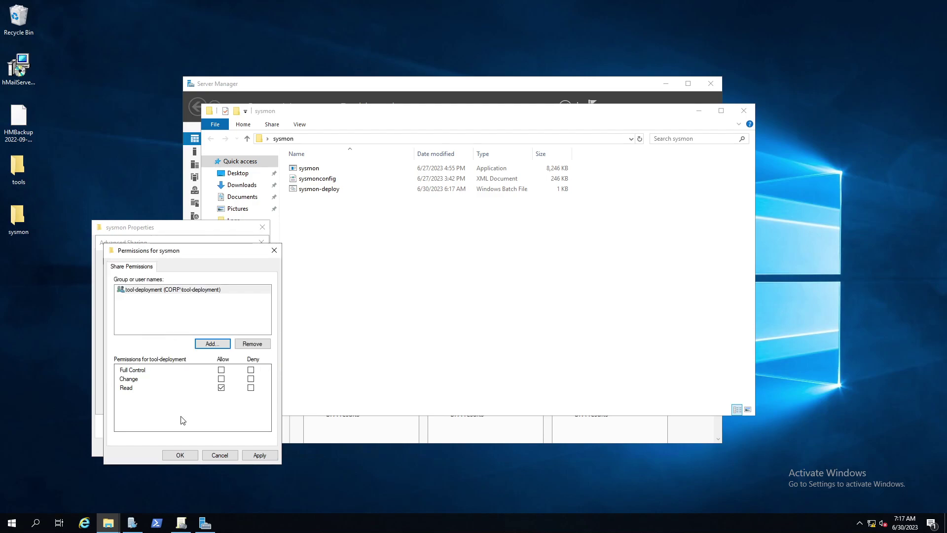
click(260, 455)
click(180, 455)
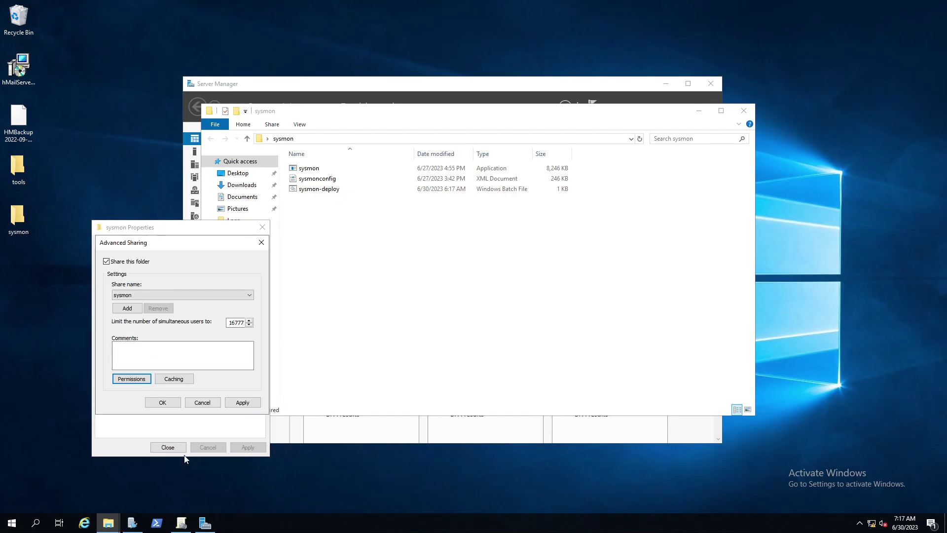
click(239, 402)
click(162, 402)
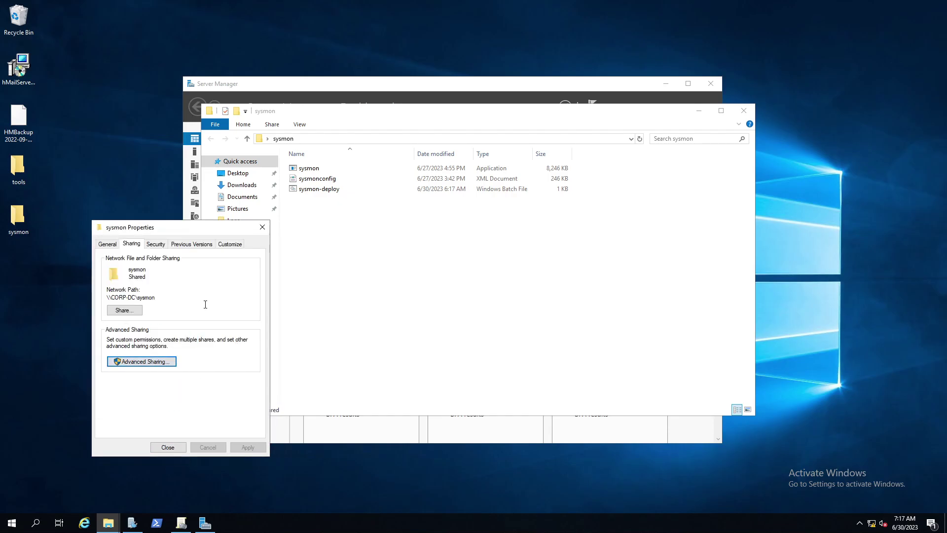
Step: Reopen the share permissions to verify tool-deployment, then close the sysmon folder properties
click(156, 363)
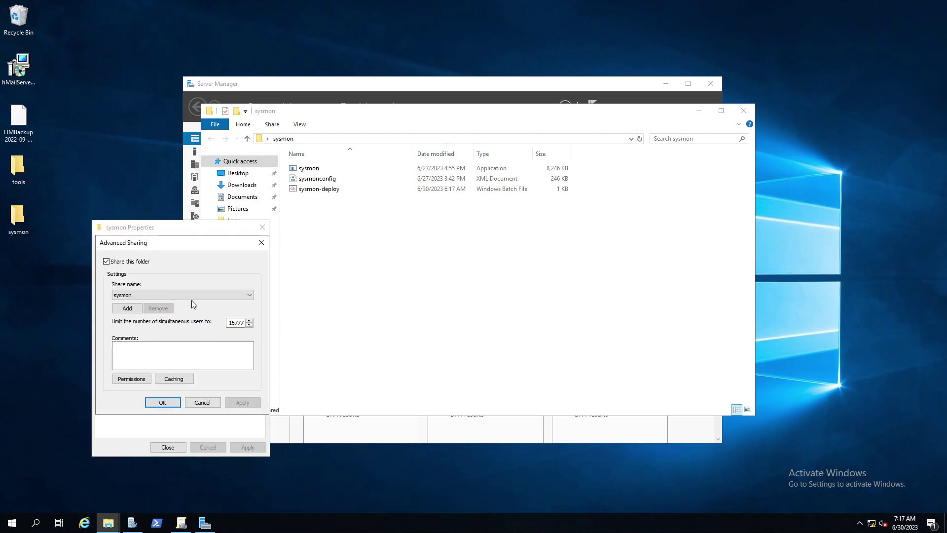
click(138, 379)
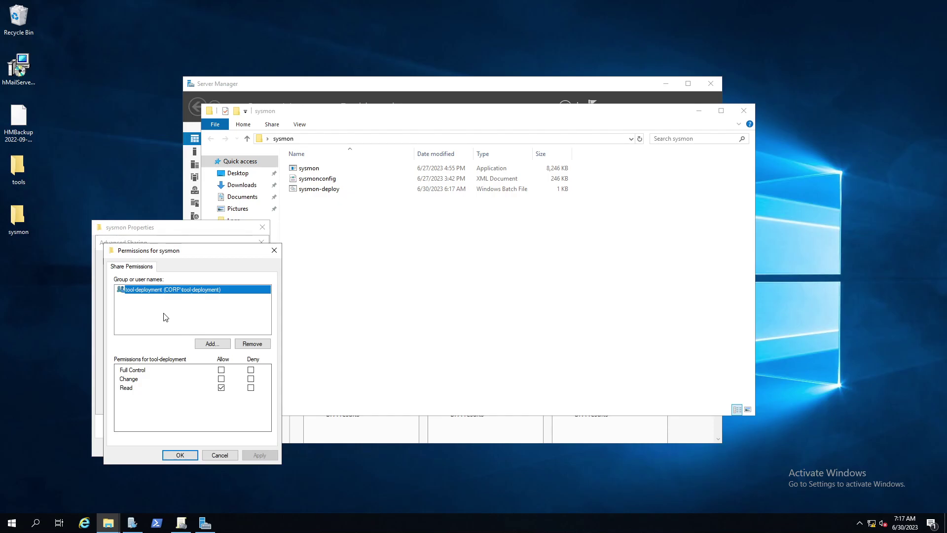
click(181, 455)
click(162, 402)
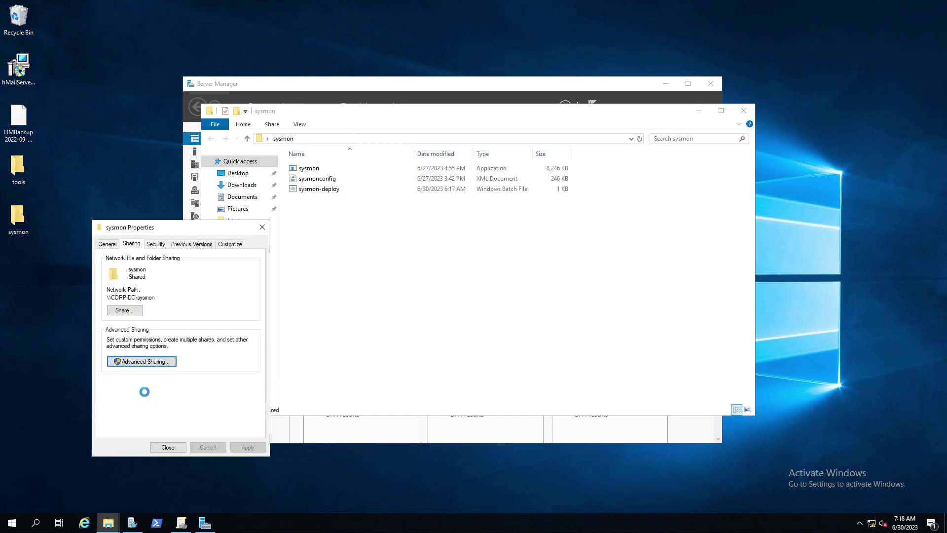
click(167, 448)
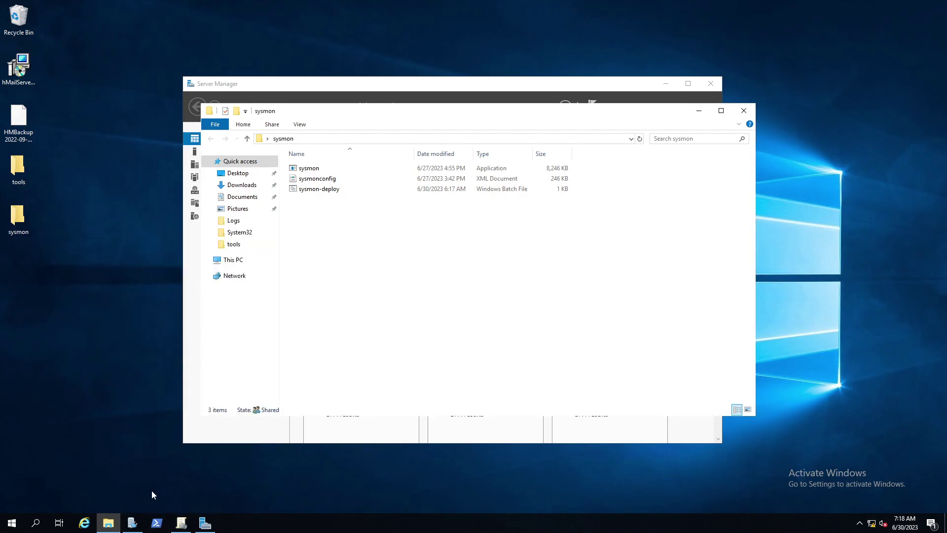
Step: Minimize Group Policy Management and launch Active Directory Users and Computers from Server Manager Tools
click(180, 522)
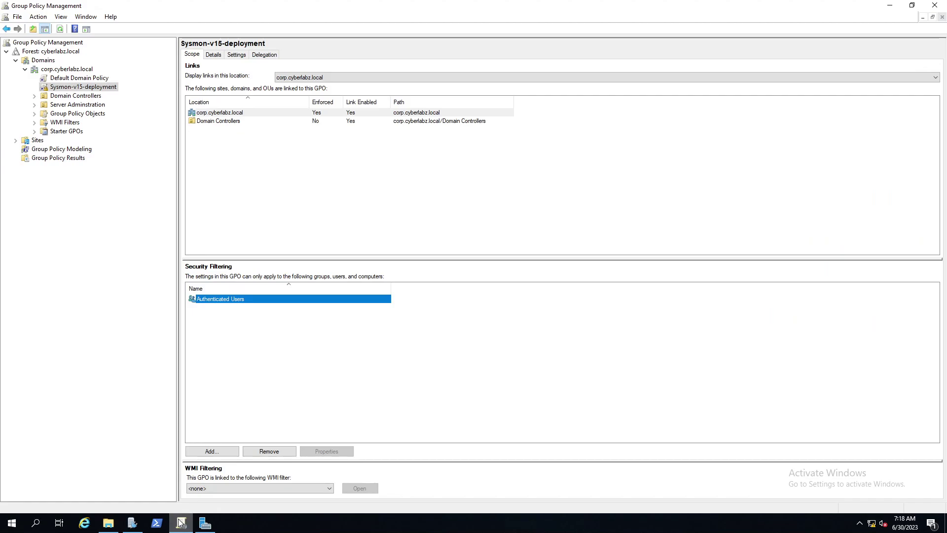
click(180, 522)
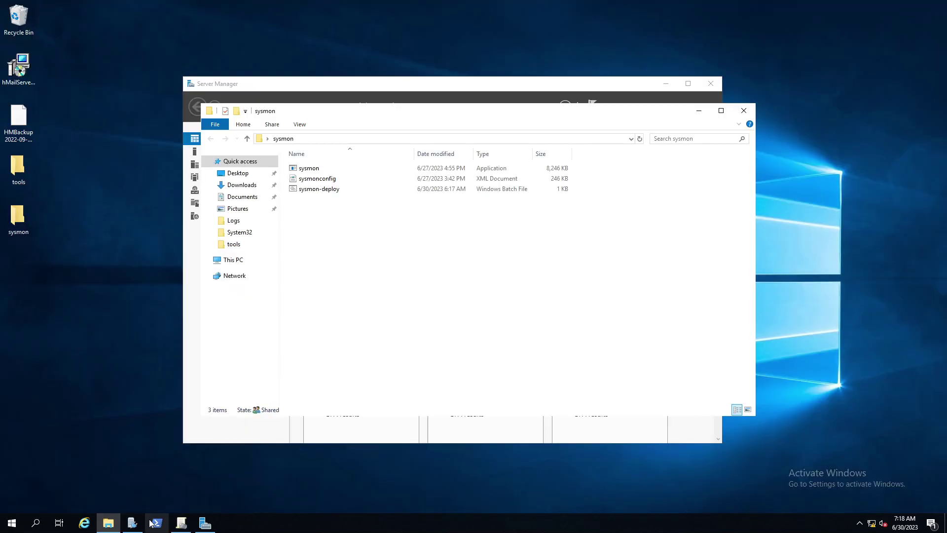
click(203, 523)
click(650, 107)
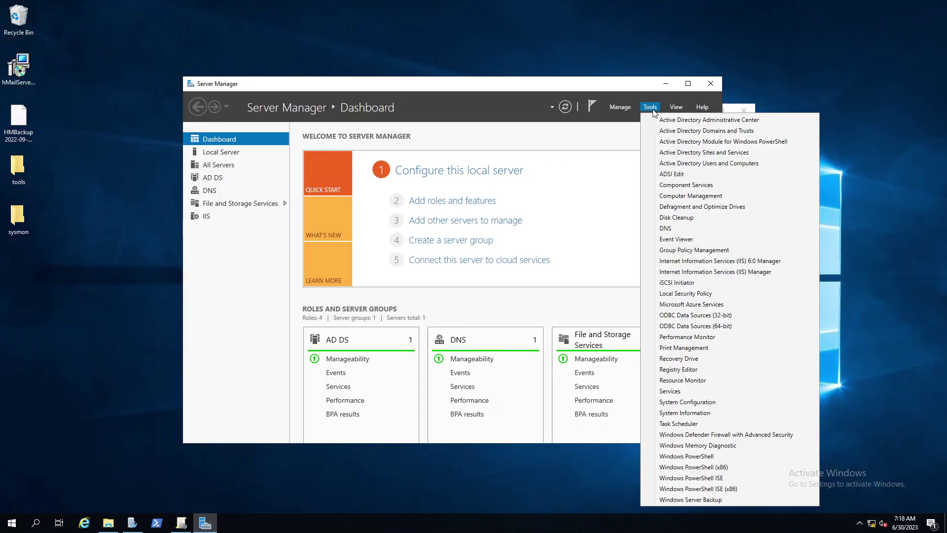
click(695, 164)
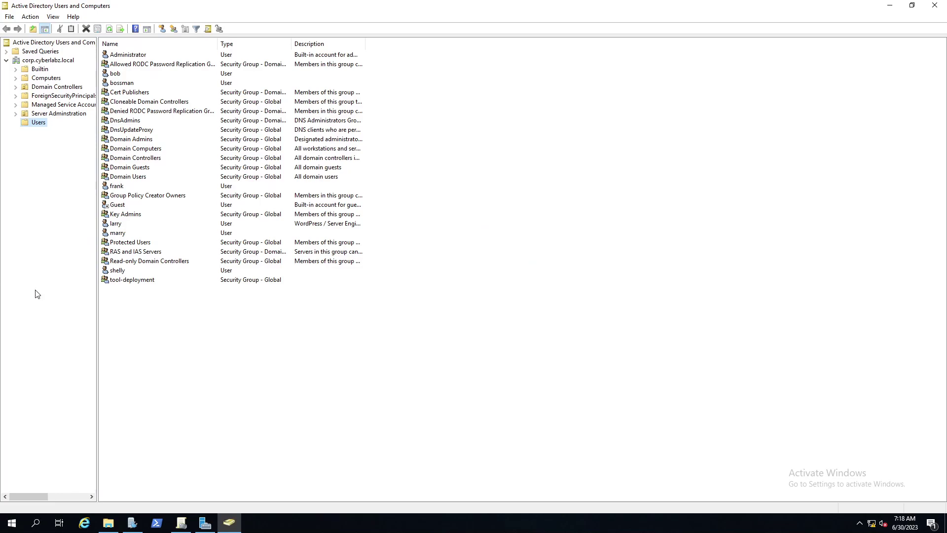
Step: Check tool-deployment's Members tab, confirming DEV-WRK is listed, then close the group properties
double_click(132, 281)
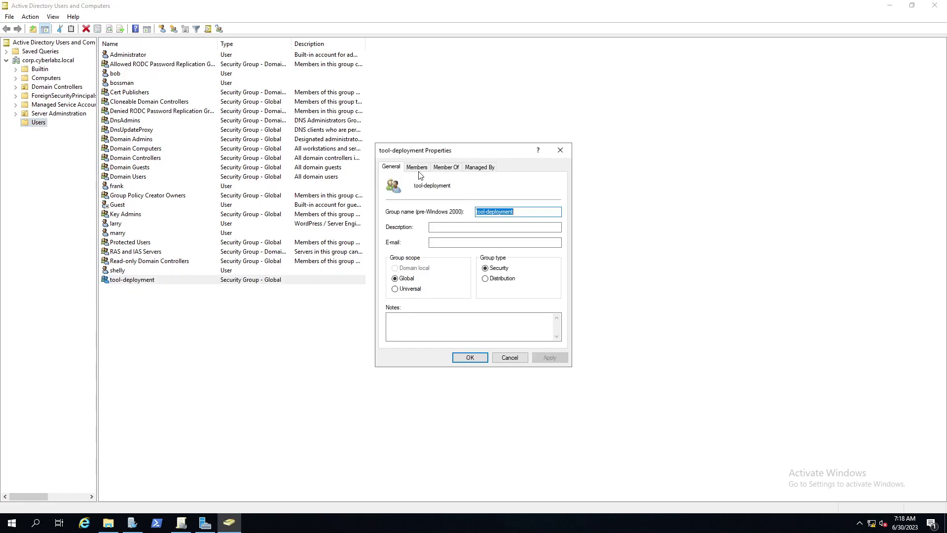
click(418, 168)
click(426, 254)
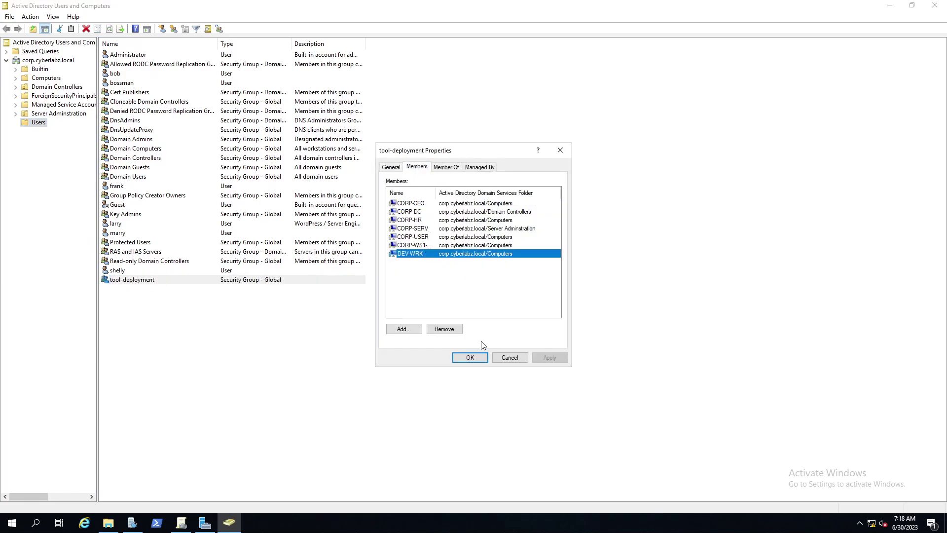
click(471, 357)
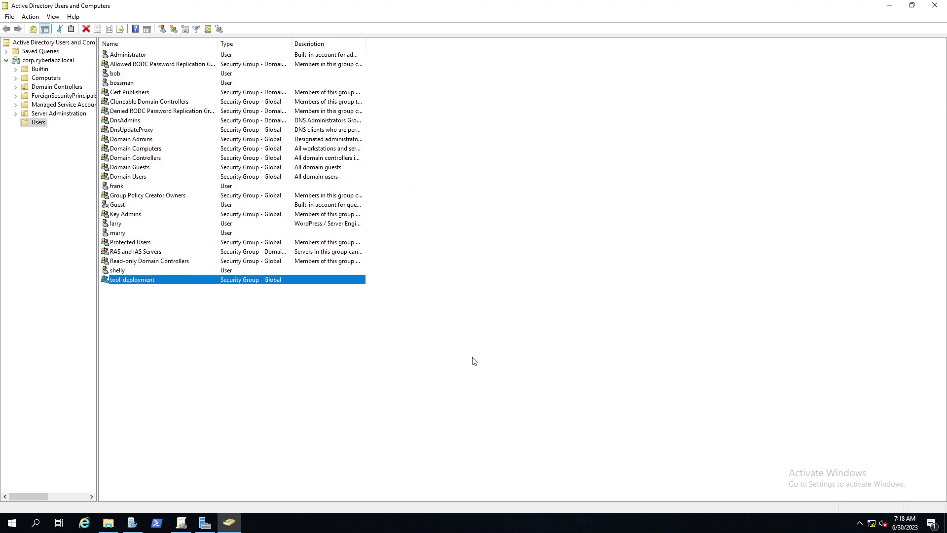
Step: Close the Active Directory Users and Computers window
click(936, 5)
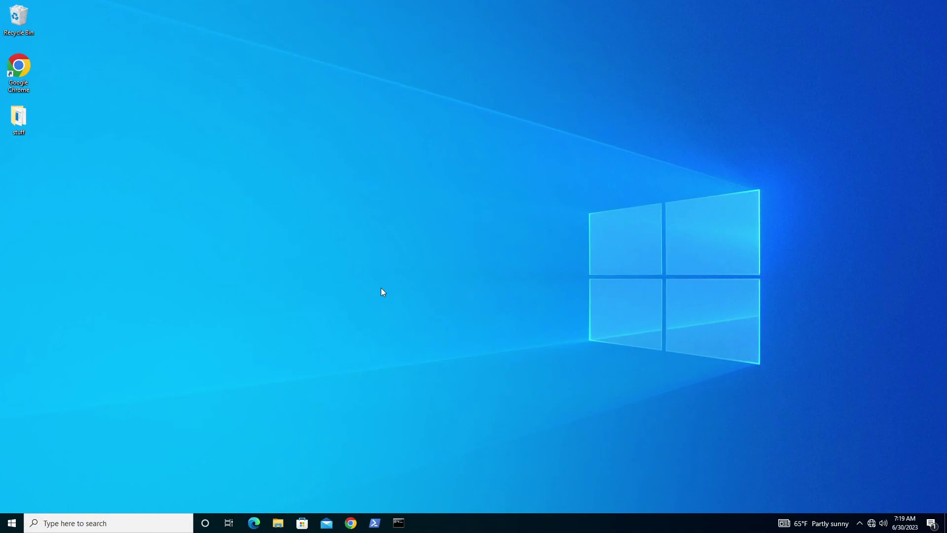
Step: In the administrator Command Prompt, change to C:\ and list it with dir, showing no Sysmon folder
click(407, 523)
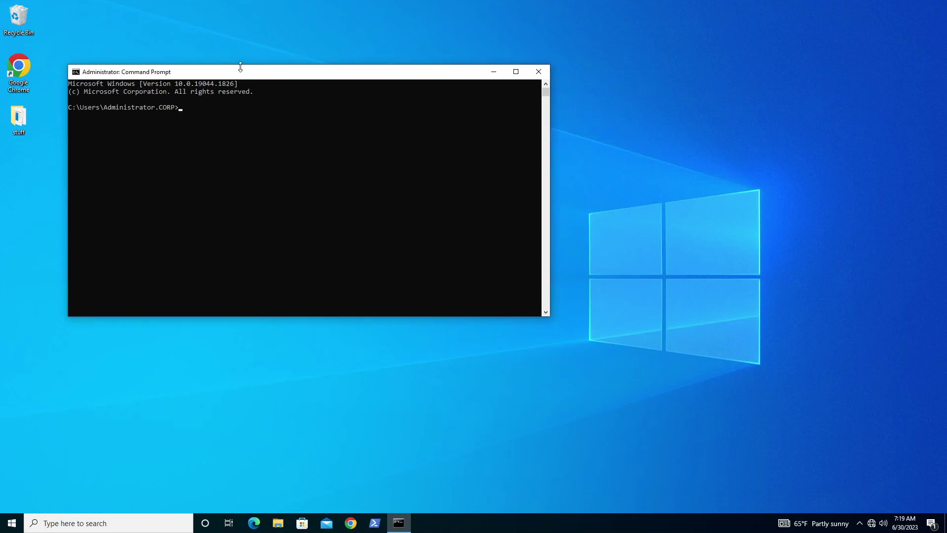
drag(241, 70, 356, 89)
click(360, 198)
text(cd C:)
key(Return)
text(cd C:\\)
key(Return)
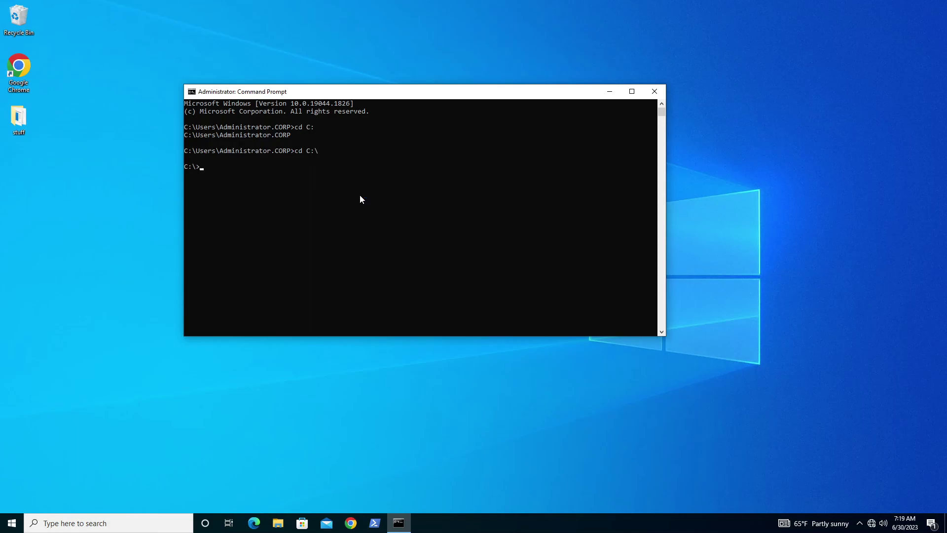
text(dir)
key(Return)
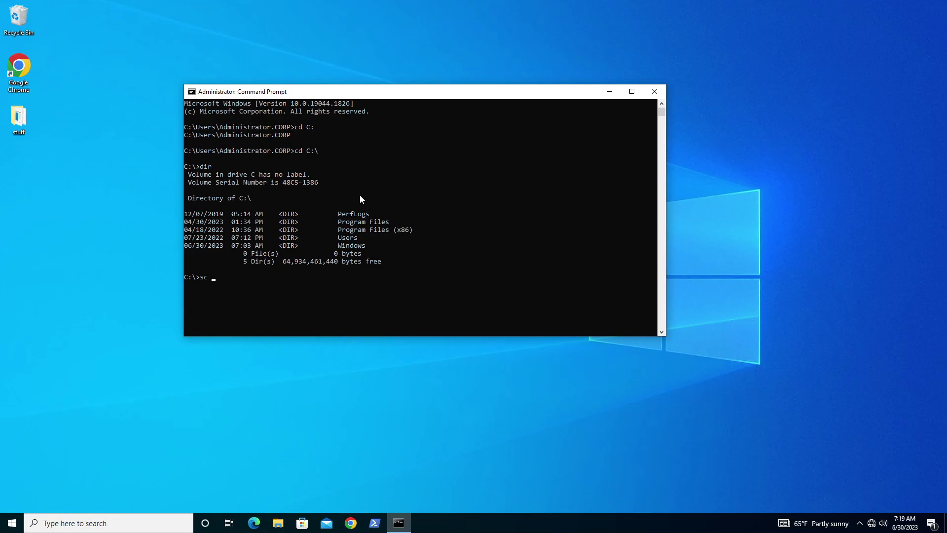
Step: Run 'sc query sysmon' and confirm it fails with error 1060 because the service is not installed
text(sc query sysmon)
key(Return)
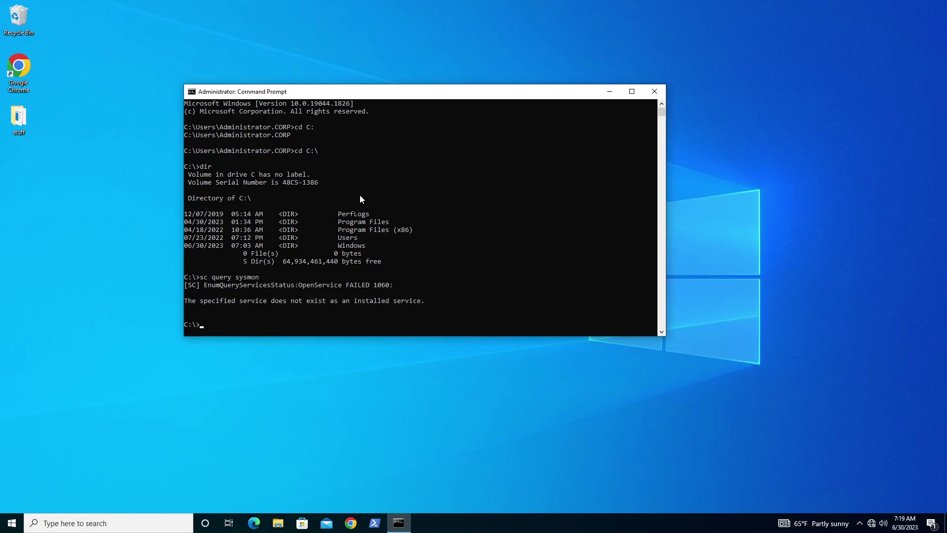
Step: Open Task Scheduler and run the Sysmon Deployment task from the Task Scheduler Library so it shows Running
click(107, 510)
text(task)
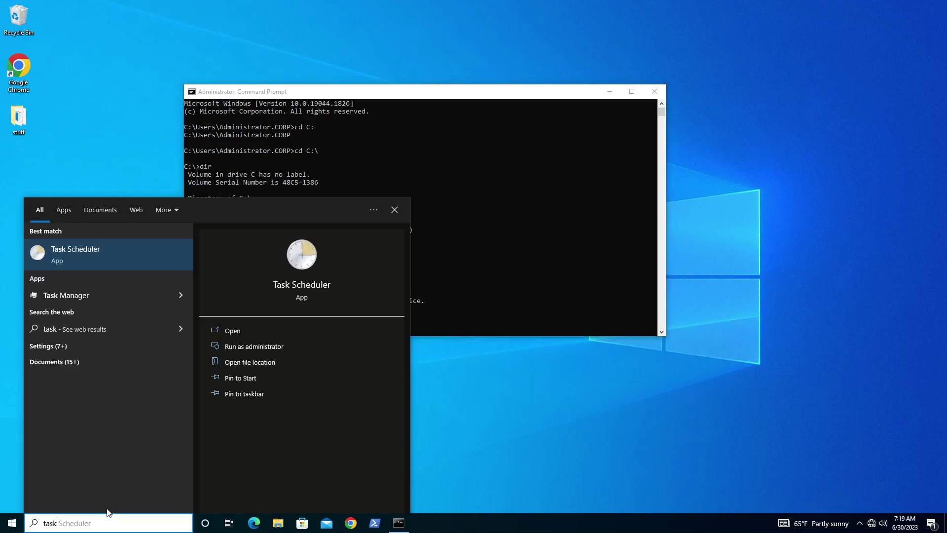
key(Escape)
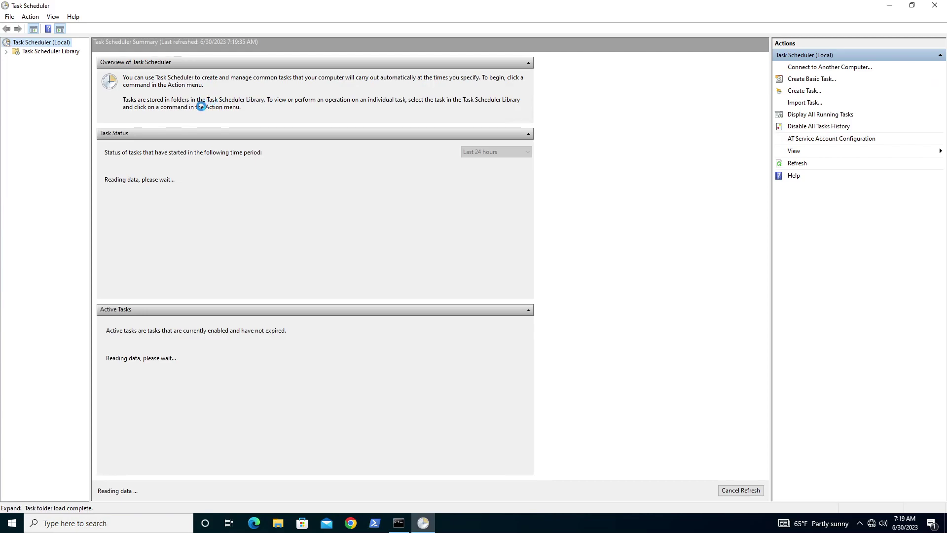
click(54, 52)
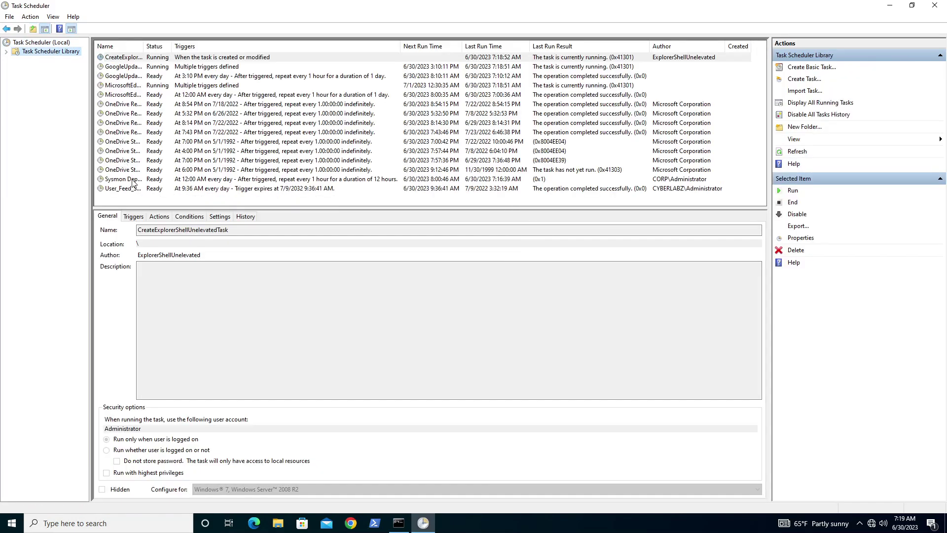
click(133, 180)
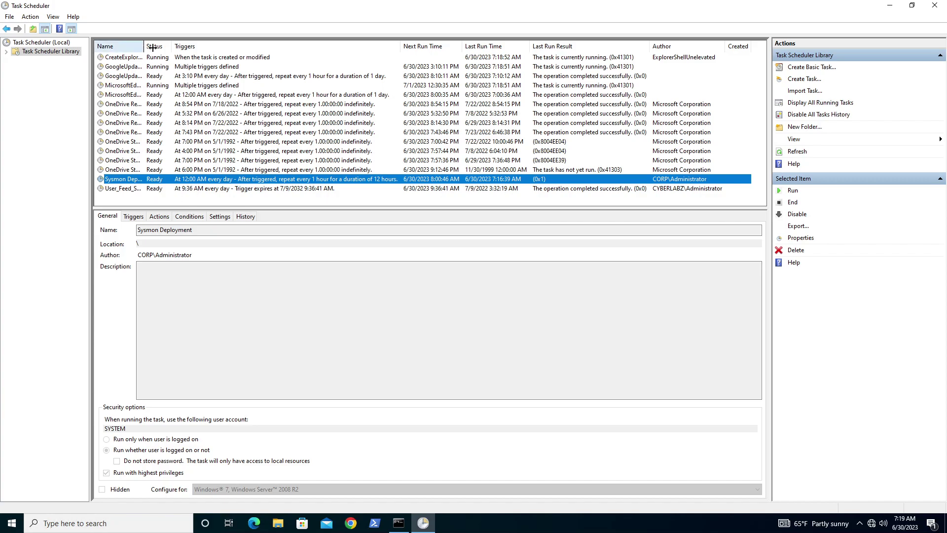
drag(152, 47, 201, 48)
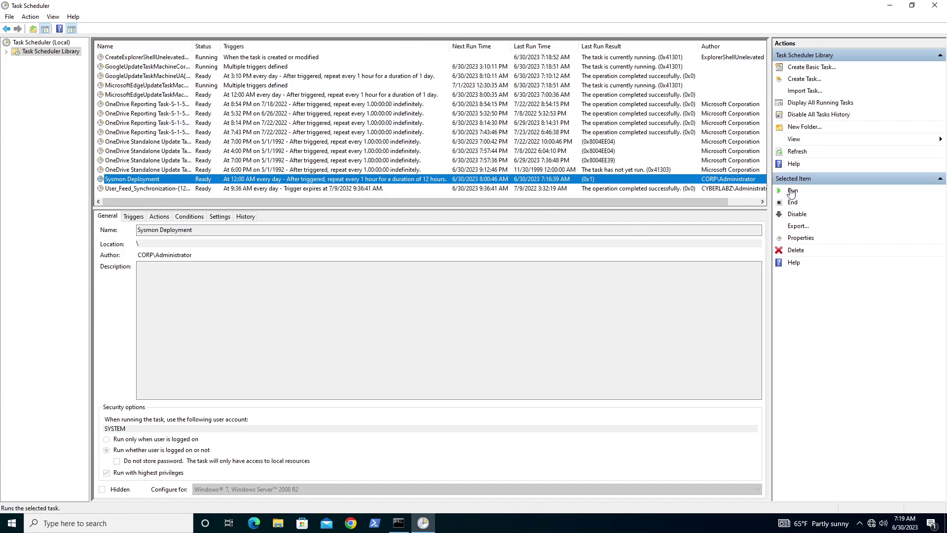
click(792, 191)
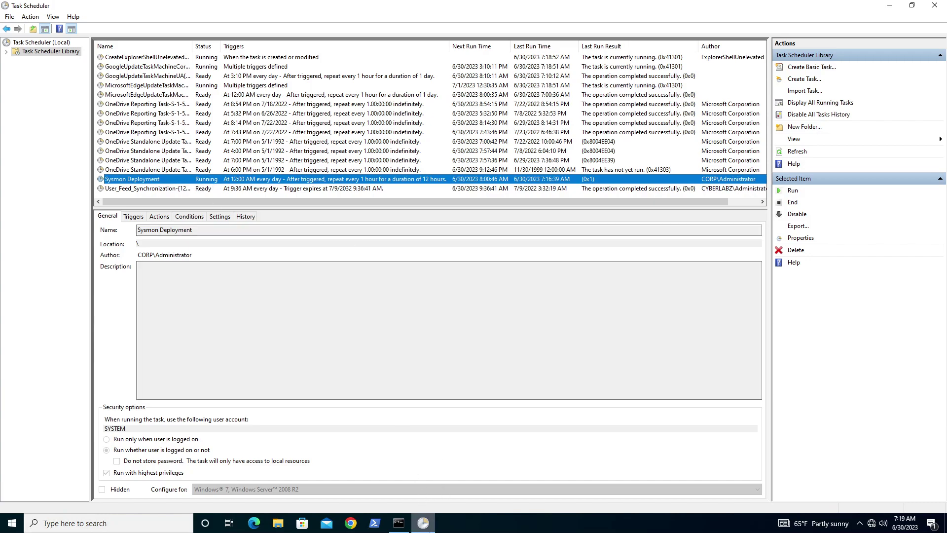
click(399, 523)
Step: Clear the console and list C:\ to confirm sysmon.exe and sysmonconfig.xml are present
click(399, 269)
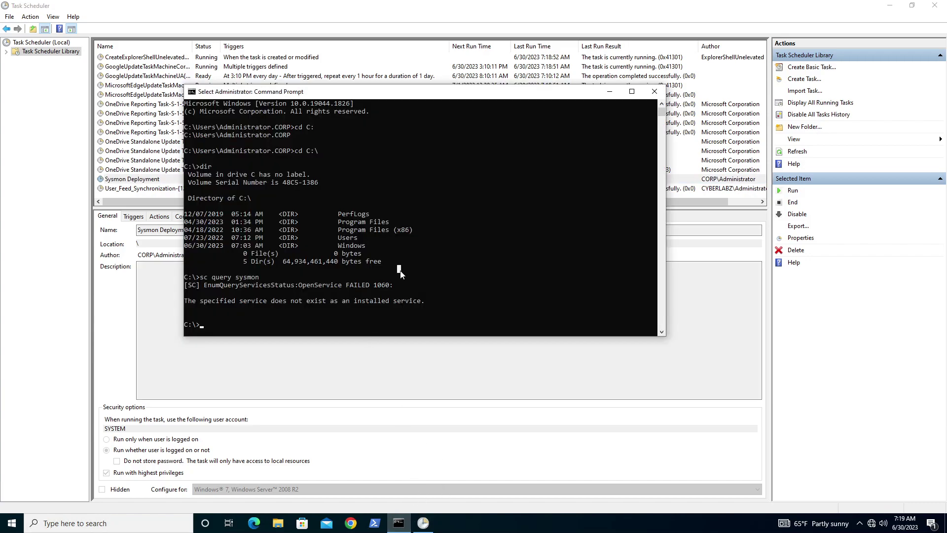
text(cls)
key(Return)
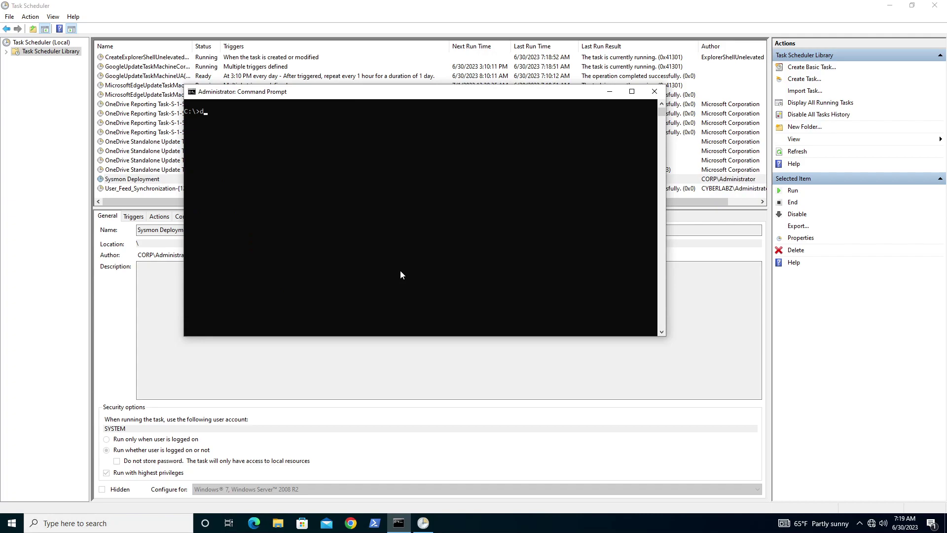
text(dir)
key(Return)
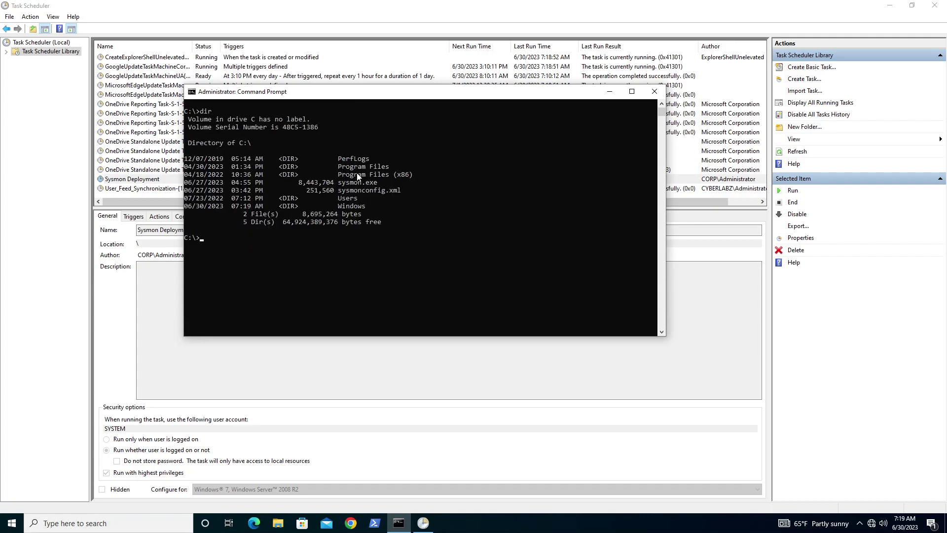
drag(338, 182, 398, 193)
click(400, 229)
Step: Re-run 'sc query sysmon' and confirm the service state is 4 RUNNING
key(Escape)
text(sc query sysmon)
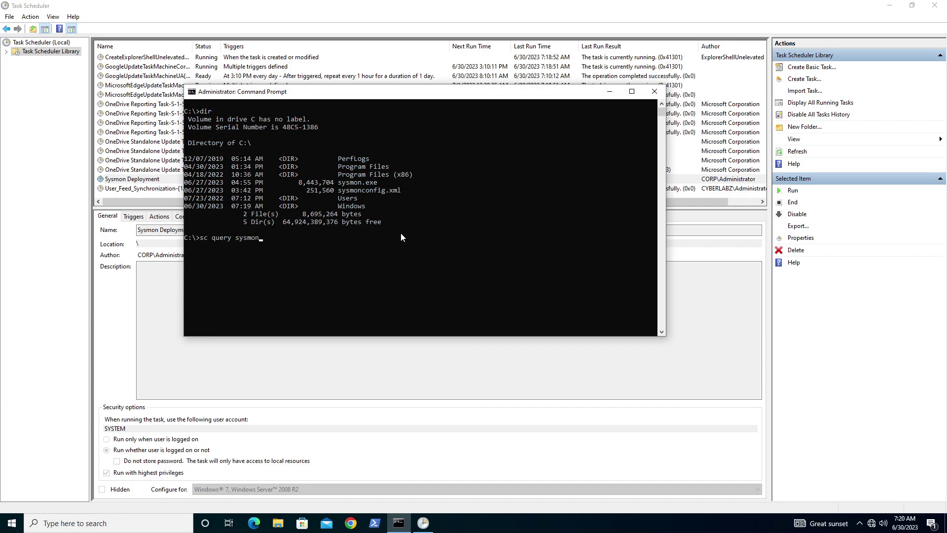
key(Return)
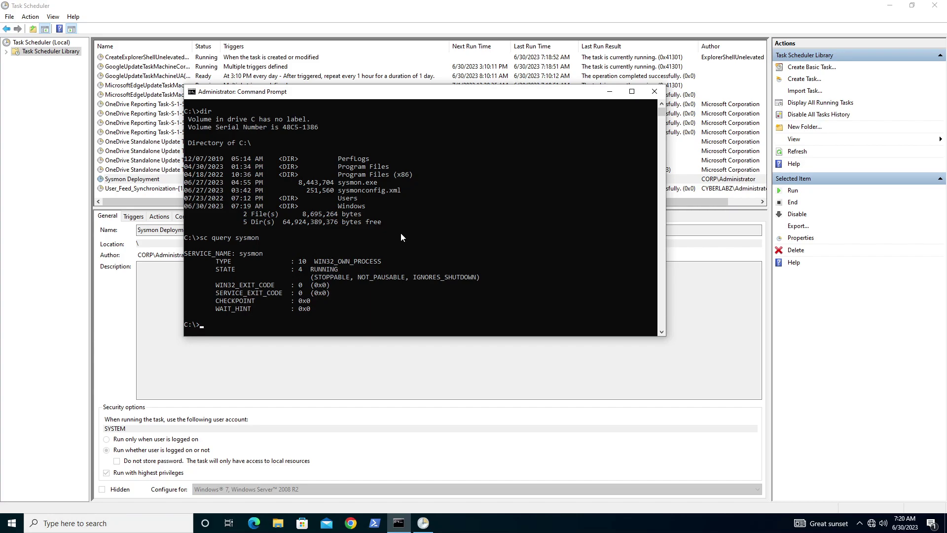
Step: Launch Event Viewer and get its window maximized and responsive
click(68, 525)
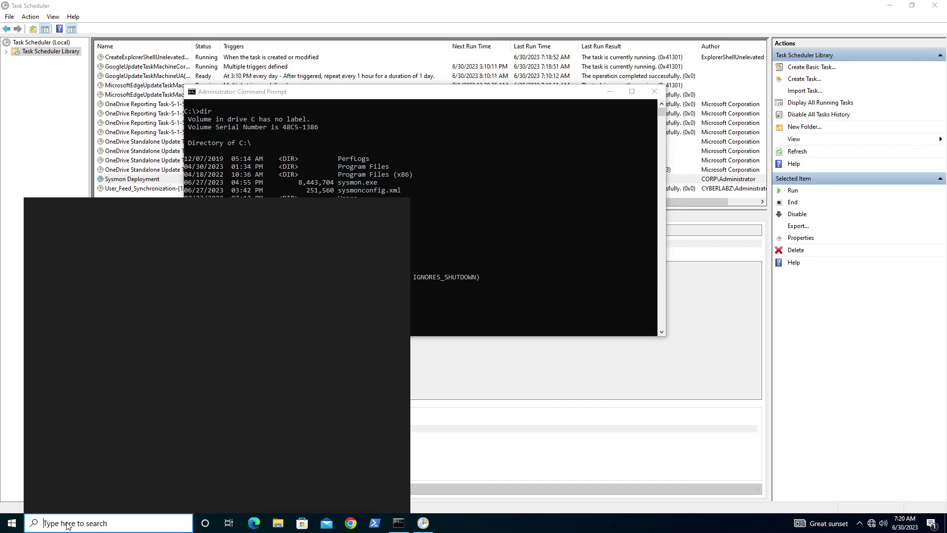
text(event)
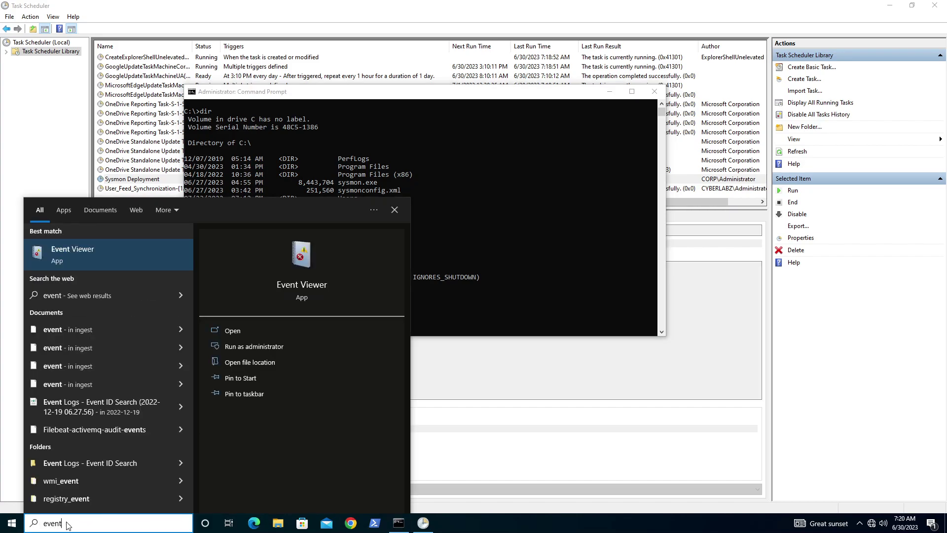
key(Escape)
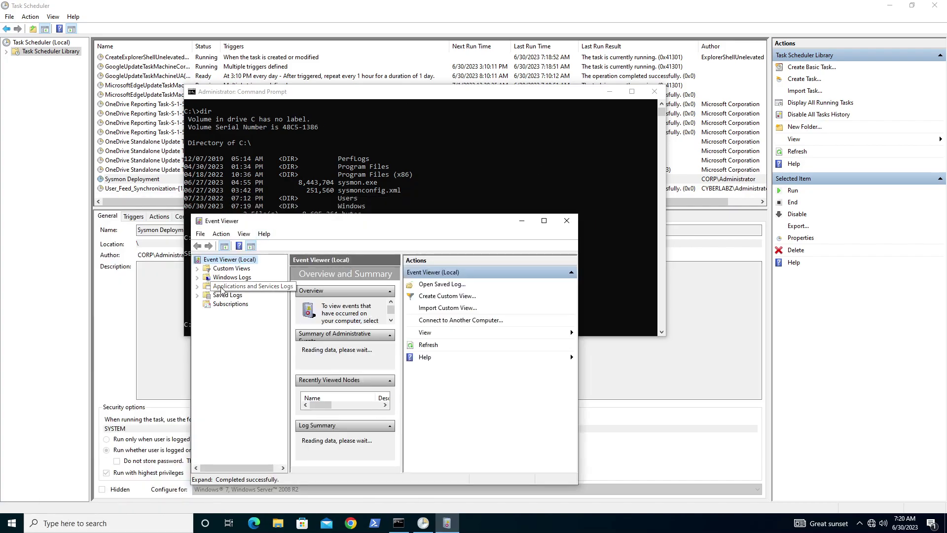
click(198, 277)
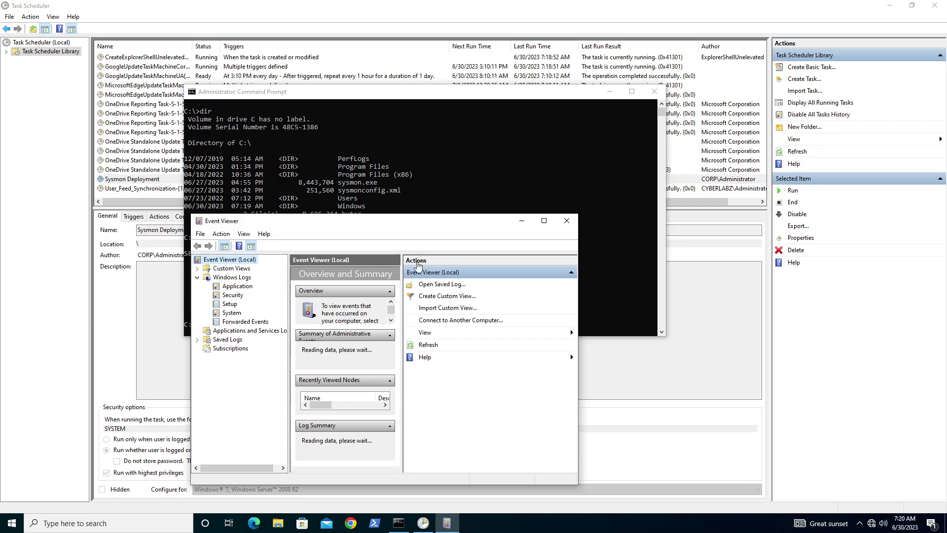
drag(428, 225, 497, 139)
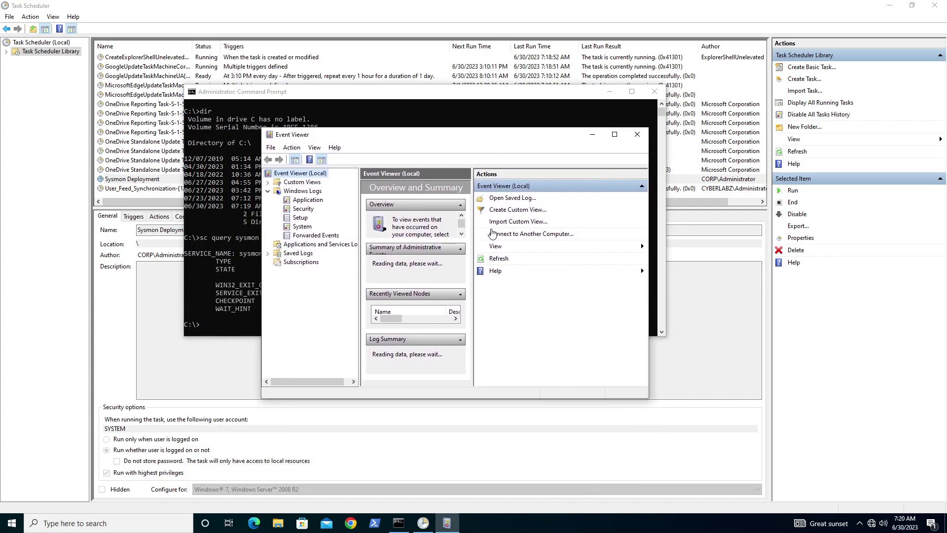
click(615, 135)
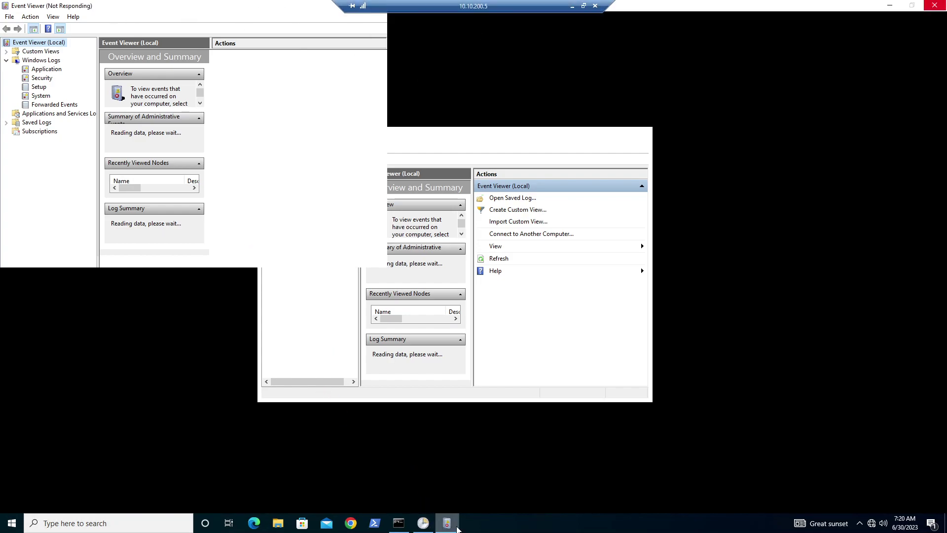
click(451, 528)
click(452, 528)
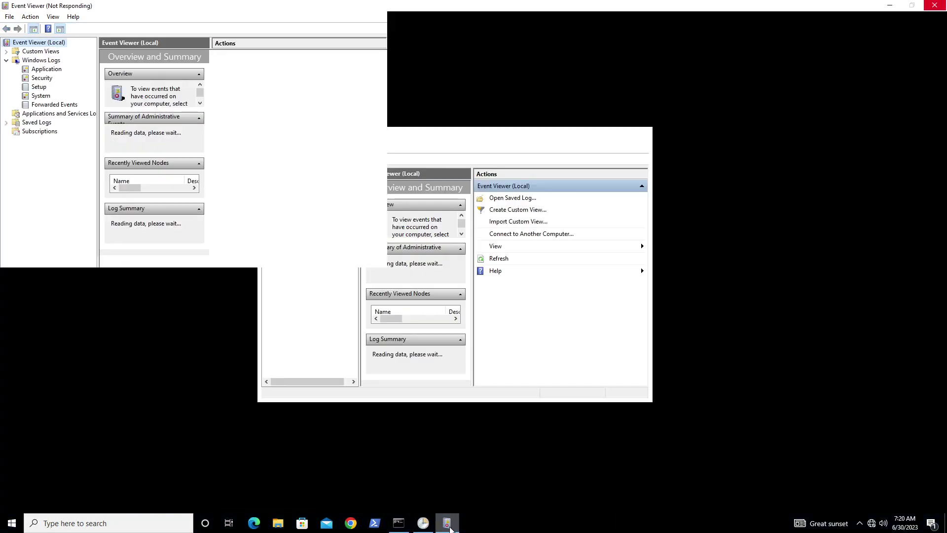
click(450, 528)
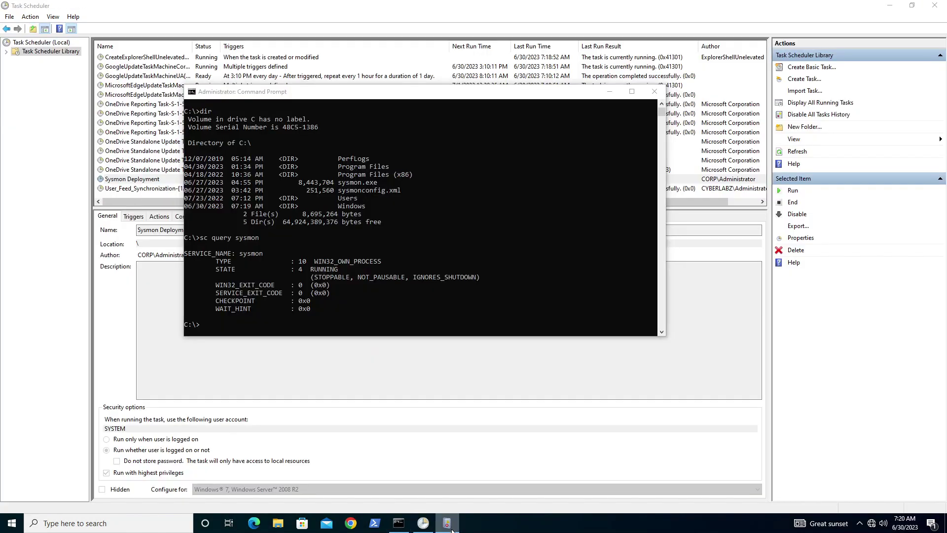
click(452, 528)
right_click(452, 528)
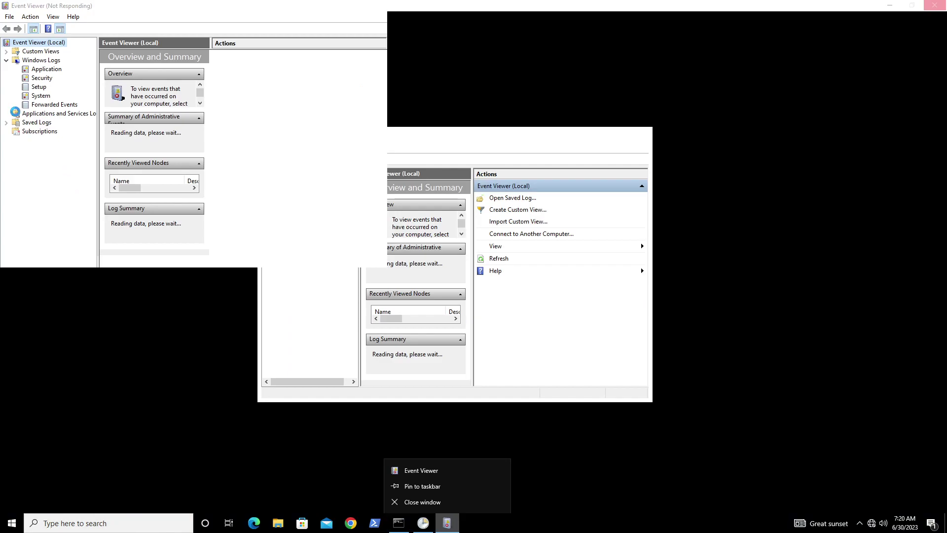
click(89, 133)
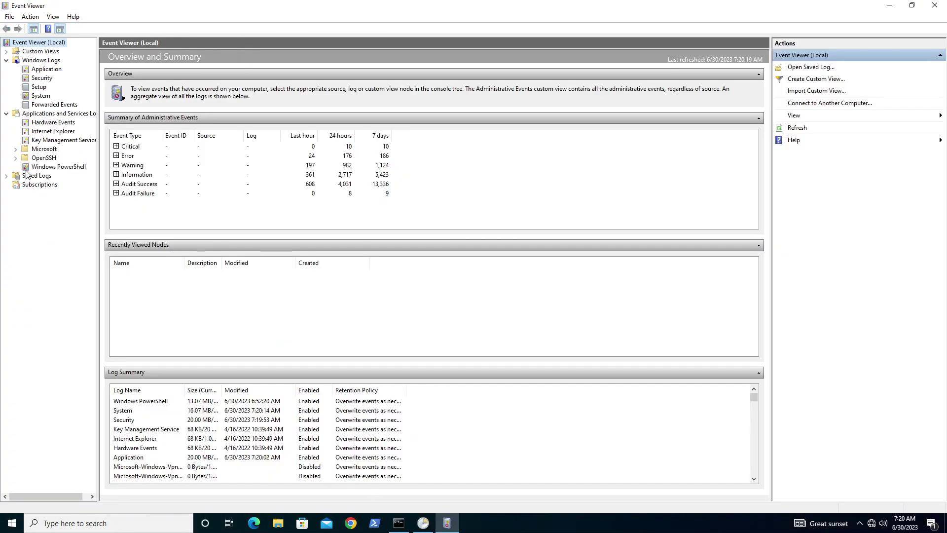
Step: Expand Microsoft > Windows > Sysmon and open the Operational log to browse its 56,468 events
click(15, 150)
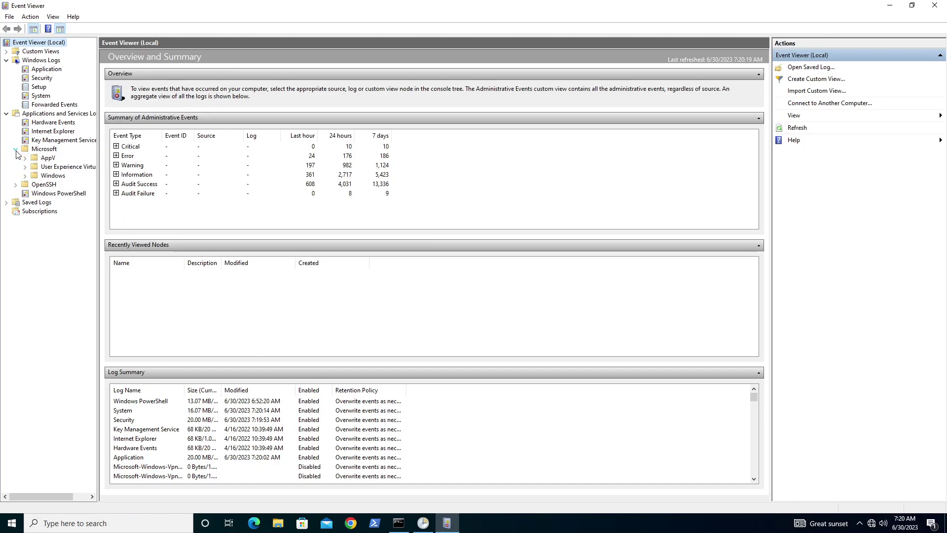
click(25, 175)
scroll(54, 266, down, 15)
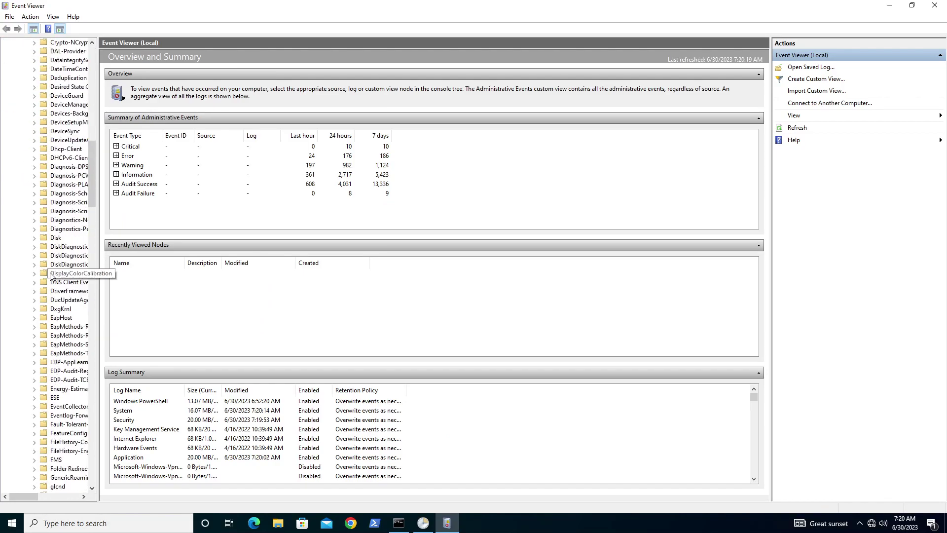
scroll(51, 277, down, 20)
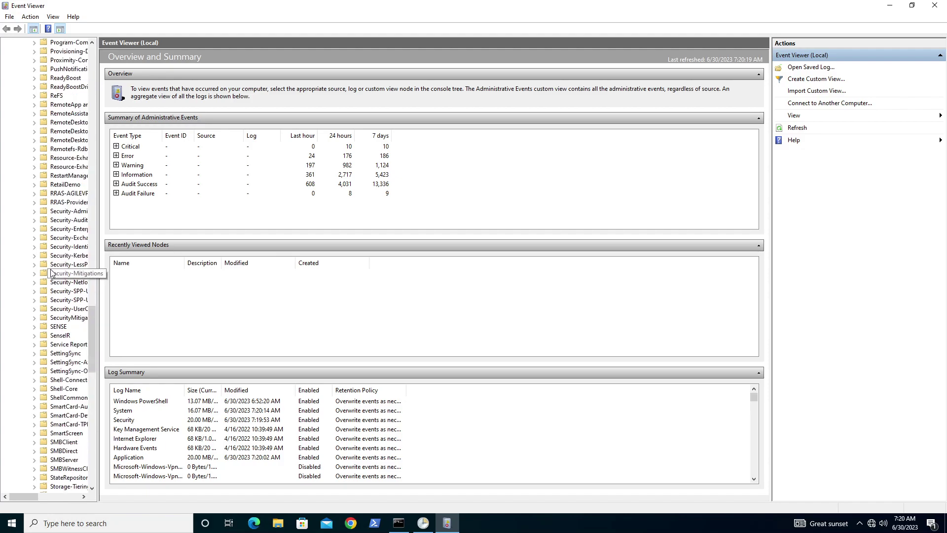
scroll(51, 273, down, 4)
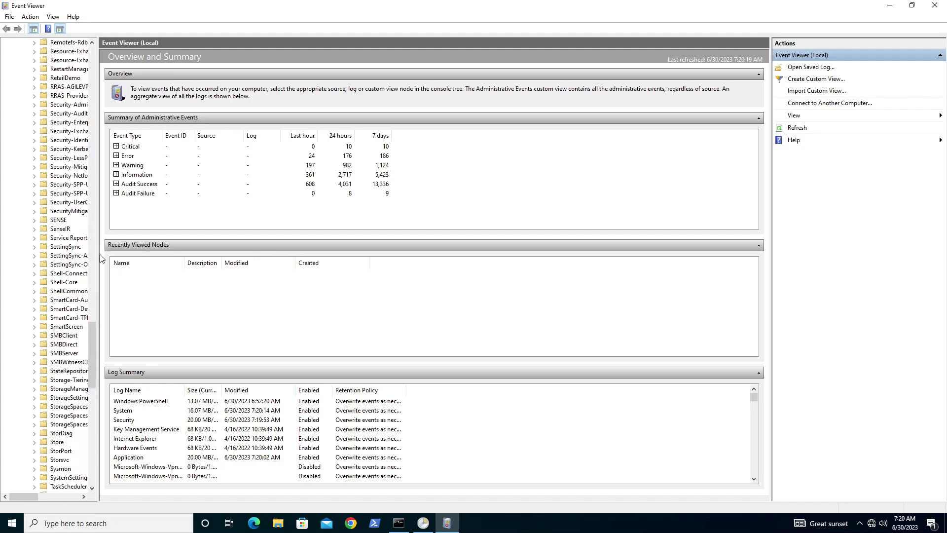
drag(98, 254, 223, 255)
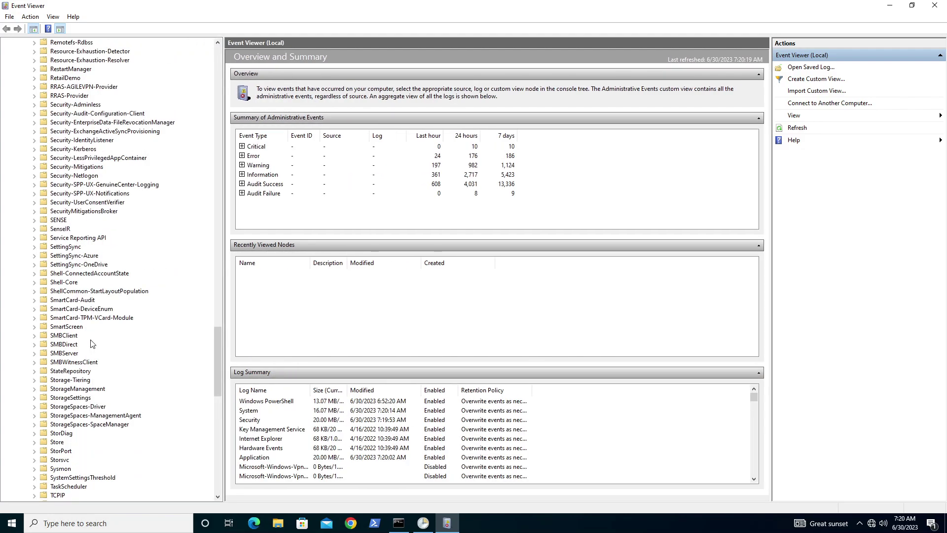
scroll(91, 344, down, 5)
click(57, 336)
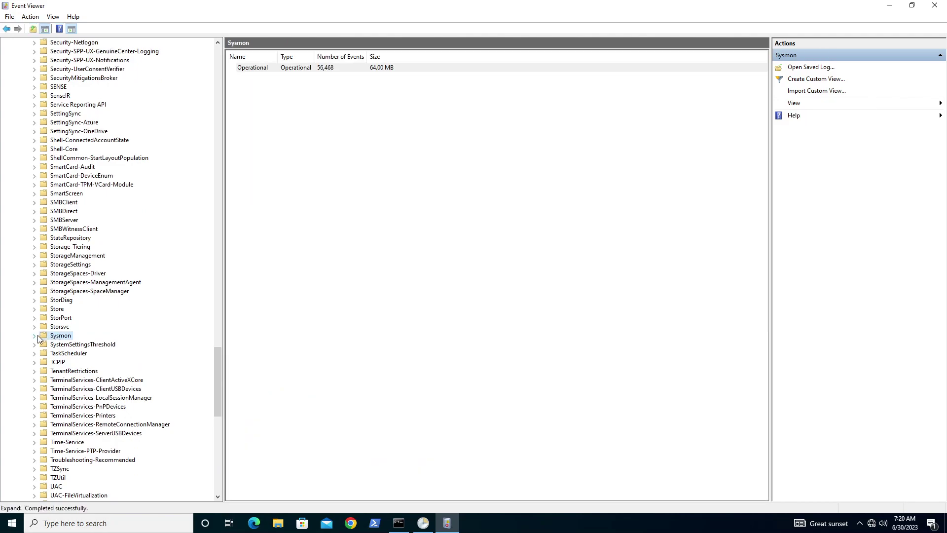
click(34, 335)
click(74, 344)
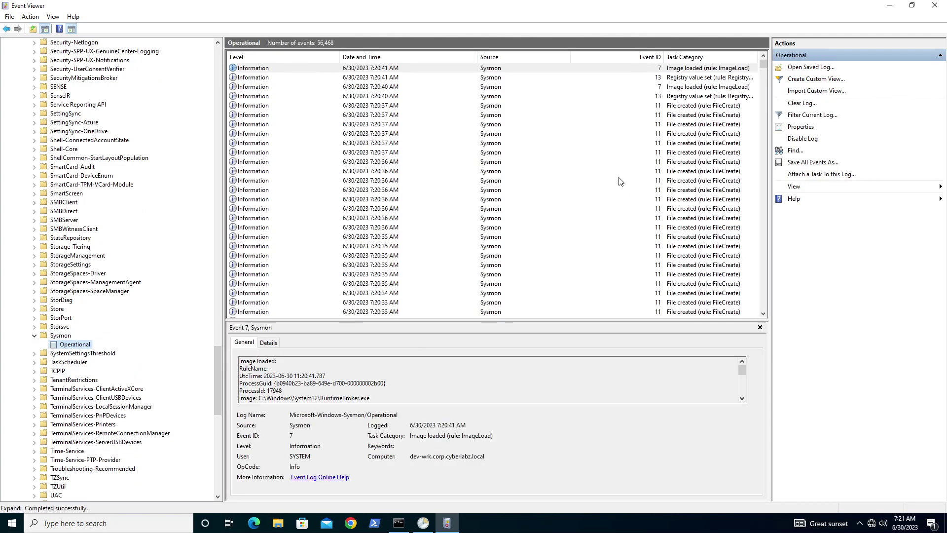
scroll(458, 151, down, 10)
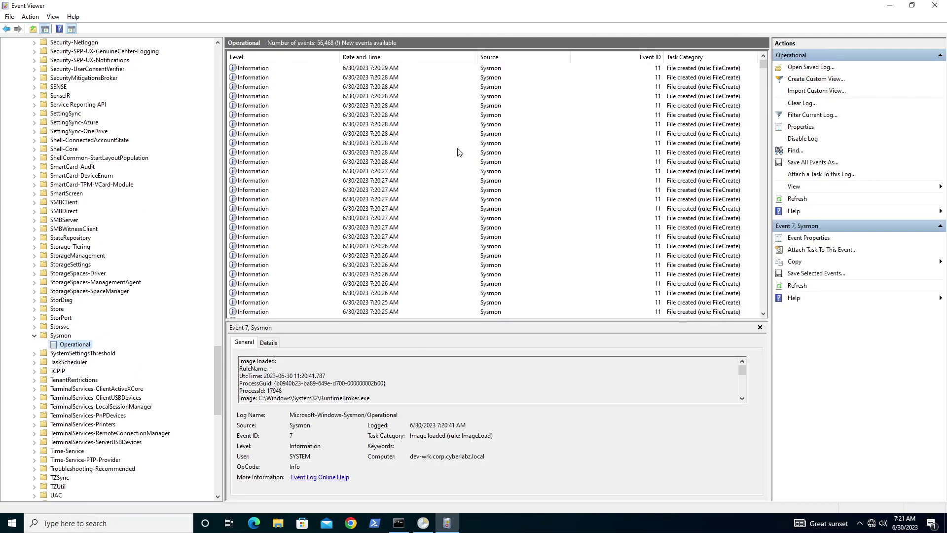
scroll(459, 154, down, 7)
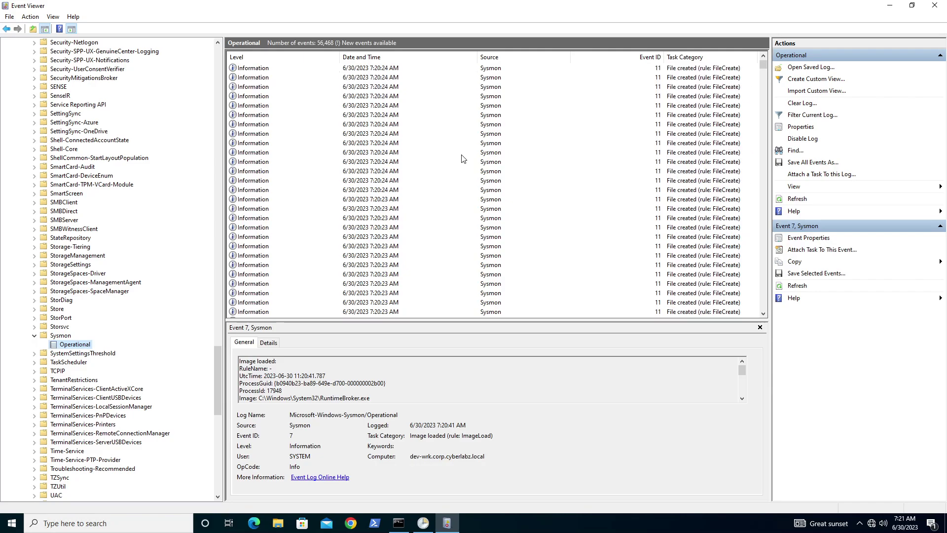
Step: Minimize Event Viewer, Server Manager and the sysmon folder window
click(890, 5)
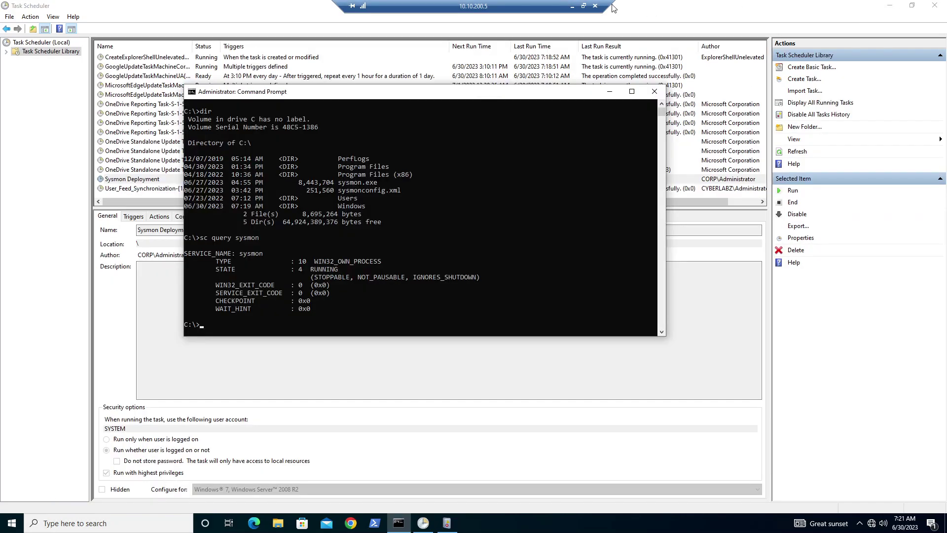
click(572, 6)
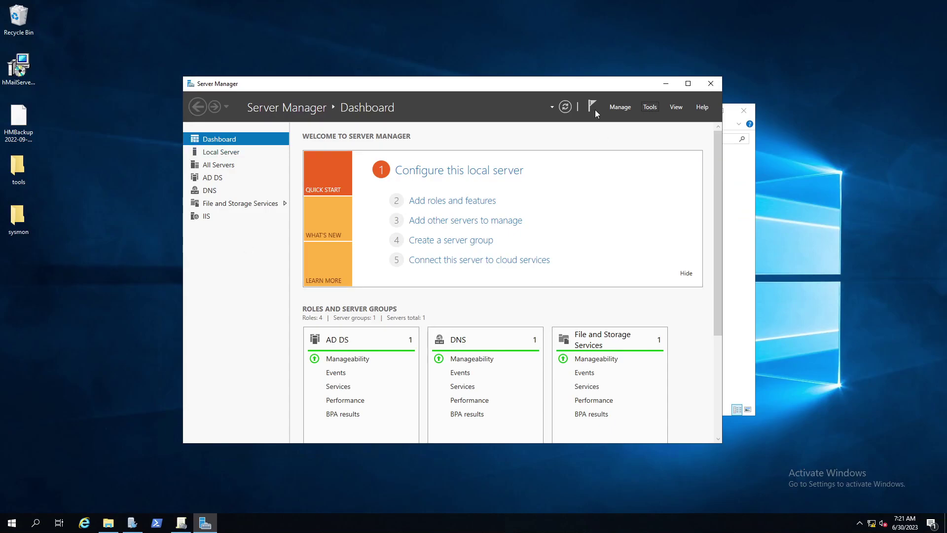
click(666, 84)
drag(659, 117, 660, 111)
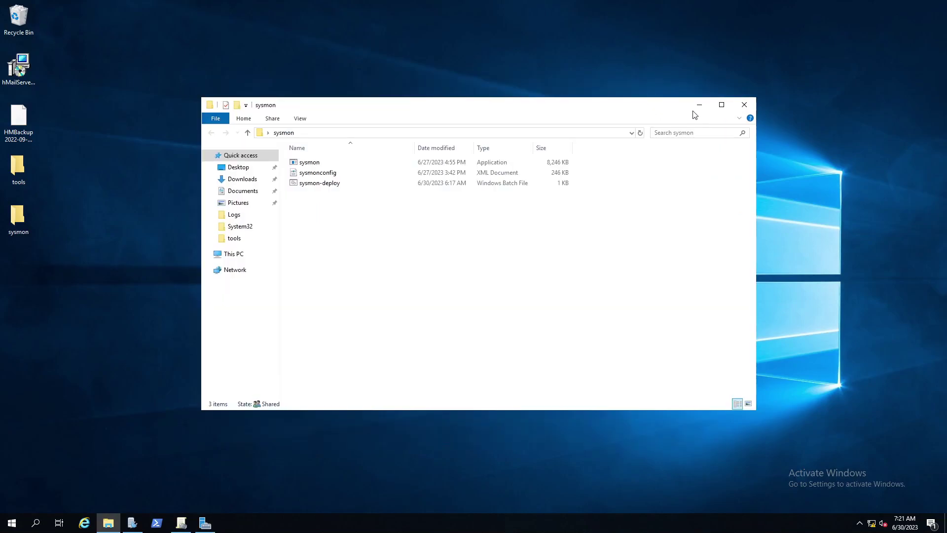
click(700, 106)
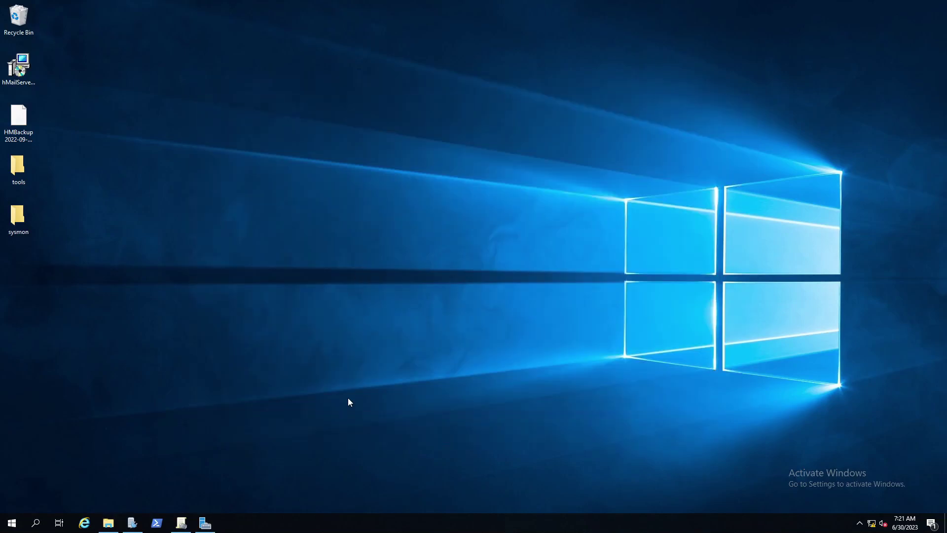
Step: Minimize the remote desktop session and bring up the Sysmon v15.0 documentation page in Chrome
mouse_move(540, 4)
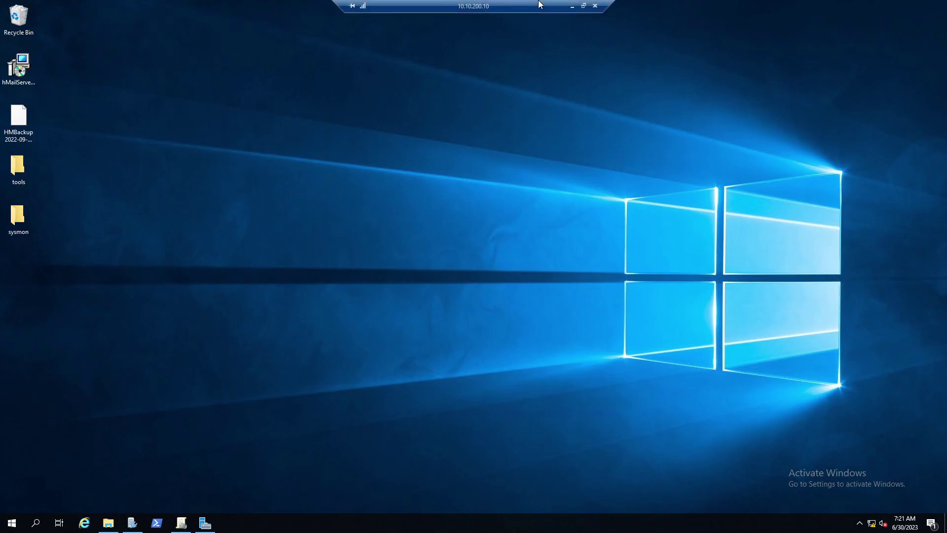
click(572, 7)
click(21, 4)
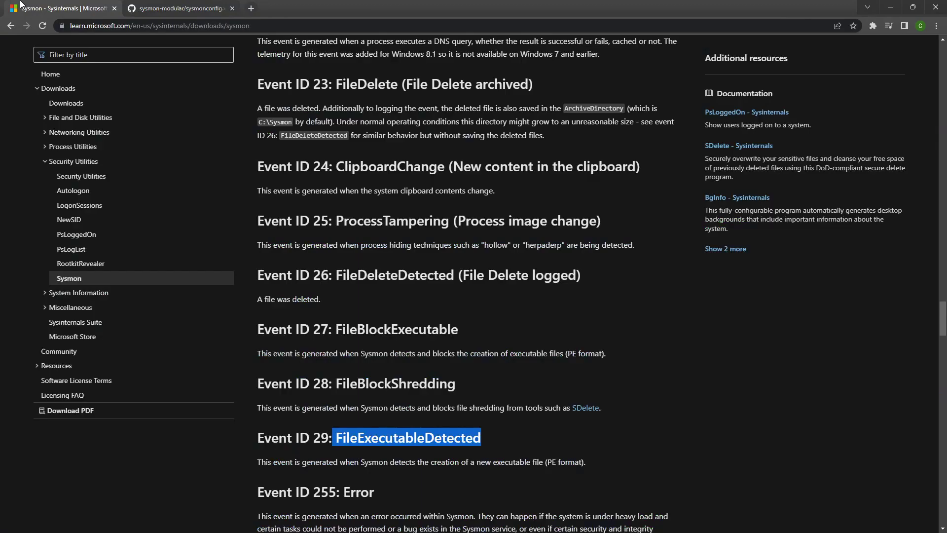
scroll(331, 330, up, 20)
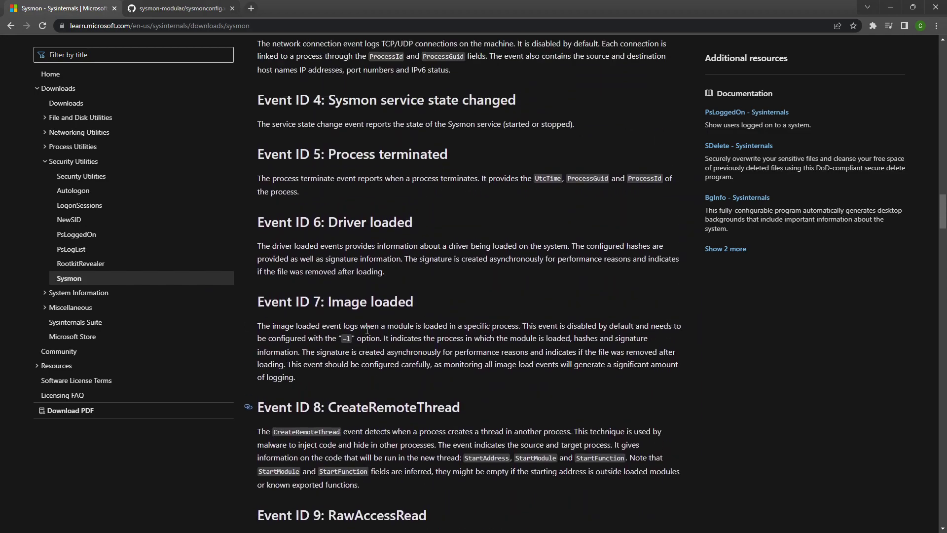
scroll(369, 331, up, 20)
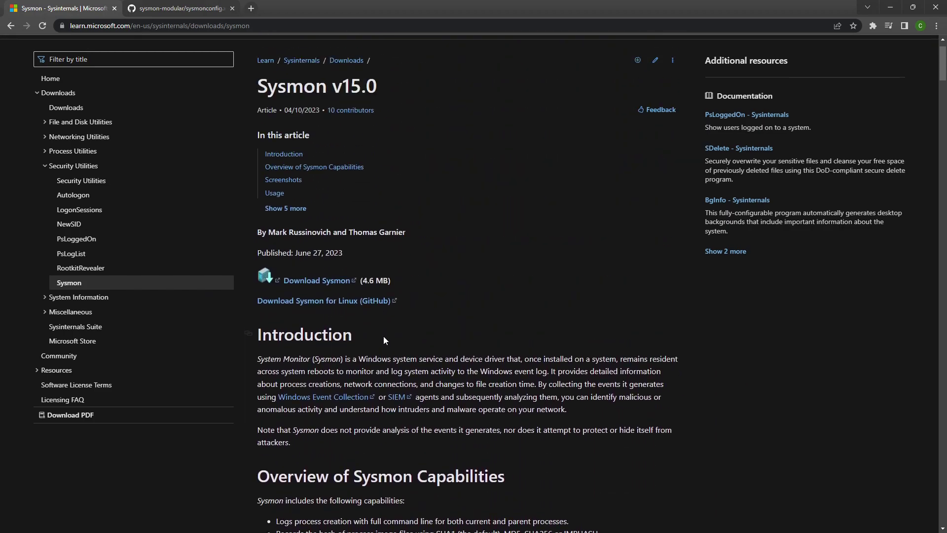